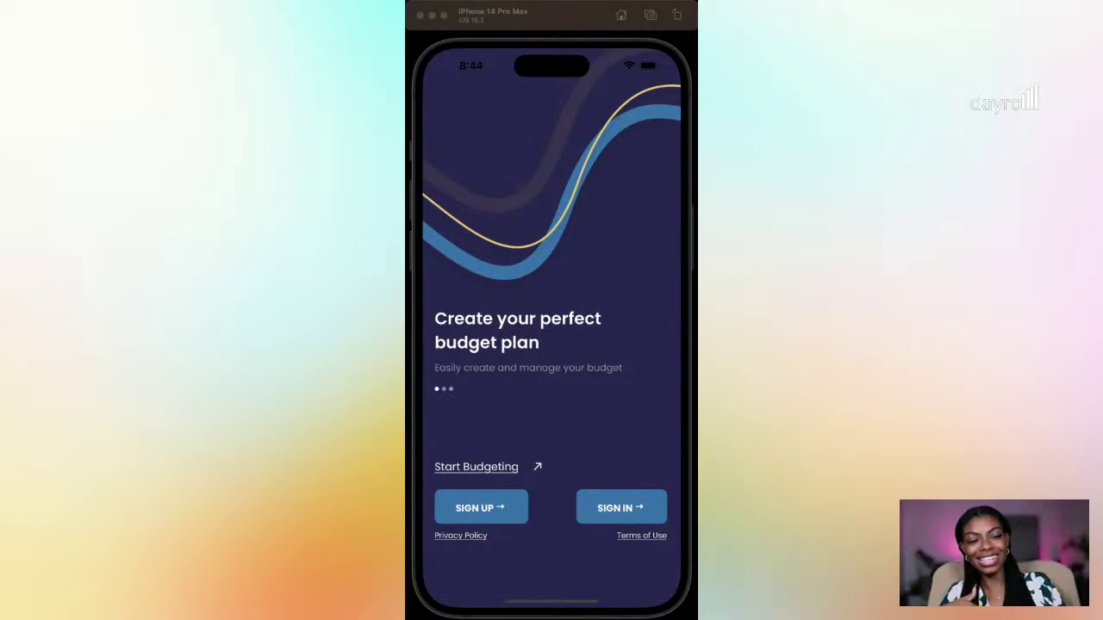
Step: Swipe up from the home indicator to exit Dayrol to the iPhone home screen
{"action": "left_click_drag", "start_coordinate": [551, 604], "coordinate": [547, 431]}
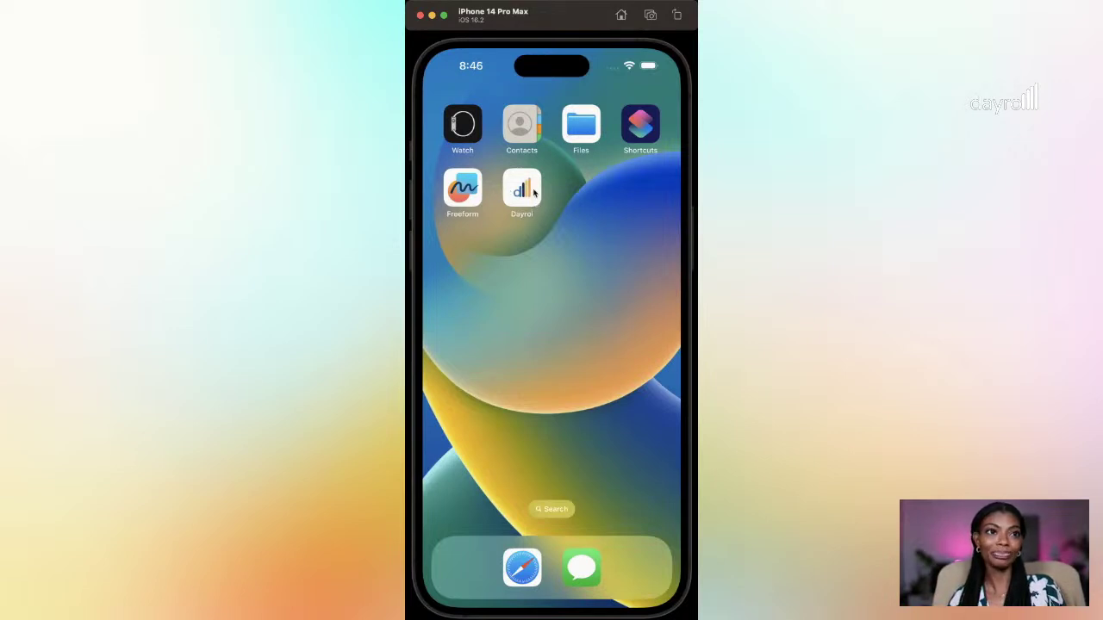
Step: Launch Dayrol from its home-screen icon next to Freeform
{"action": "left_click", "coordinate": [534, 191]}
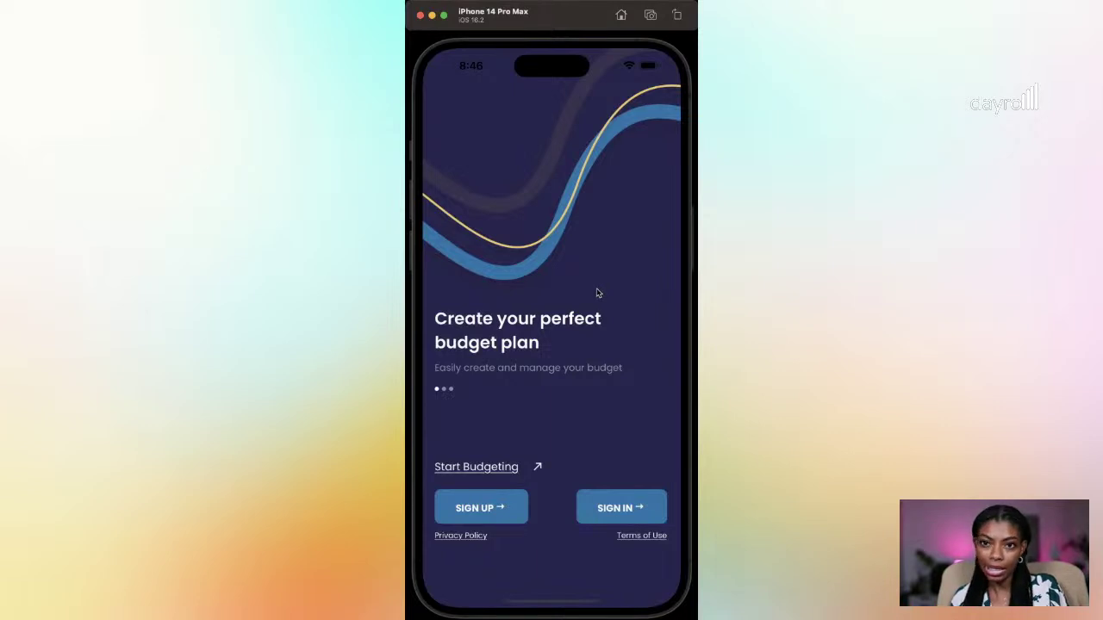
Step: Page through the onboarding carousel to bill reminders, then choose SIGN UP
{"action": "left_click_drag", "start_coordinate": [640, 283], "coordinate": [466, 299]}
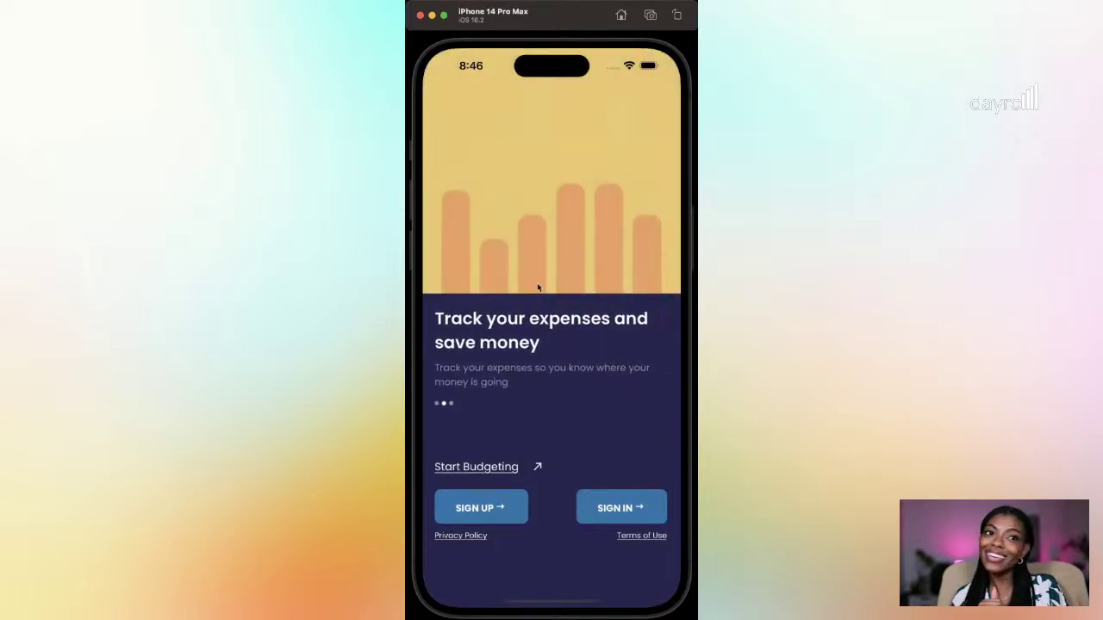
{"action": "left_click_drag", "start_coordinate": [612, 256], "coordinate": [544, 267]}
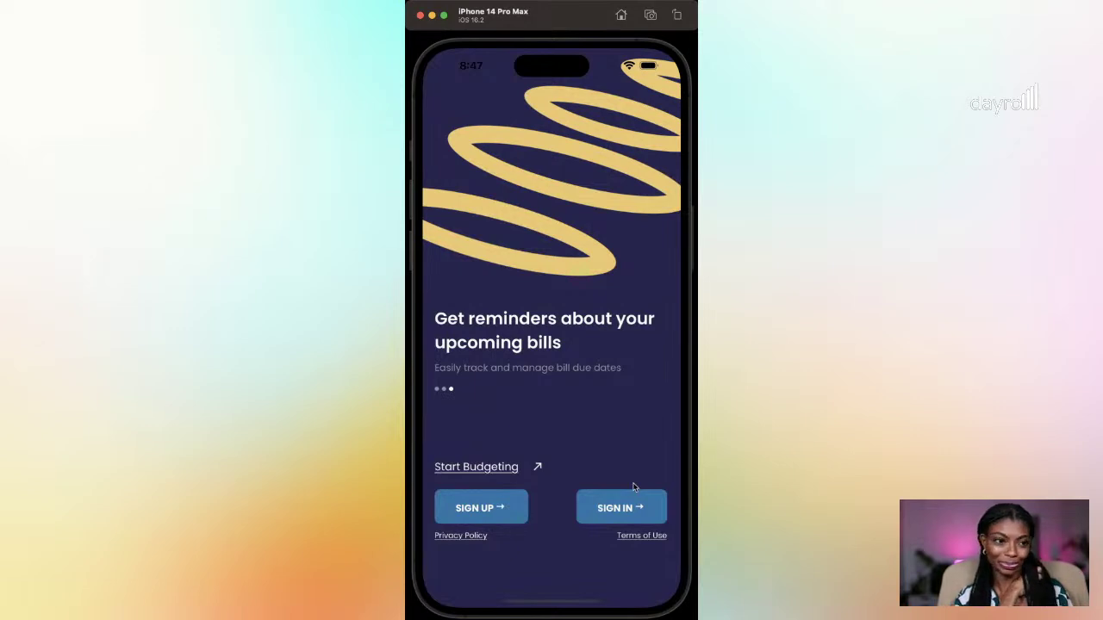
{"action": "left_click", "coordinate": [508, 511]}
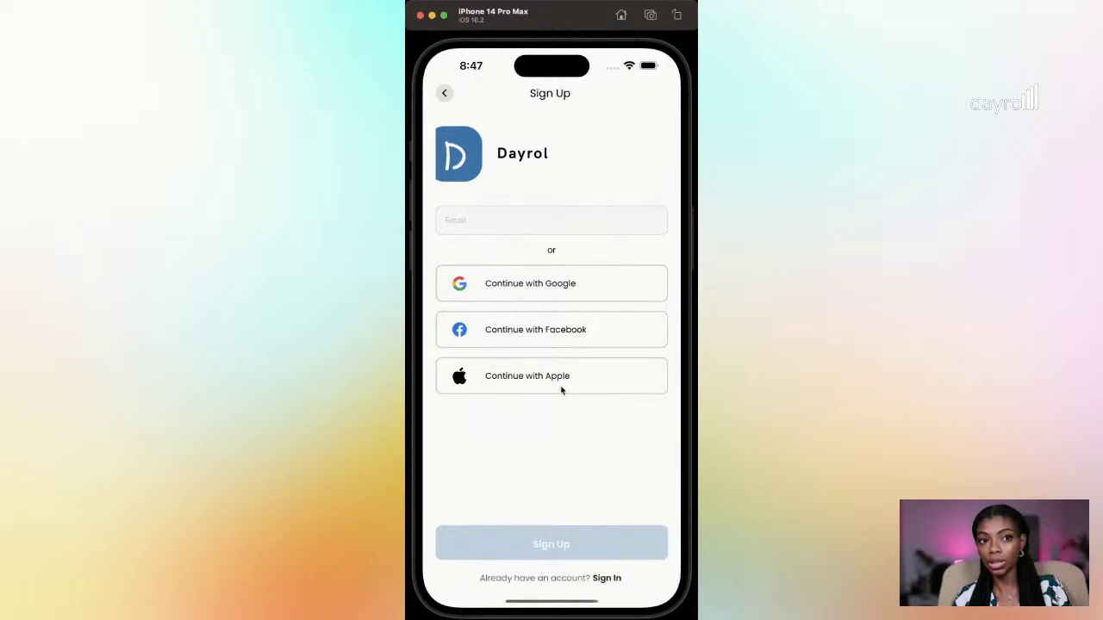
Step: Enter the sign-up email address, fixing the '.cpm' typo to '.com', and submit it
{"action": "left_click", "coordinate": [544, 231]}
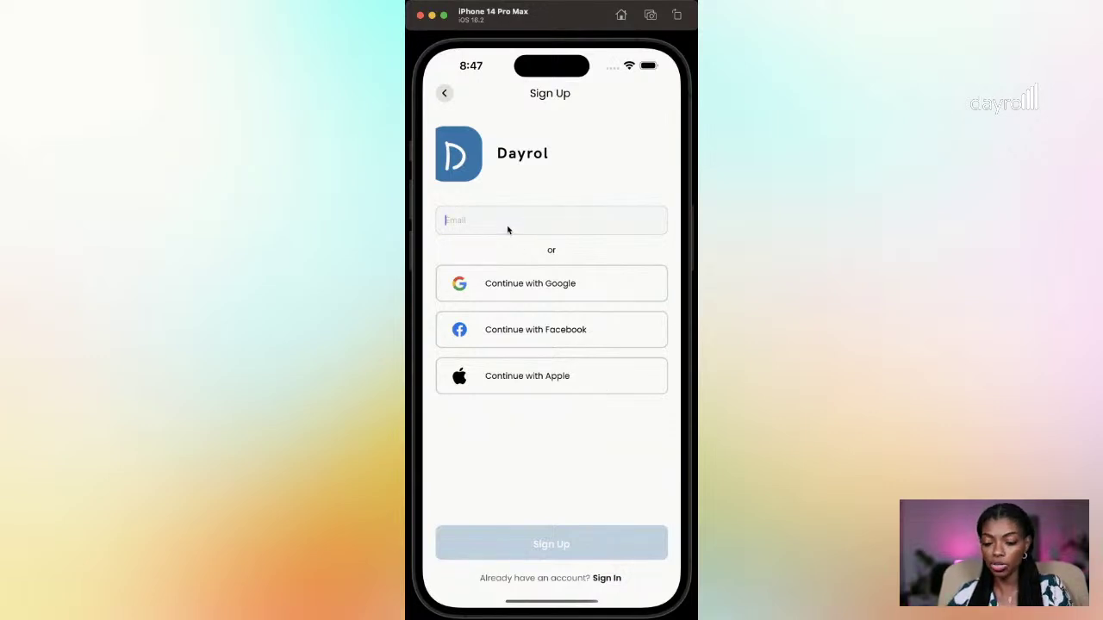
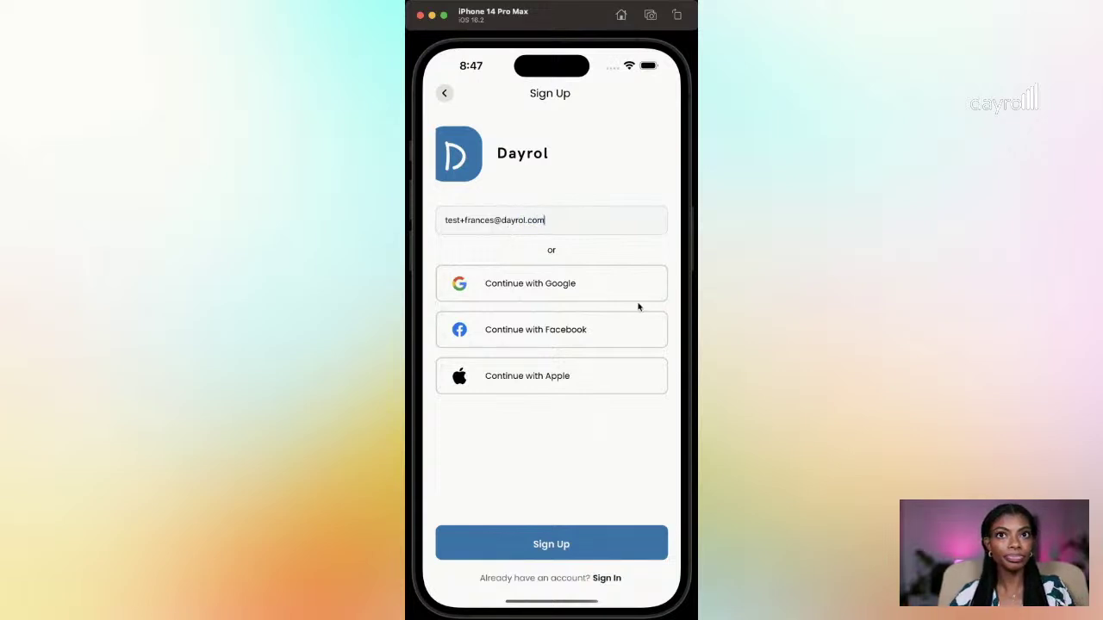
{"action": "left_click", "coordinate": [577, 556]}
Step: Set the account password and retype the confirmation until it shows Passwords Matched!
{"action": "left_click", "coordinate": [497, 224]}
{"action": "type", "text": "Password123"}
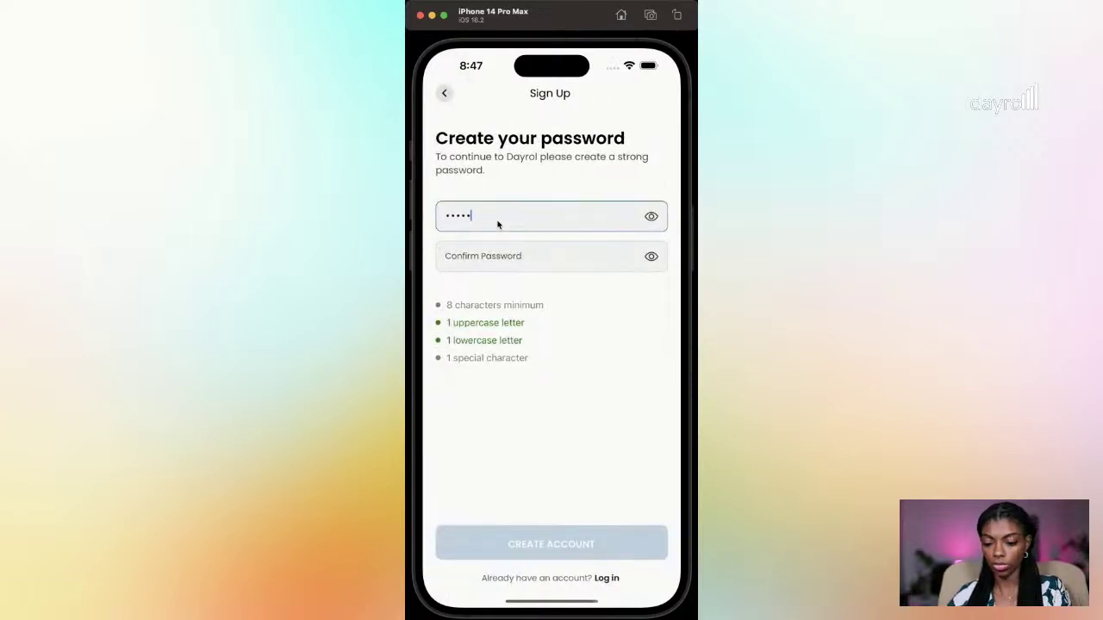
{"action": "type", "text": "!@#"}
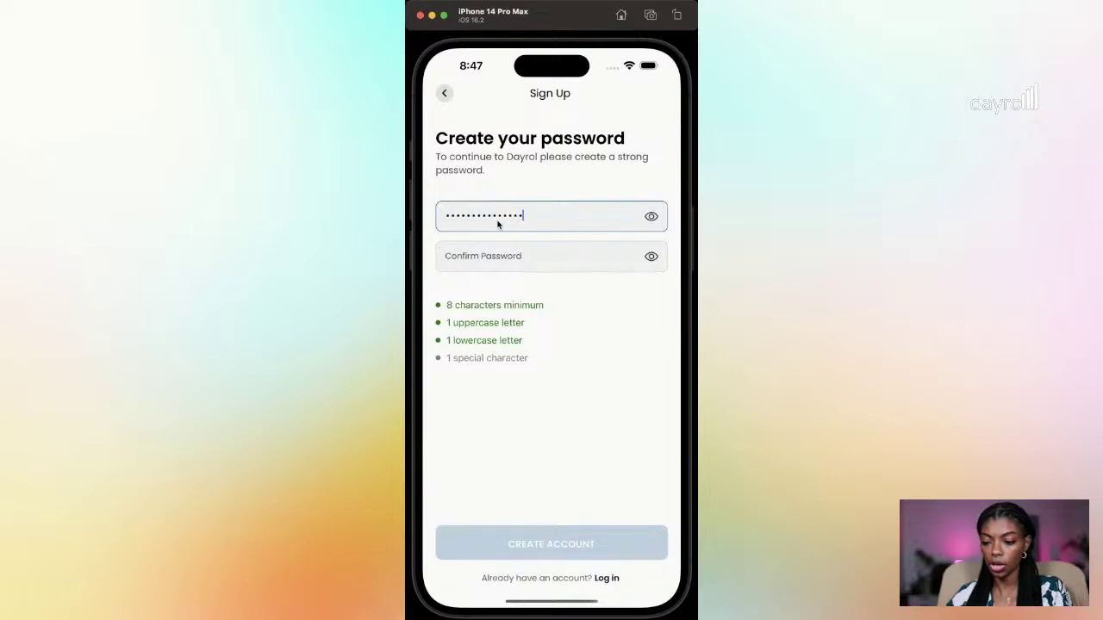
{"action": "key", "text": "Return"}
{"action": "type", "text": "••••••••"}
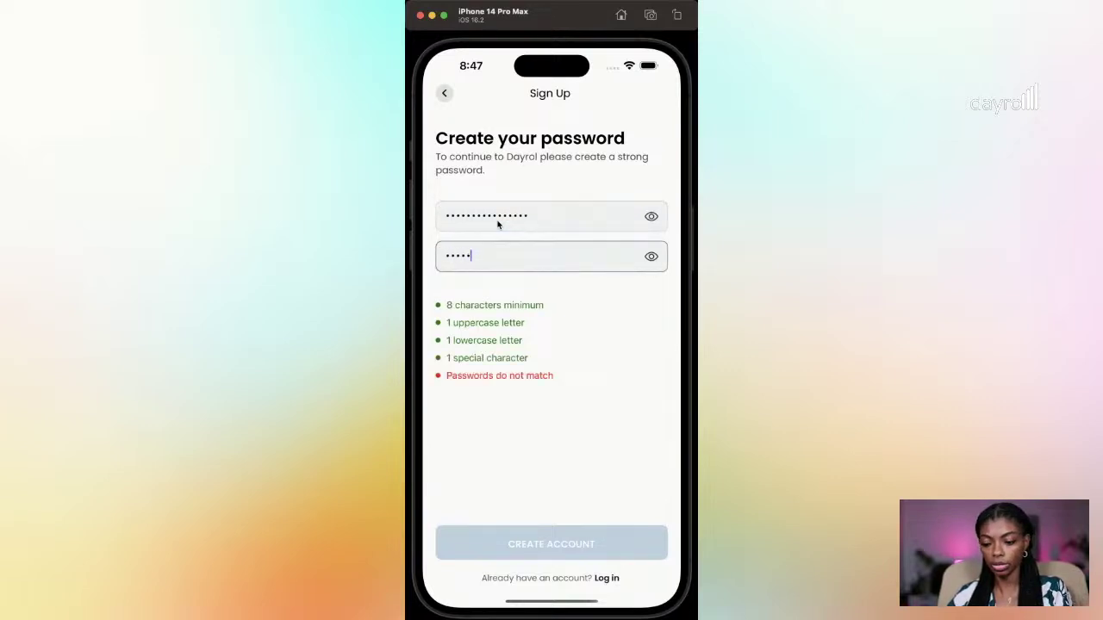
{"action": "key", "text": "super+a"}
{"action": "key", "text": "BackSpace"}
{"action": "type", "text": "••••"}
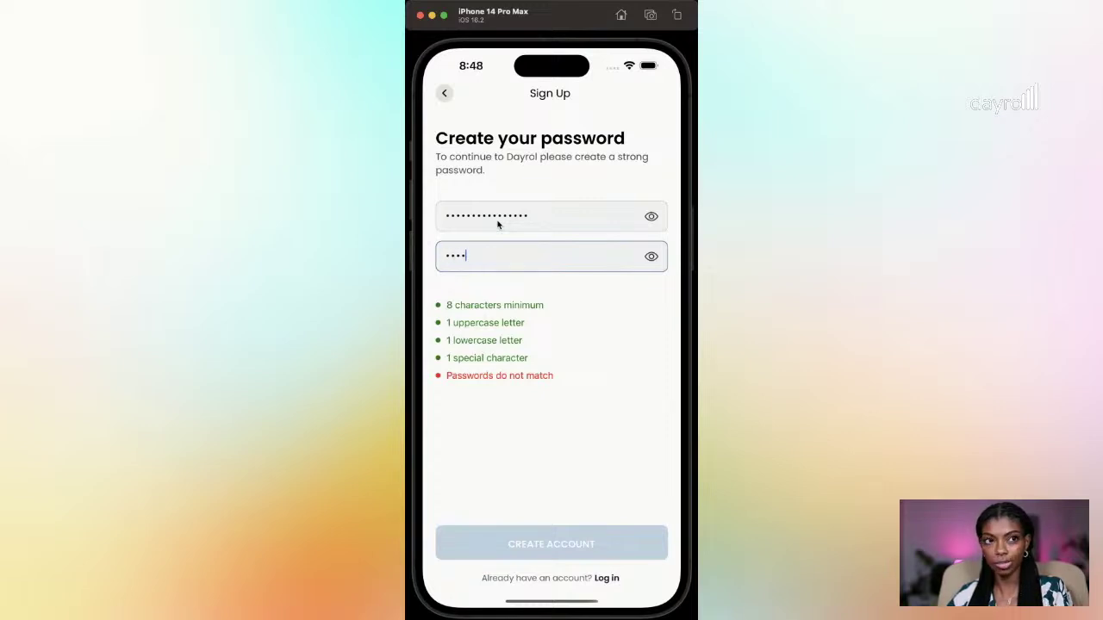
{"action": "type", "text": "••"}
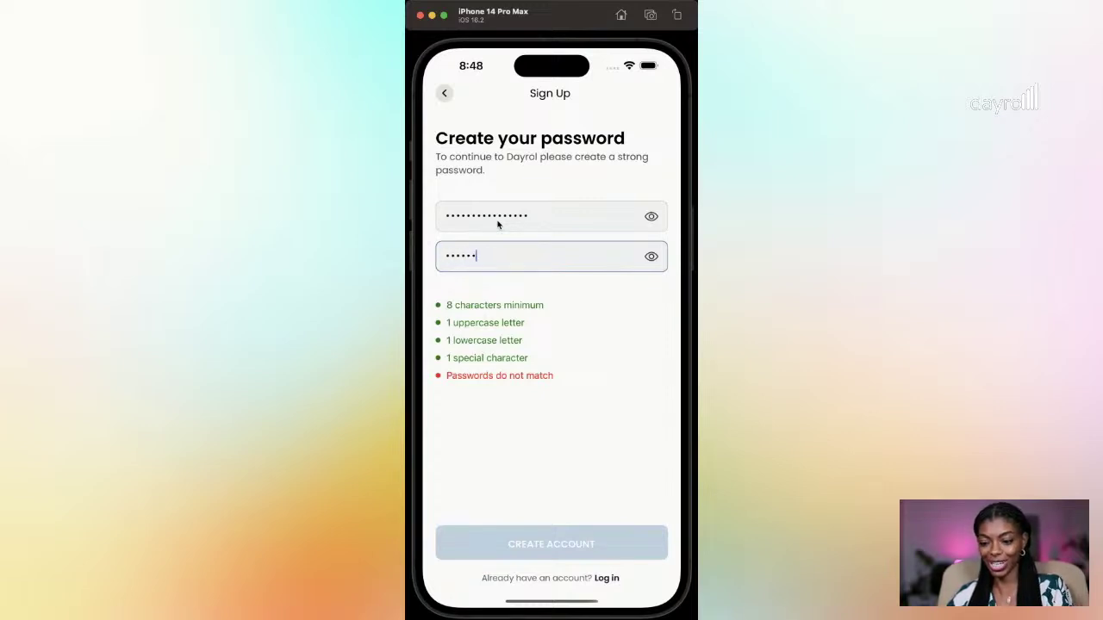
{"action": "type", "text": "••••••••"}
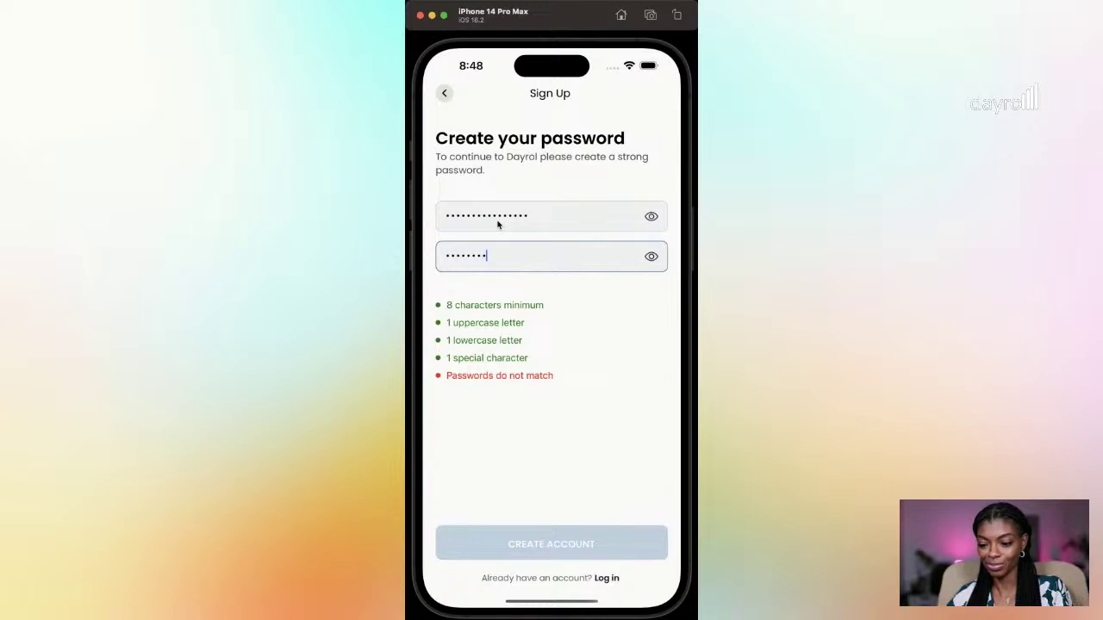
{"action": "type", "text": "•"}
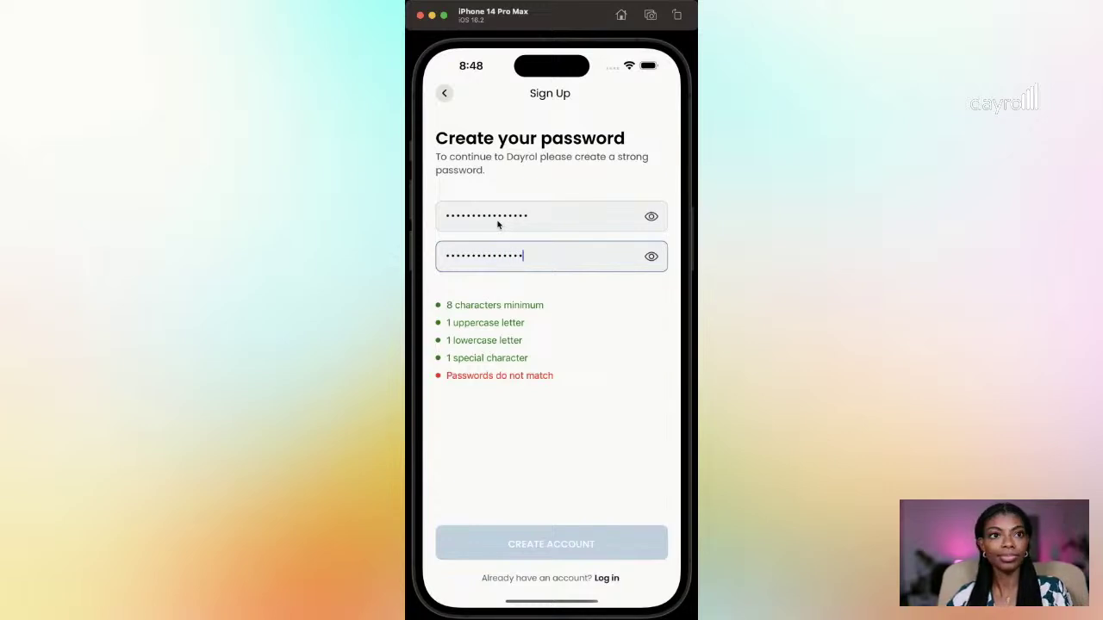
{"action": "double_click", "coordinate": [568, 268]}
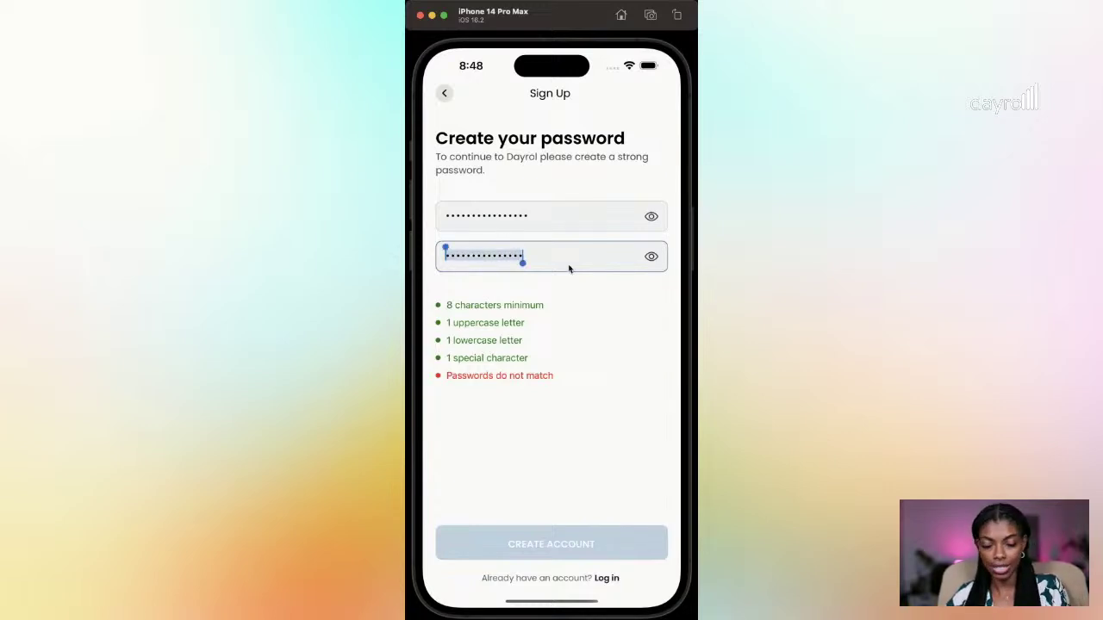
{"action": "type", "text": "•••••••••"}
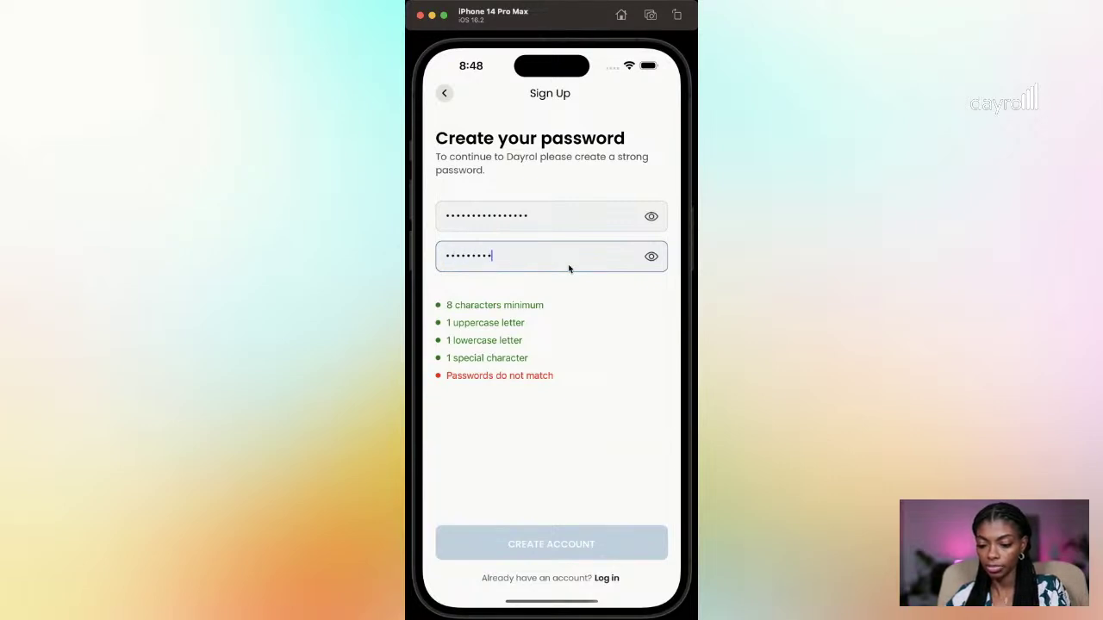
{"action": "double_click", "coordinate": [569, 268]}
{"action": "type", "text": "•••••••"}
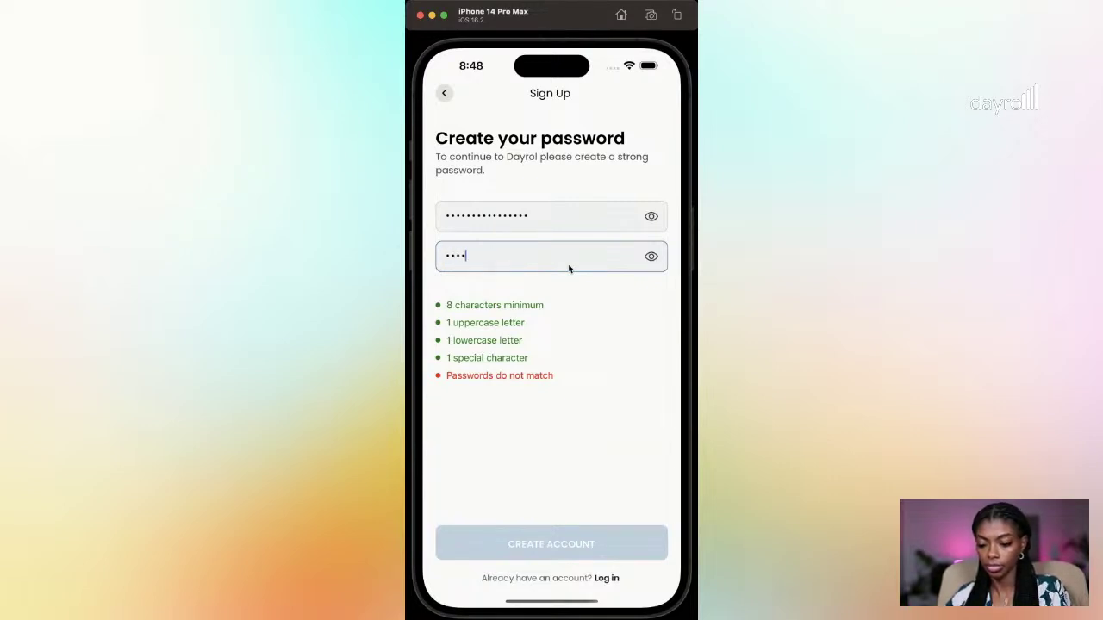
{"action": "type", "text": "••••••••"}
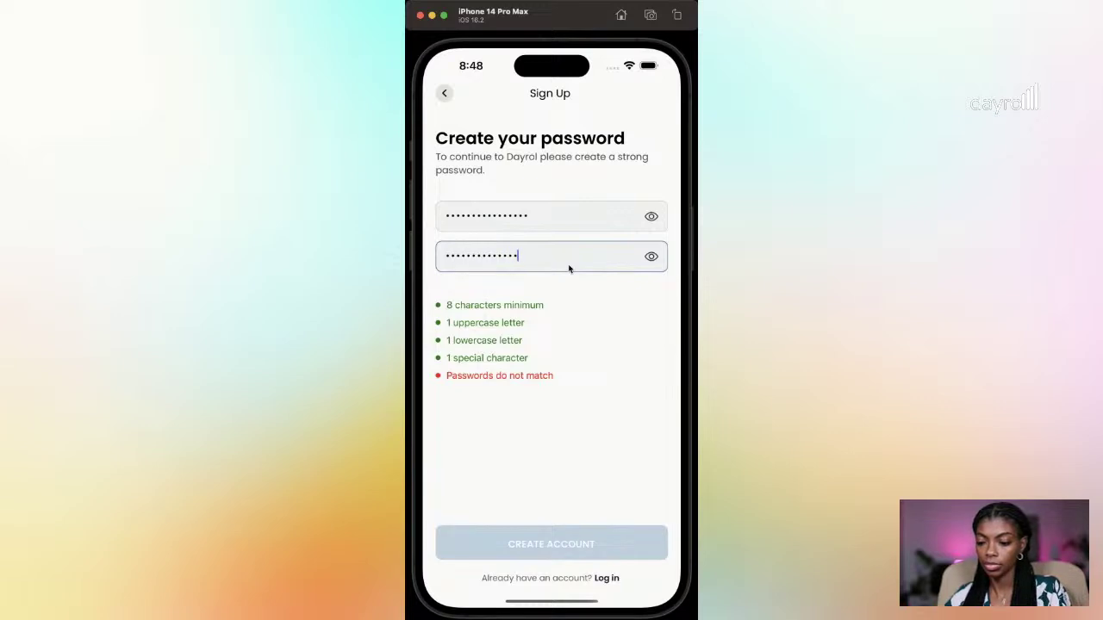
{"action": "double_click", "coordinate": [548, 267]}
{"action": "type", "text": "••••••••••••••••"}
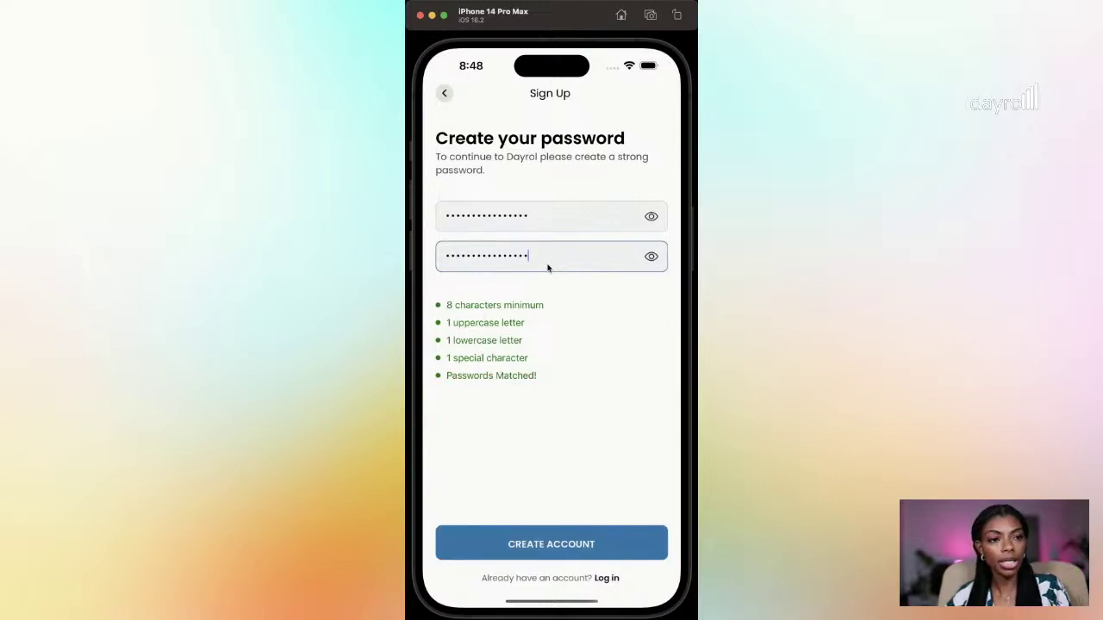
Step: Create the account and continue past the verification-sent and email-verified screens
{"action": "left_click", "coordinate": [565, 534]}
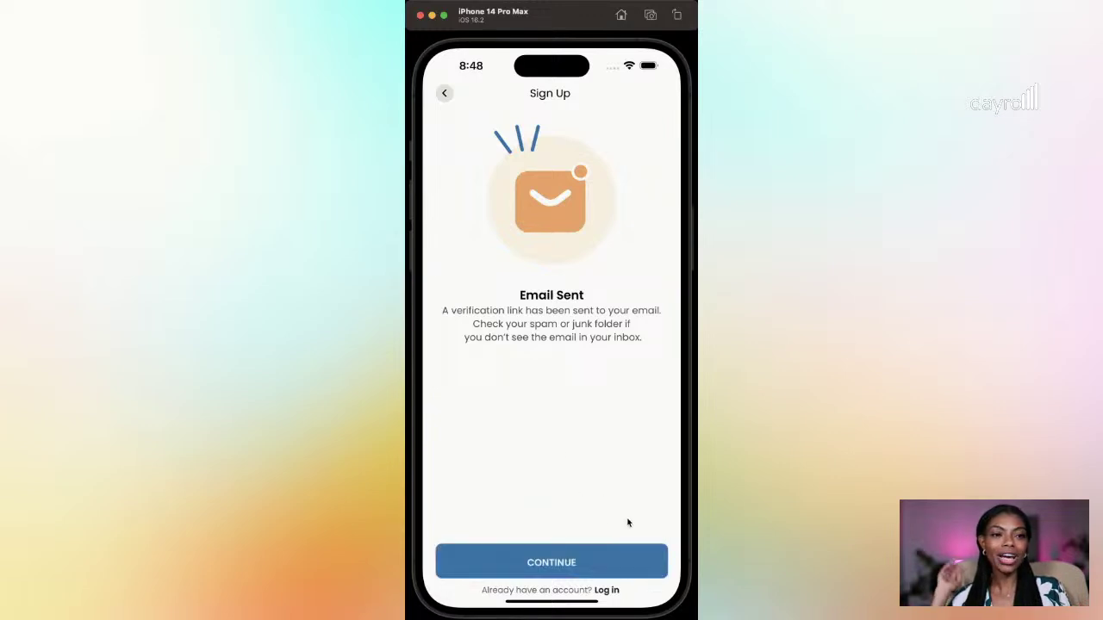
{"action": "left_click", "coordinate": [577, 561]}
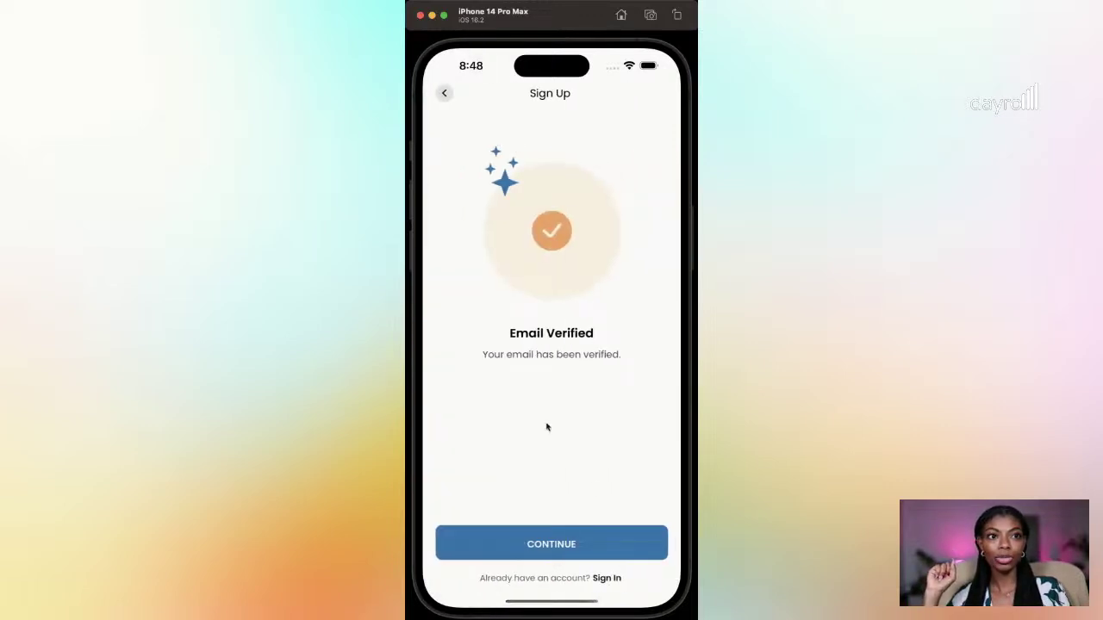
{"action": "left_click", "coordinate": [564, 536]}
Step: Enter the first name to create the profile, then continue setup
{"action": "left_click", "coordinate": [532, 206]}
{"action": "type", "text": "Frances"}
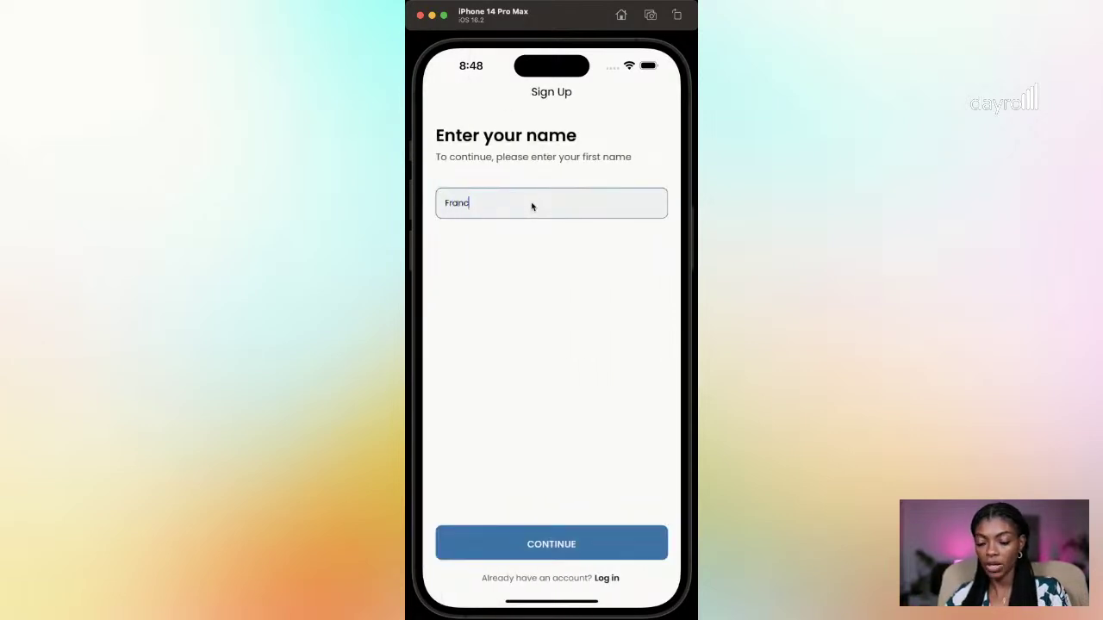
{"action": "left_click", "coordinate": [577, 552]}
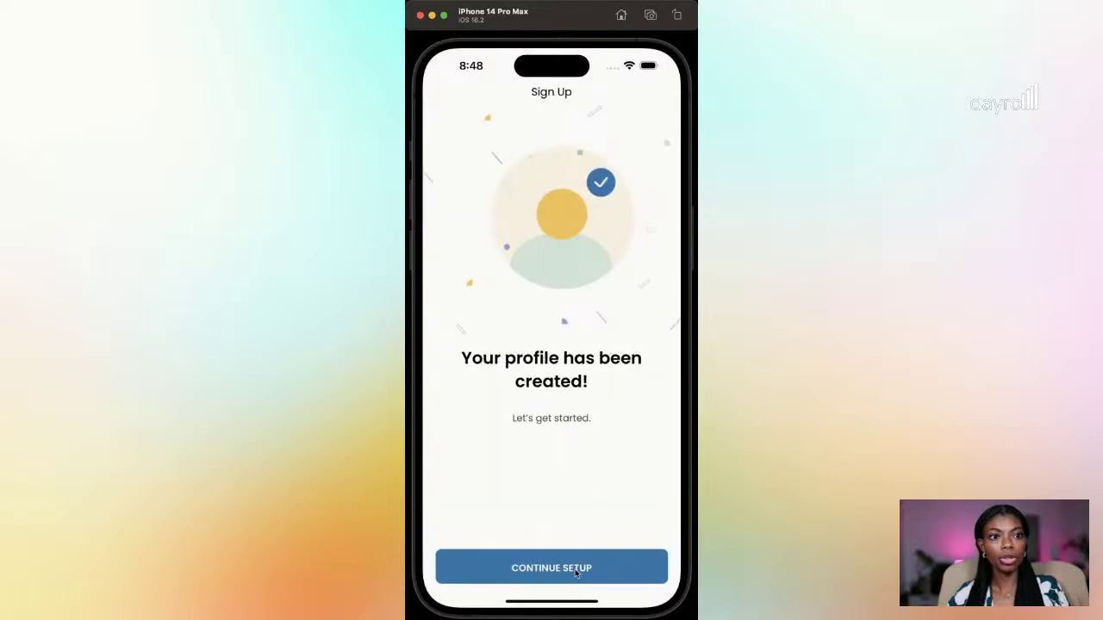
{"action": "left_click", "coordinate": [576, 574]}
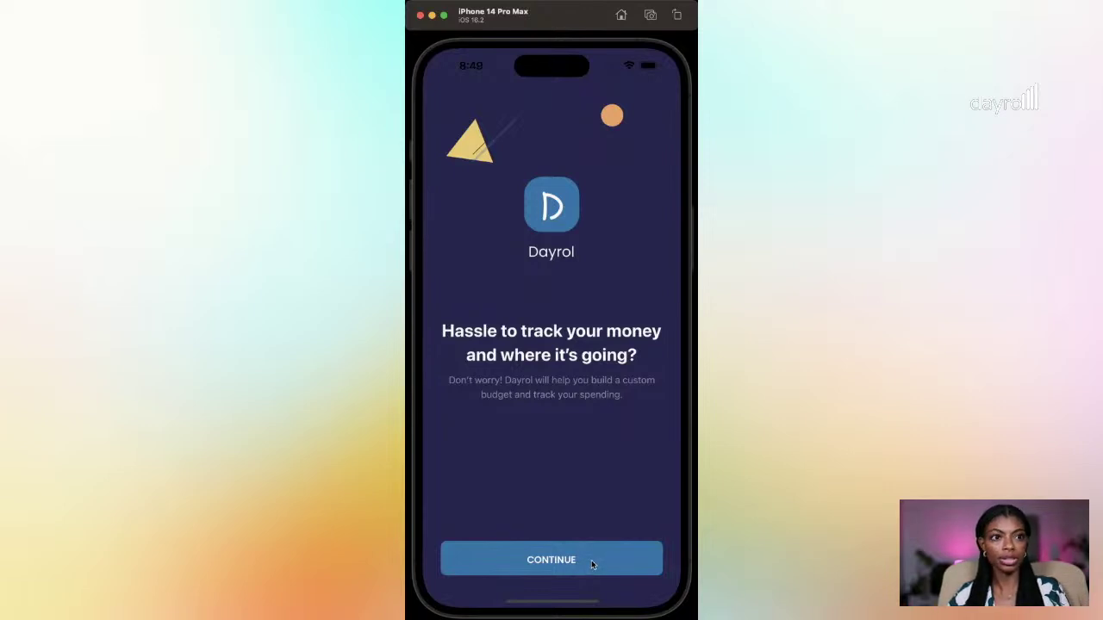
Step: Continue through the intro and welcome overview to the currency search field
{"action": "left_click", "coordinate": [591, 565]}
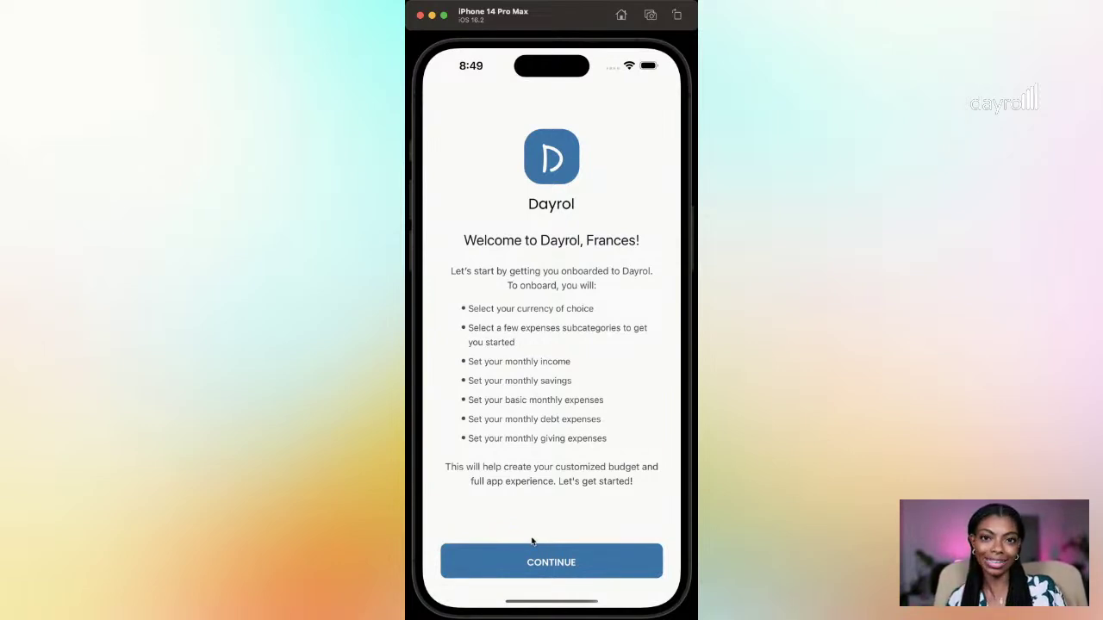
{"action": "left_click", "coordinate": [575, 558]}
{"action": "left_click", "coordinate": [591, 154]}
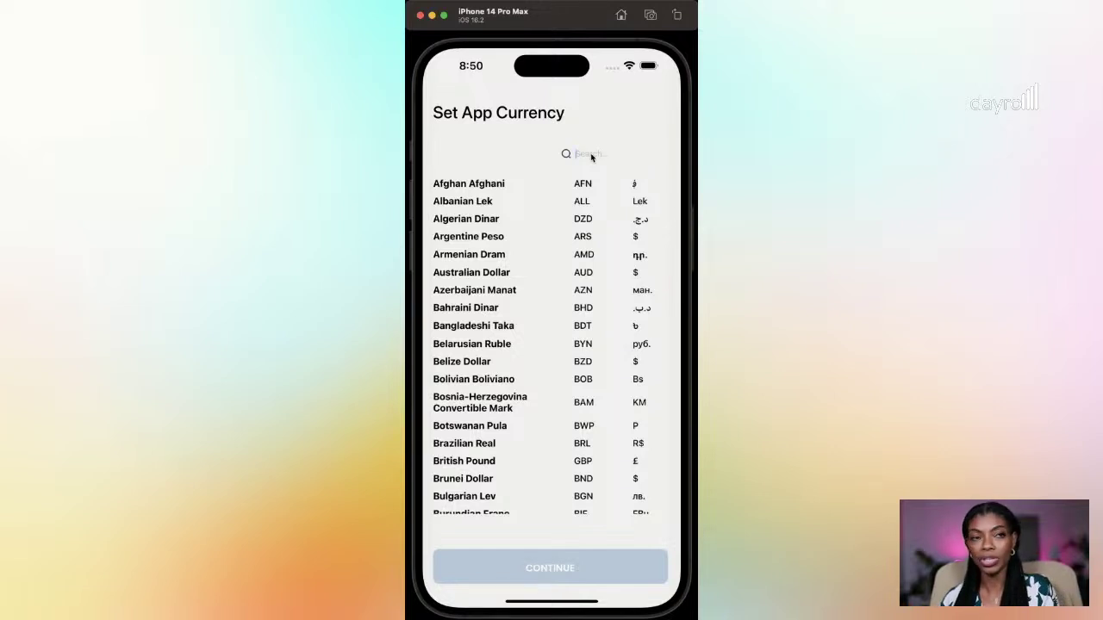
Step: Search 'Us', pick US Dollar as the app currency, and continue
{"action": "type", "text": "Us"}
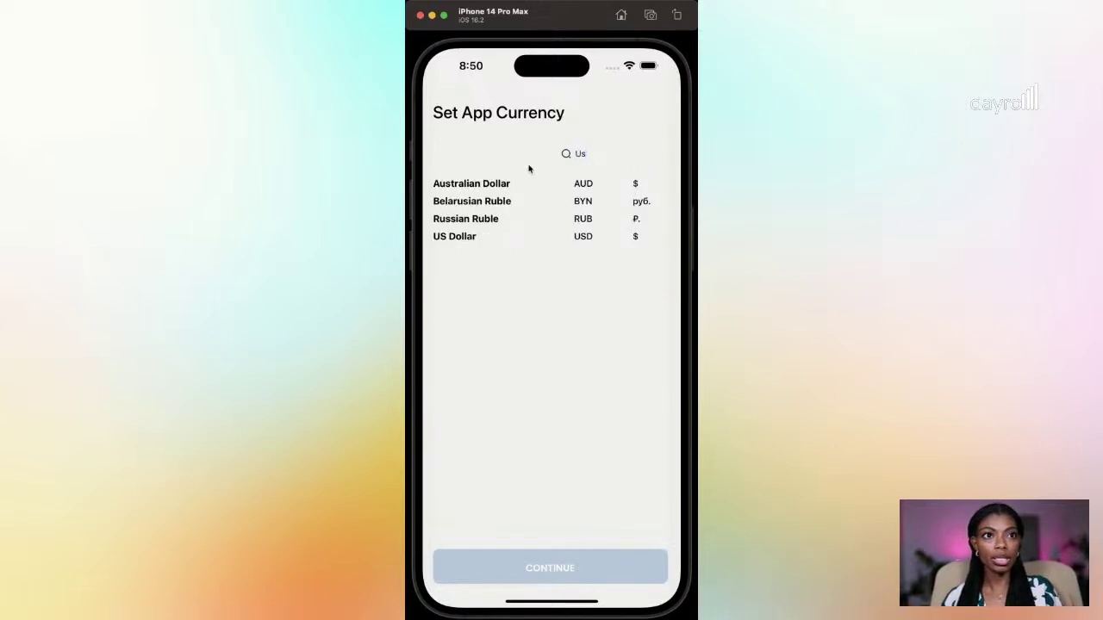
{"action": "left_click", "coordinate": [461, 239]}
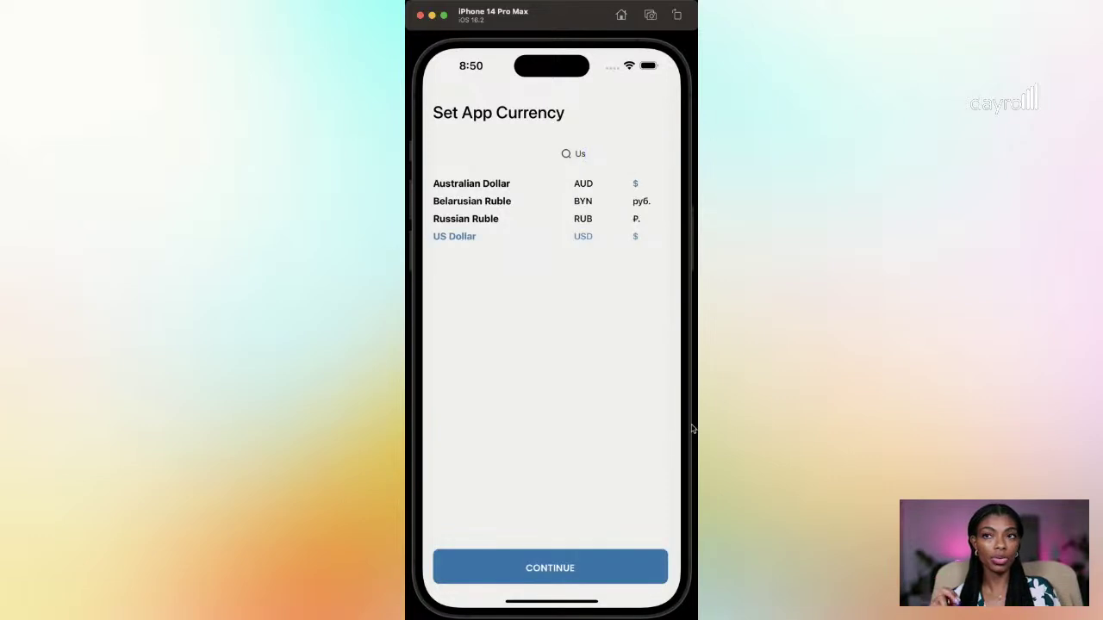
{"action": "left_click", "coordinate": [557, 567]}
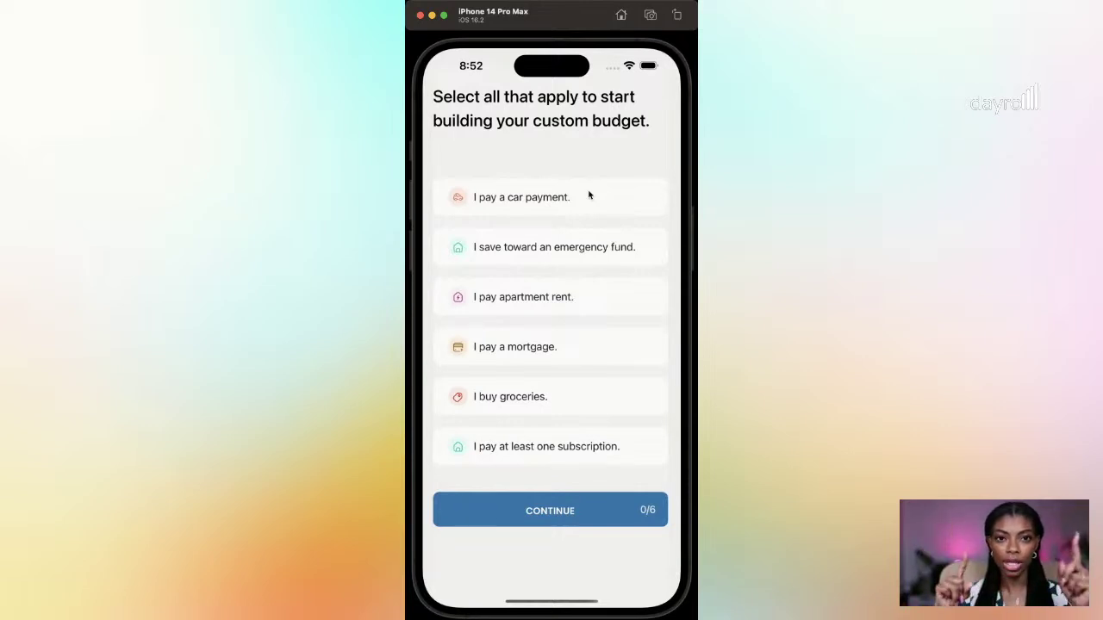
Step: Select car payment, emergency fund, apartment rent, groceries and subscription, leaving mortgage unchecked, then continue
{"action": "left_click", "coordinate": [560, 194]}
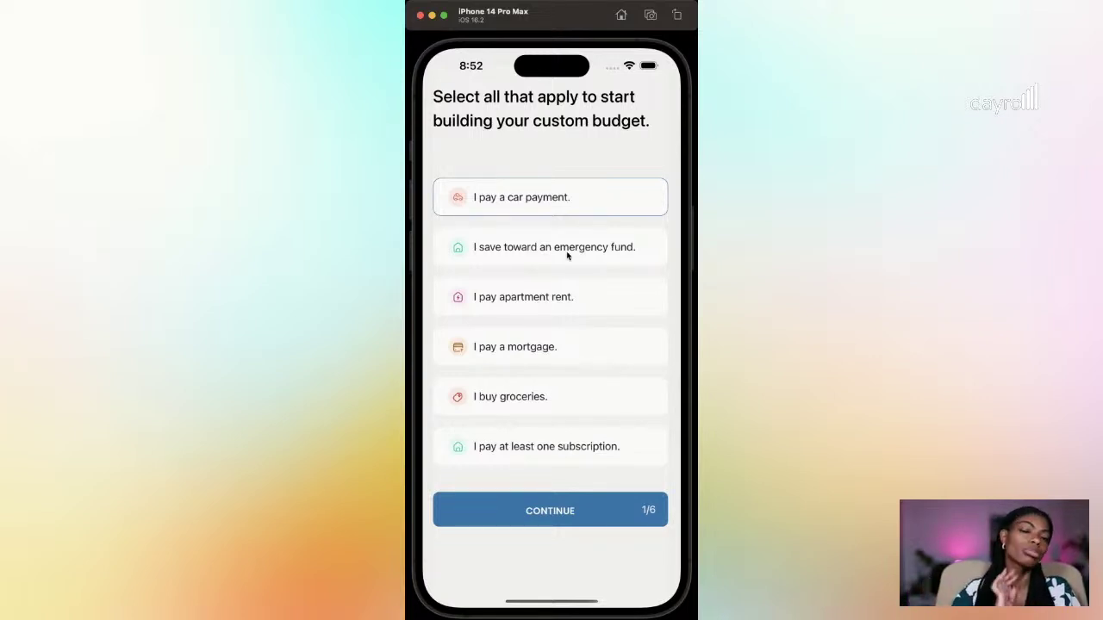
{"action": "left_click", "coordinate": [564, 261]}
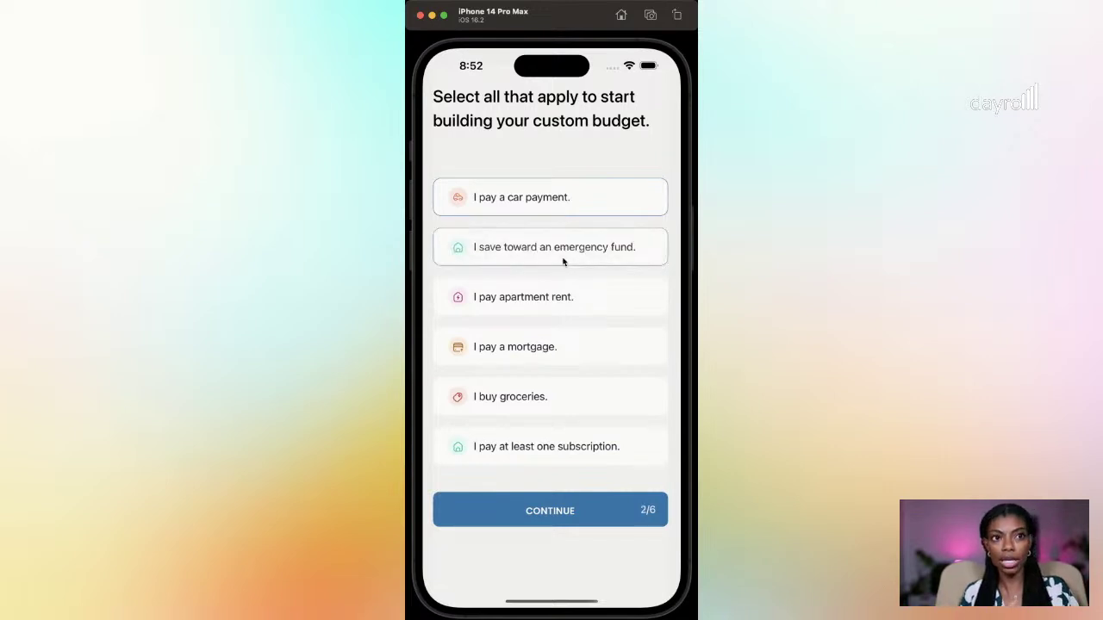
{"action": "left_click", "coordinate": [585, 301]}
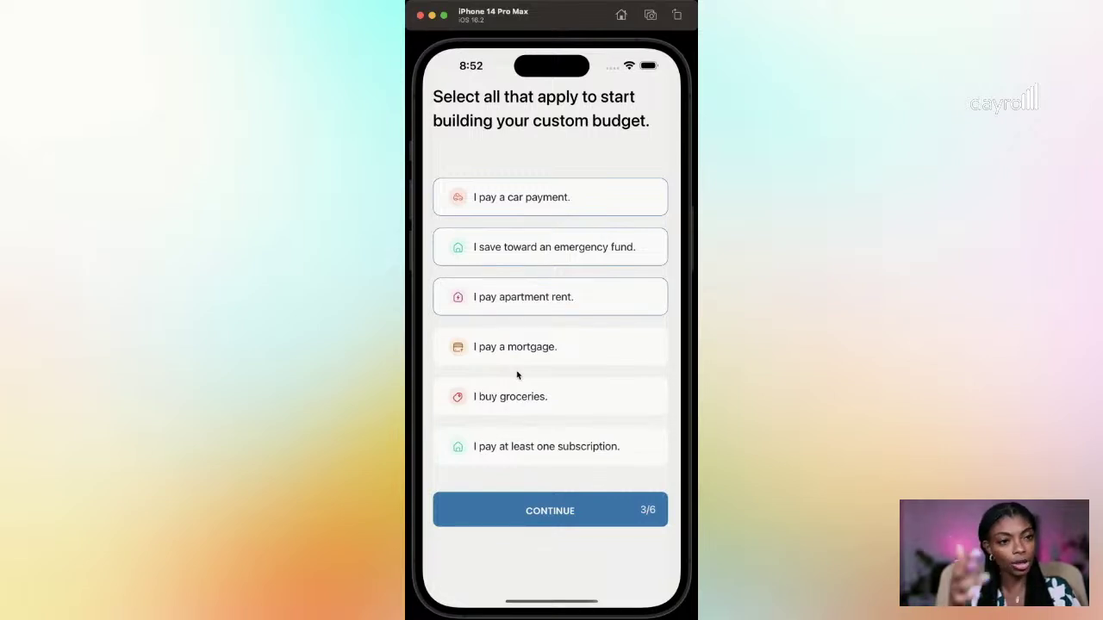
{"action": "left_click", "coordinate": [546, 398]}
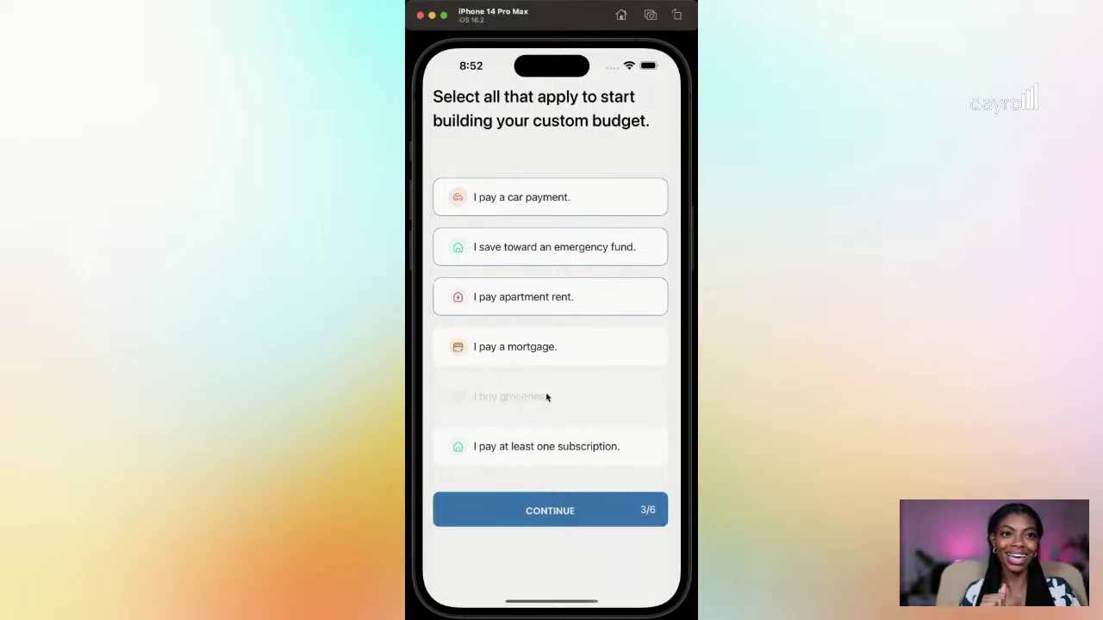
{"action": "left_click", "coordinate": [555, 452]}
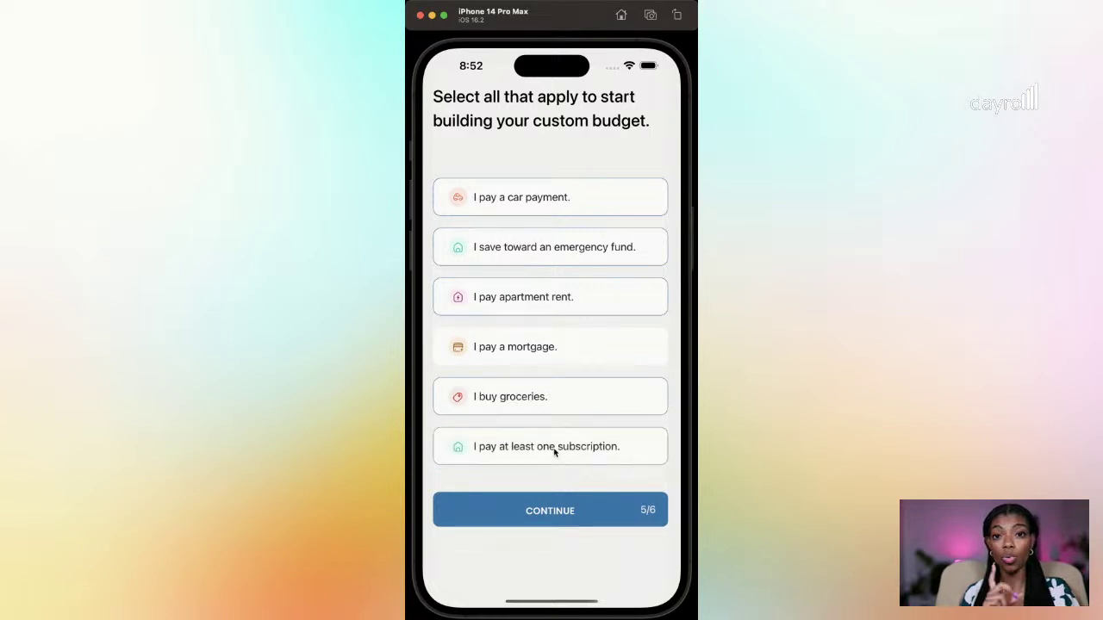
{"action": "left_click", "coordinate": [543, 510]}
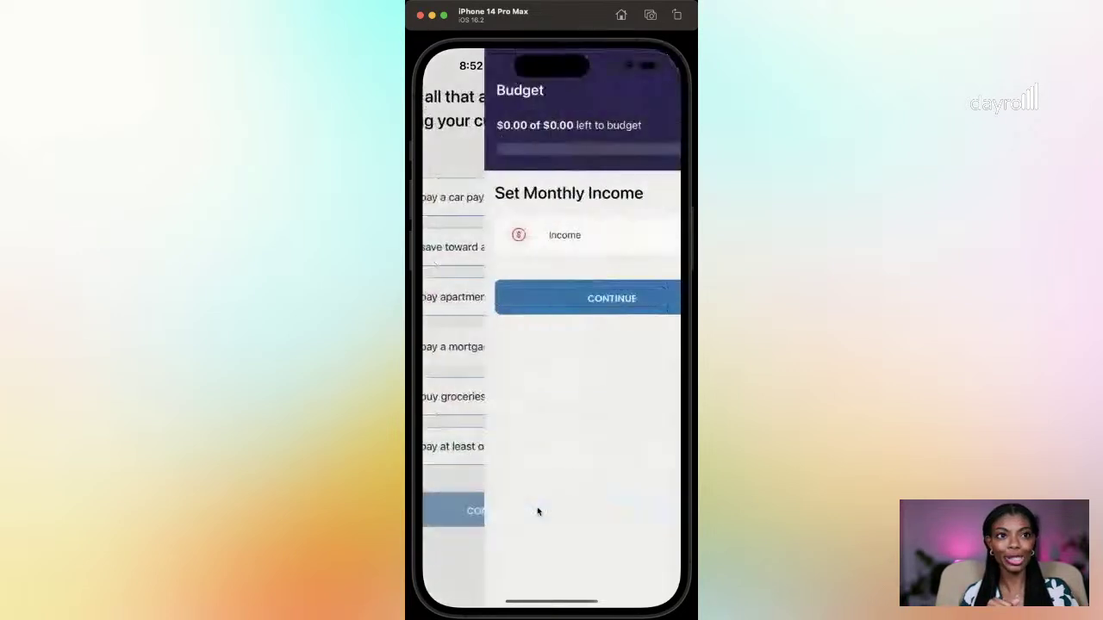
Step: Add a 'Primary Job' income source of 2085.23 under Income, then advance to Set Savings
{"action": "left_click", "coordinate": [647, 235]}
{"action": "left_click", "coordinate": [522, 348]}
{"action": "left_click", "coordinate": [531, 339]}
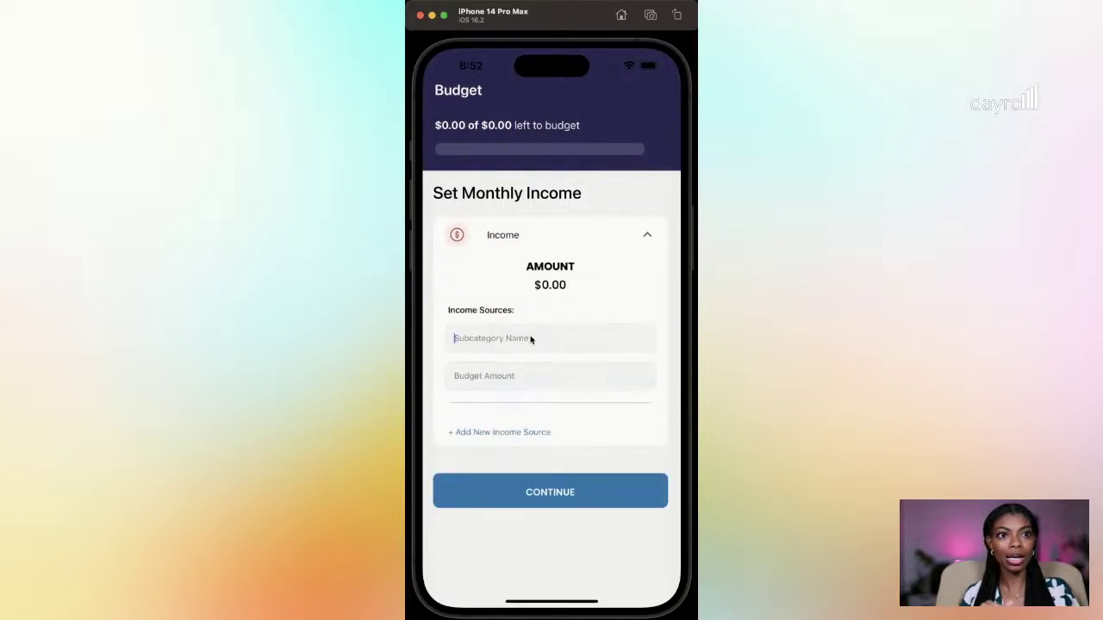
{"action": "type", "text": "Primar"}
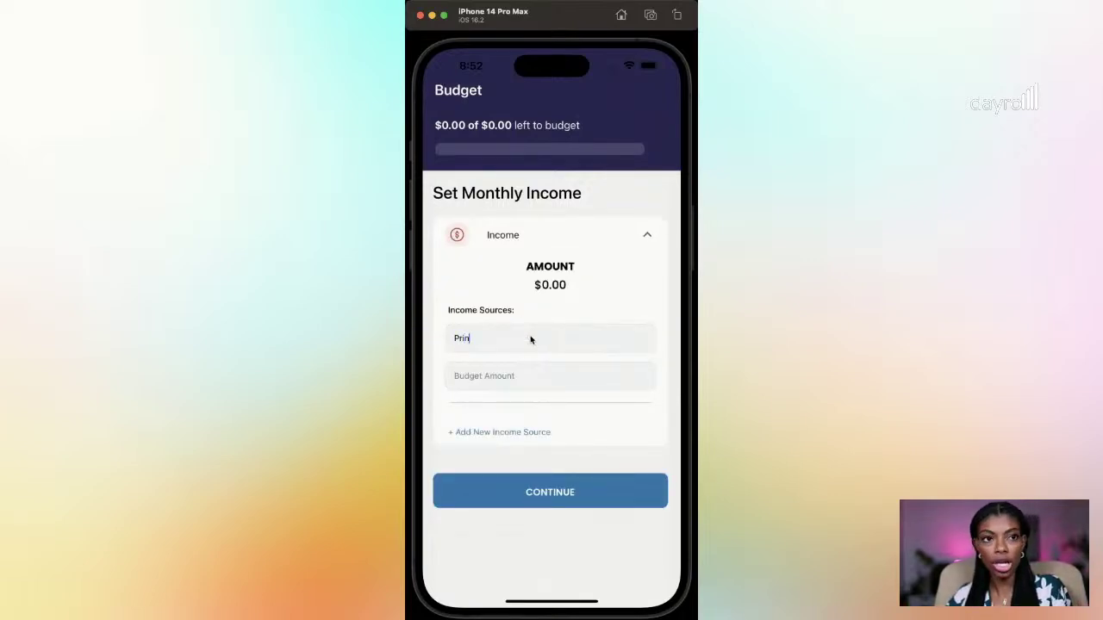
{"action": "type", "text": "y Job"}
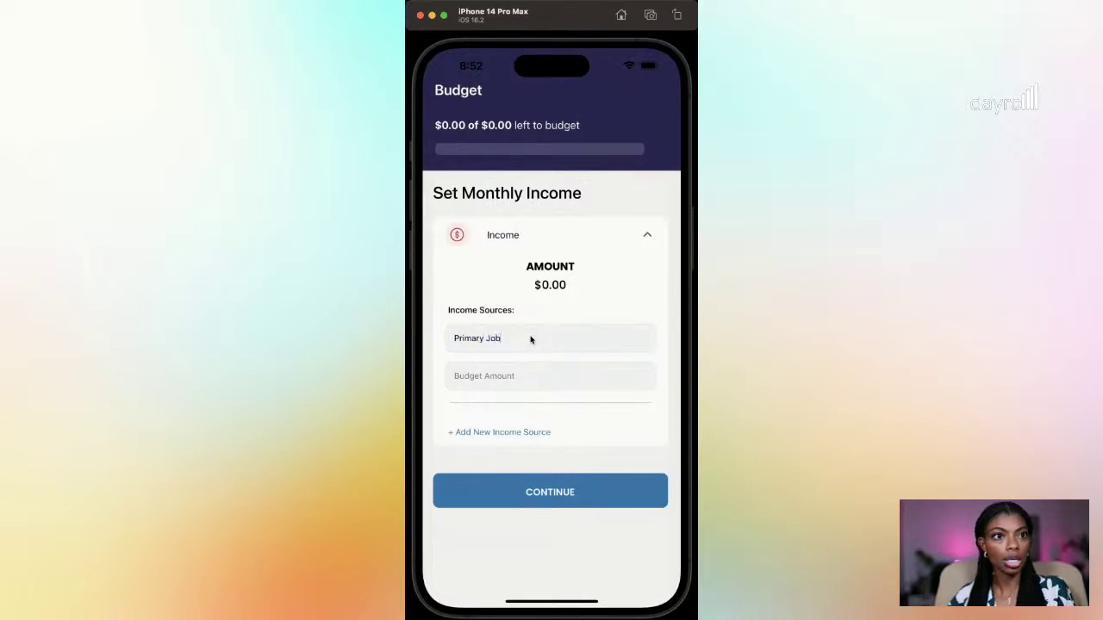
{"action": "key", "text": "Tab"}
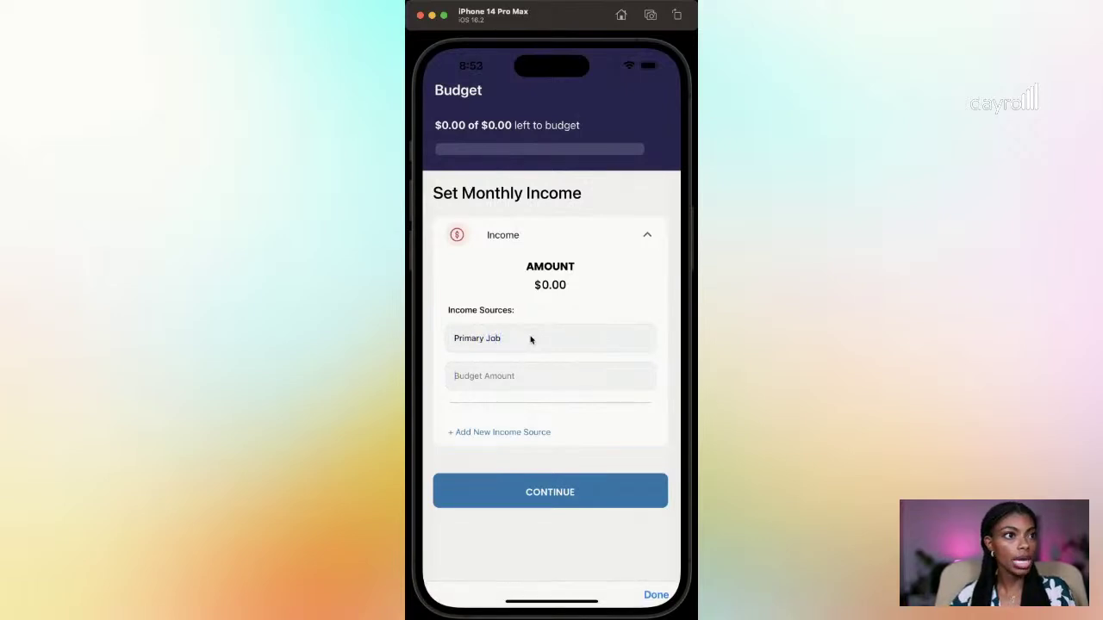
{"action": "type", "text": "2085"}
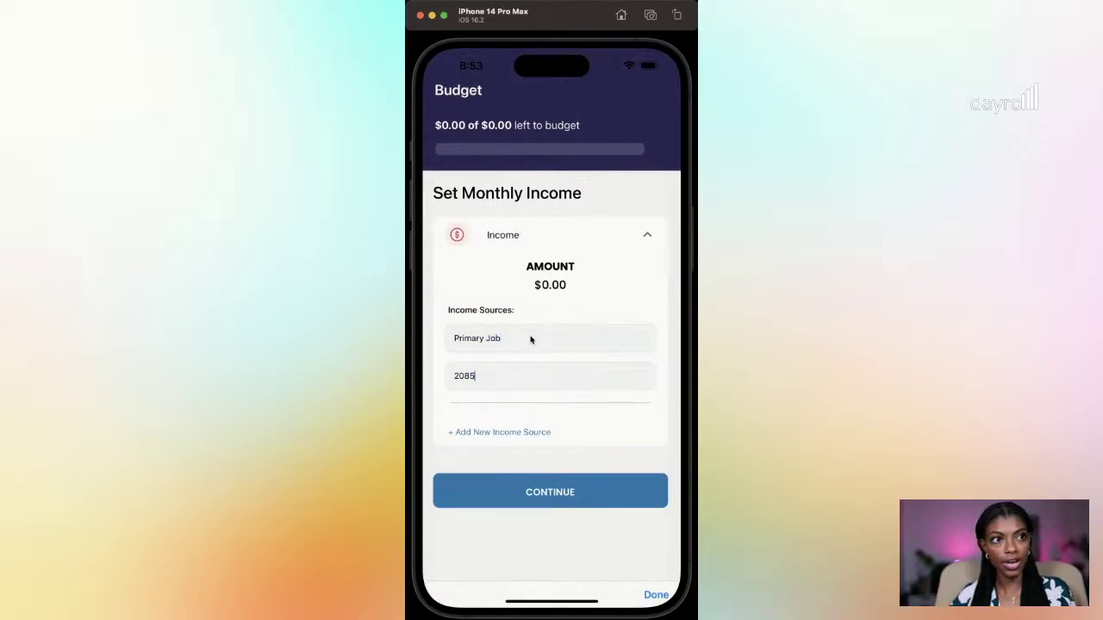
{"action": "type", "text": ".23"}
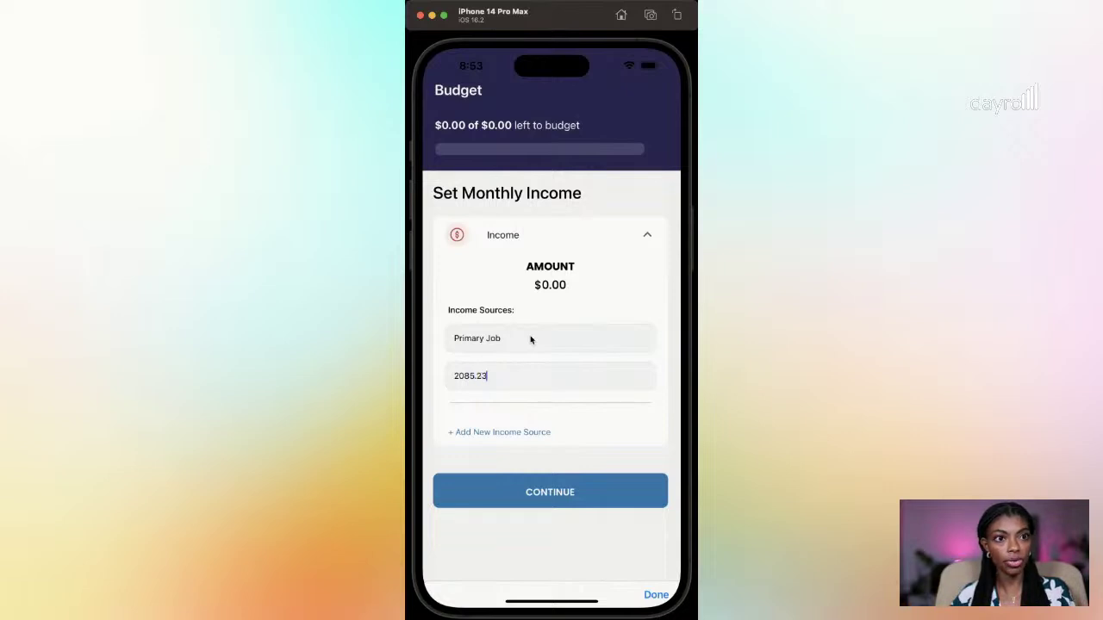
{"action": "left_click", "coordinate": [646, 596]}
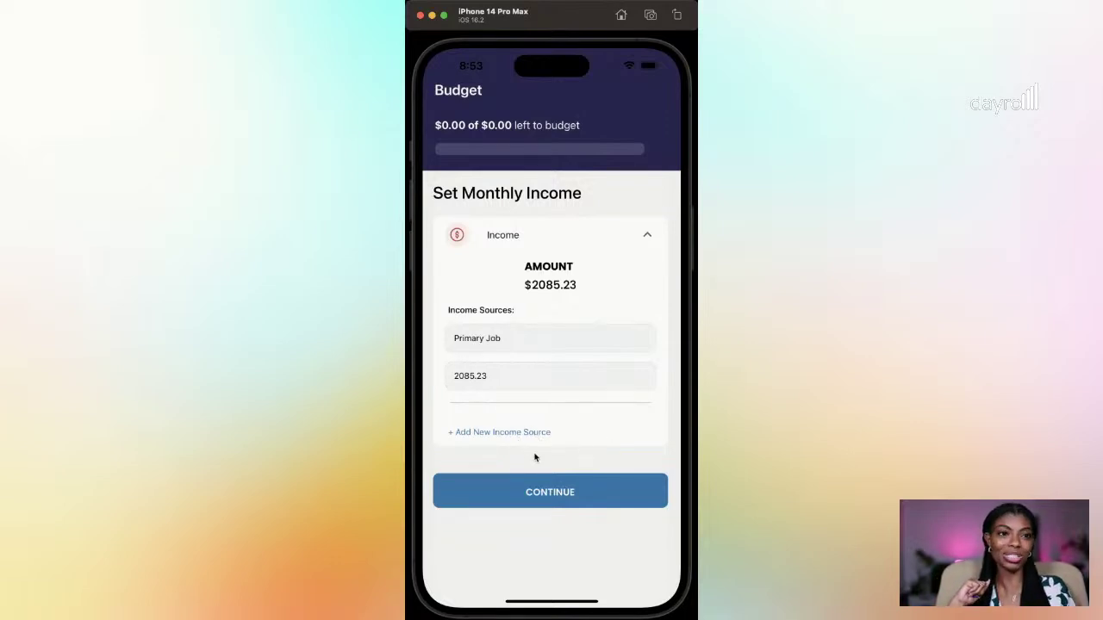
{"action": "left_click", "coordinate": [639, 492]}
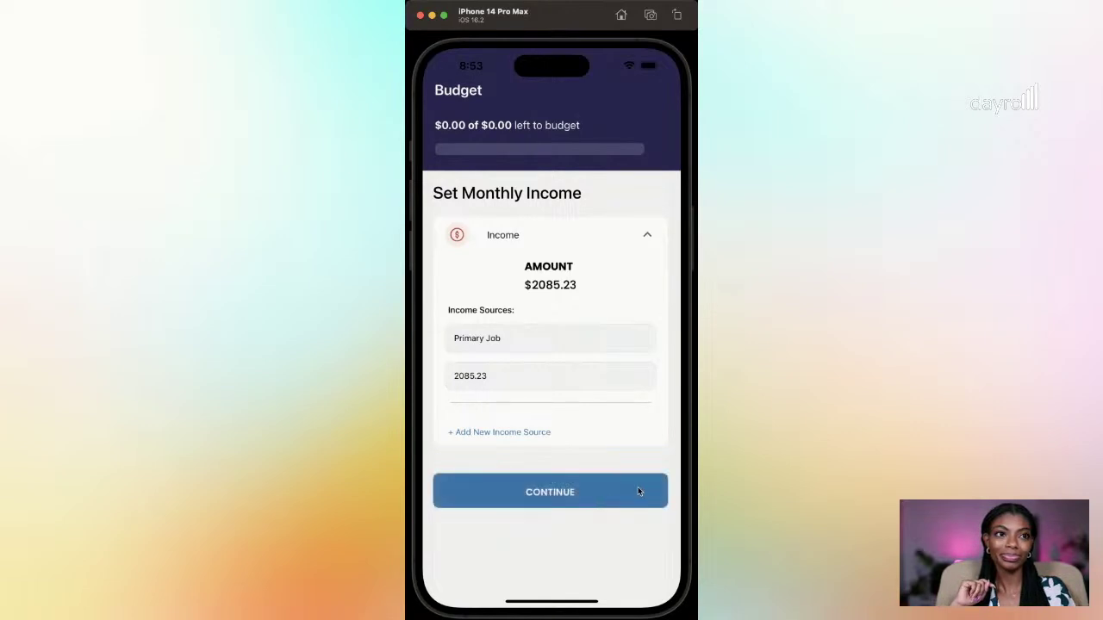
Step: Expand Savings and enter 208.52 as the Emergency Fund budget amount
{"action": "left_click", "coordinate": [650, 239]}
{"action": "left_click", "coordinate": [485, 375]}
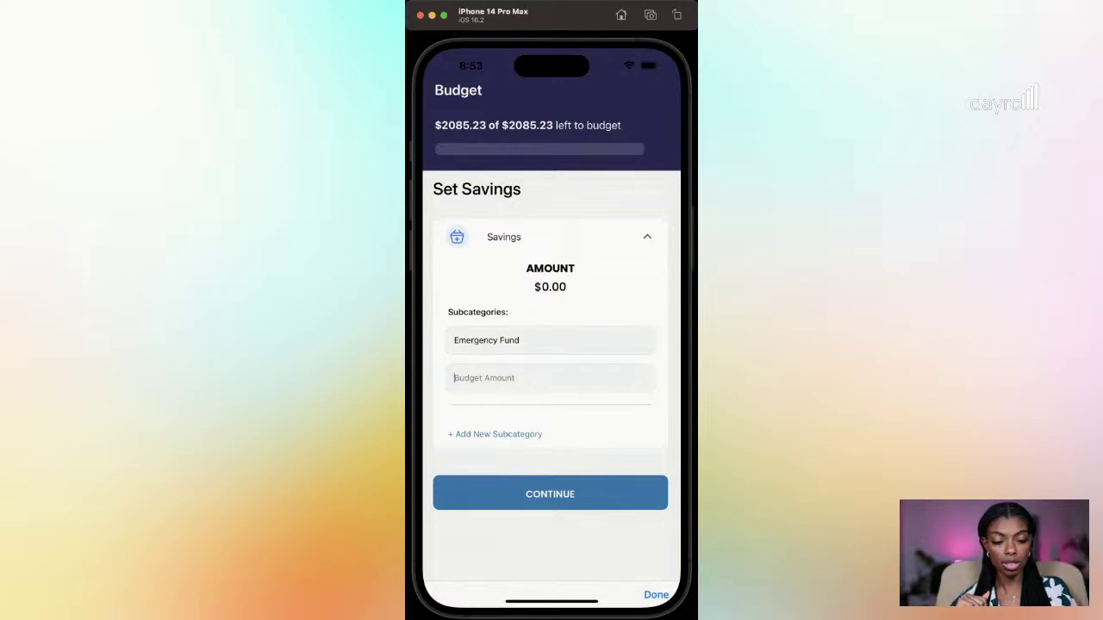
{"action": "type", "text": "208.52"}
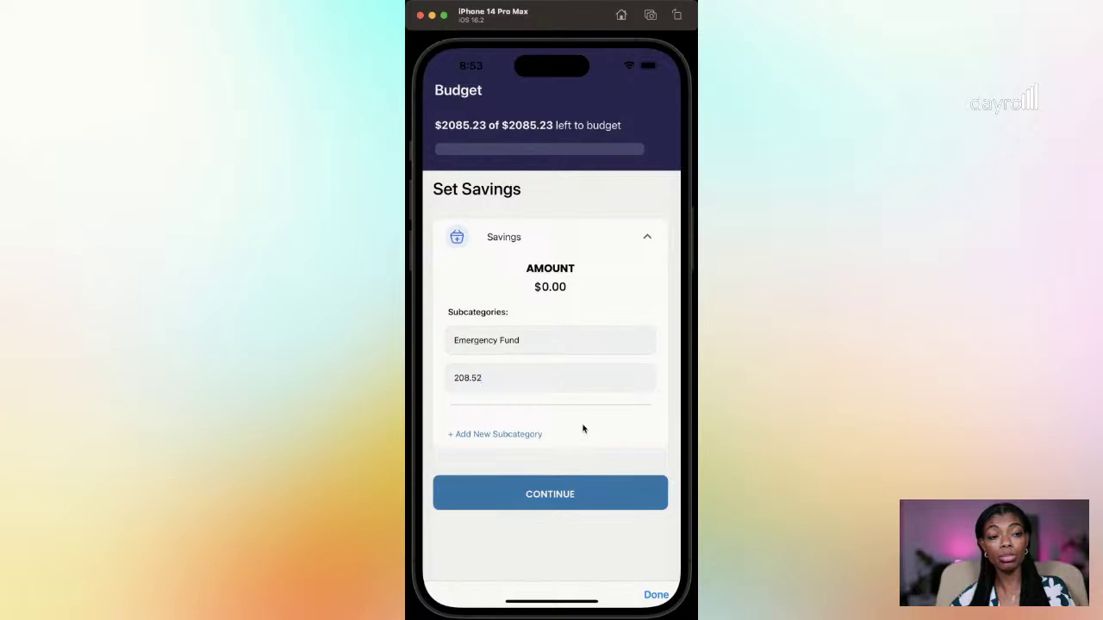
{"action": "left_click", "coordinate": [654, 596]}
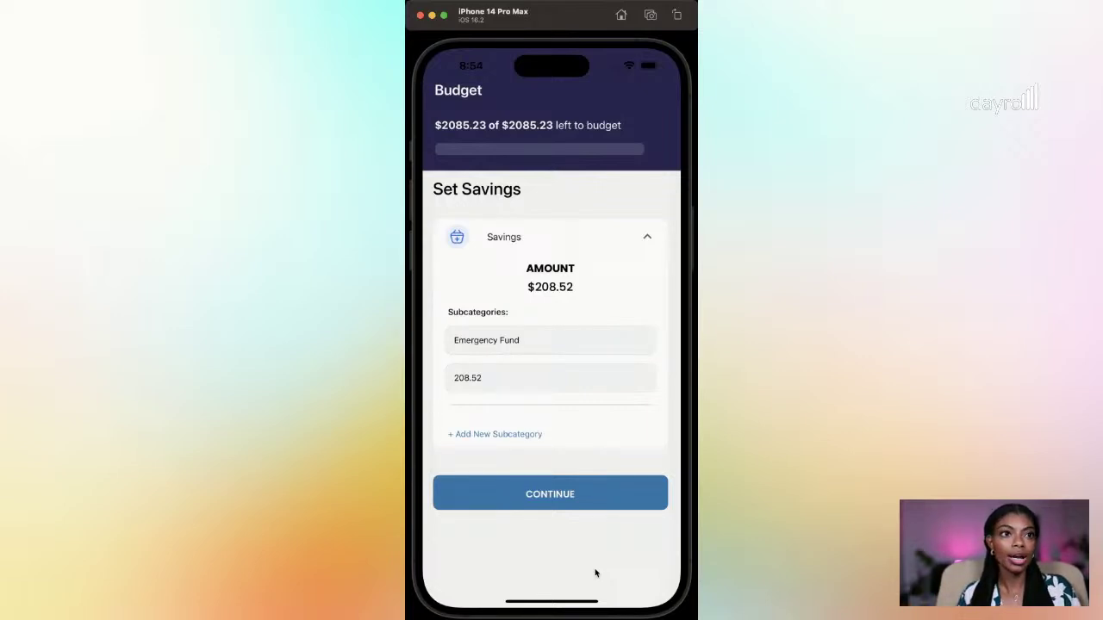
Step: Continue to basic monthly expenses and budget 750.00 for Rent under Home
{"action": "left_click", "coordinate": [560, 498]}
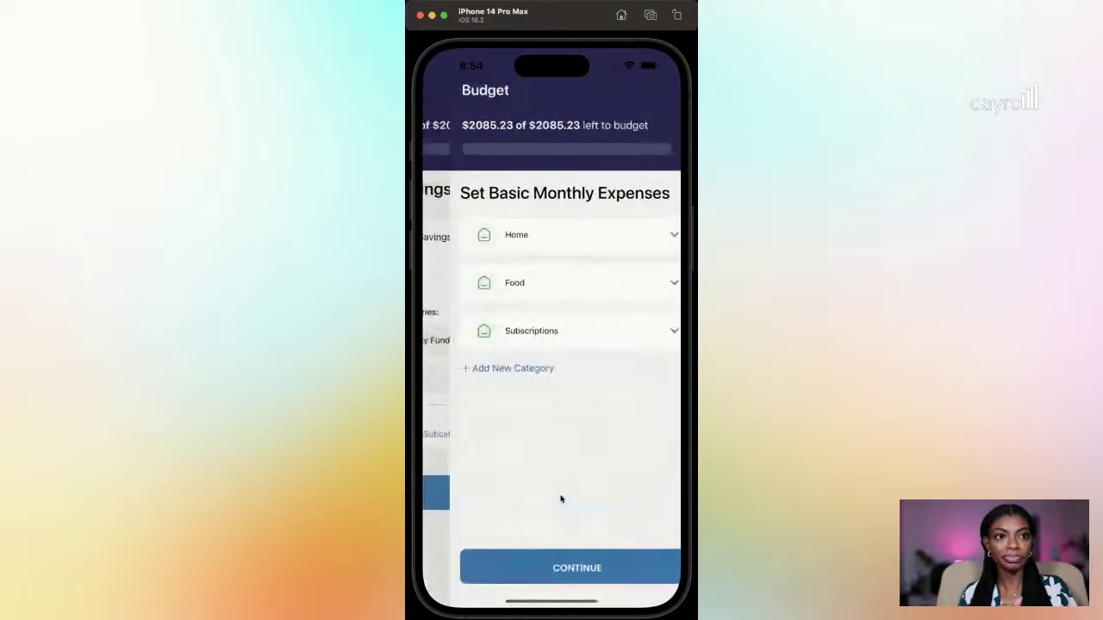
{"action": "left_click", "coordinate": [649, 238]}
{"action": "left_click", "coordinate": [502, 379]}
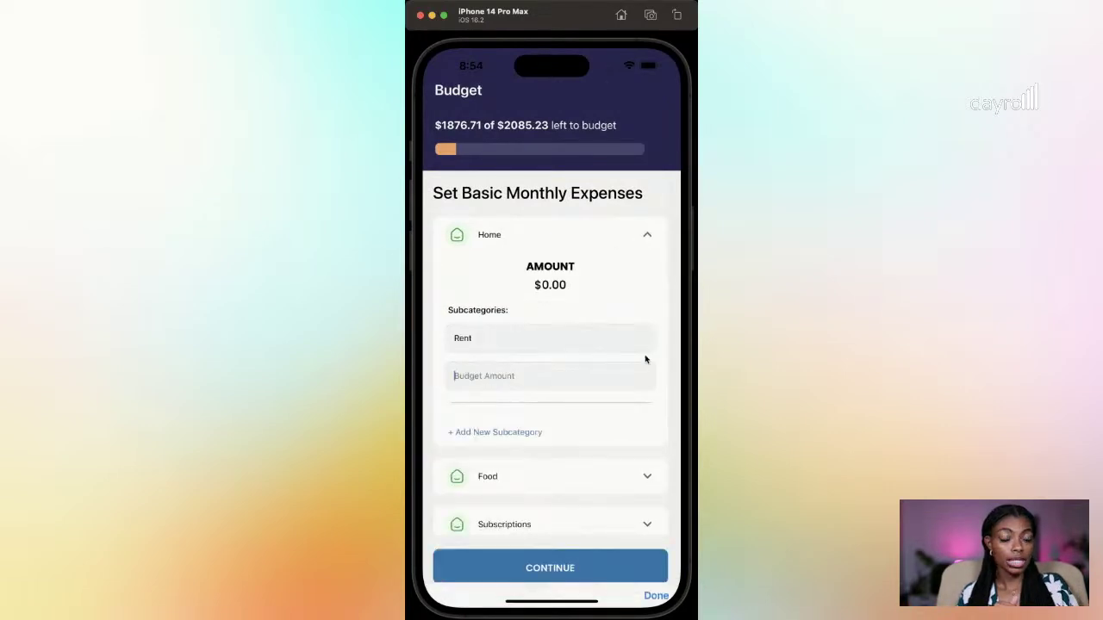
{"action": "type", "text": "750.00"}
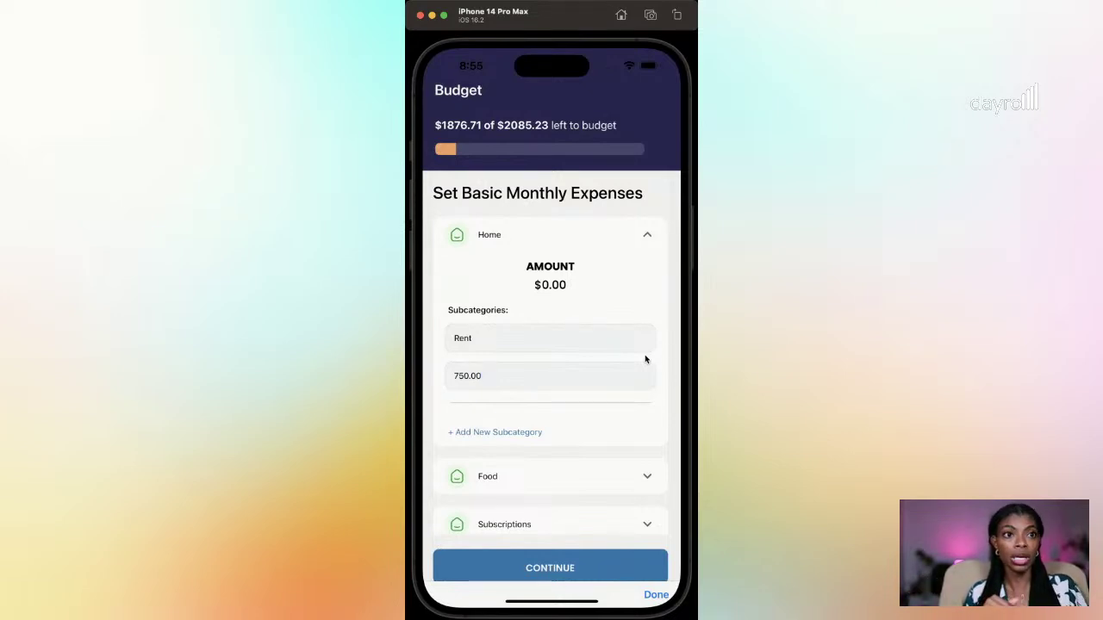
{"action": "left_click", "coordinate": [657, 596]}
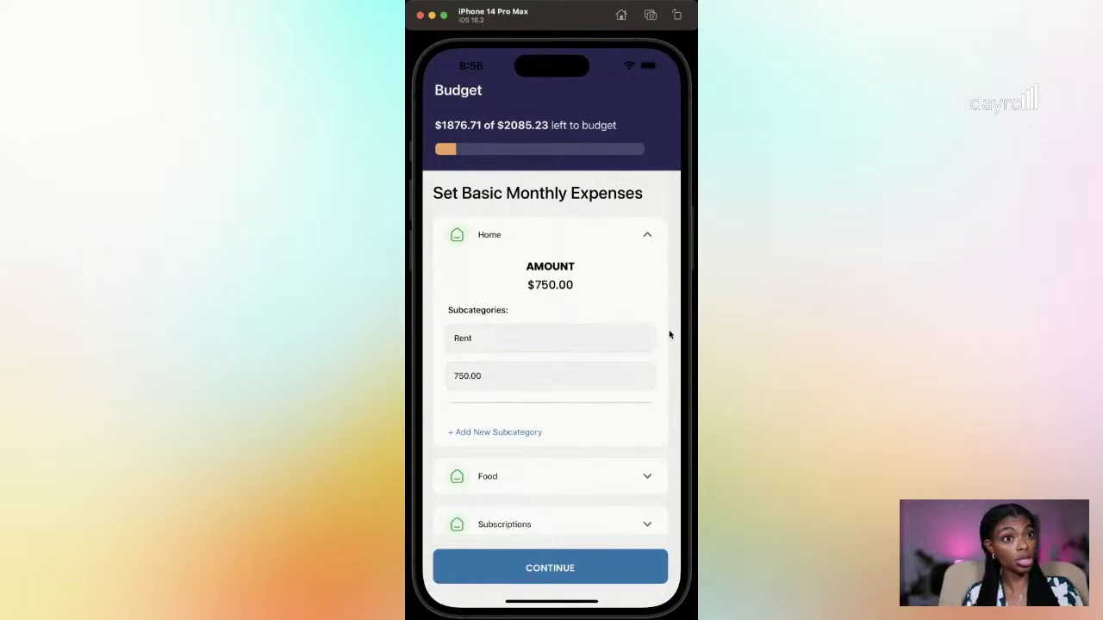
{"action": "left_click_drag", "start_coordinate": [591, 422], "coordinate": [599, 383]}
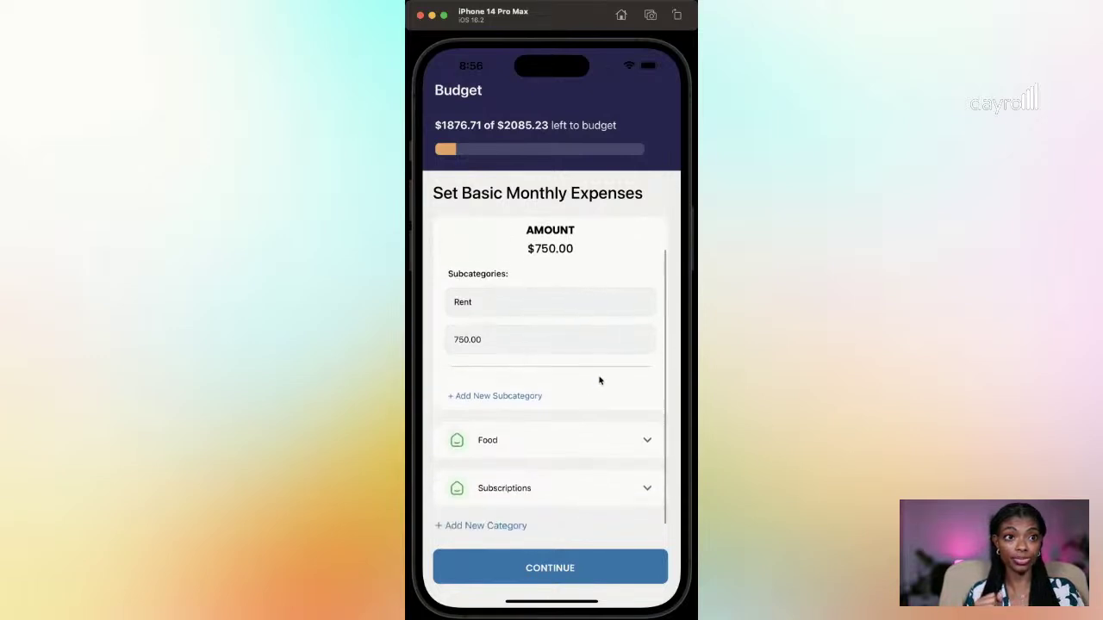
Step: Add a Power subcategory under Home budgeted at 120.00
{"action": "left_click", "coordinate": [508, 393]}
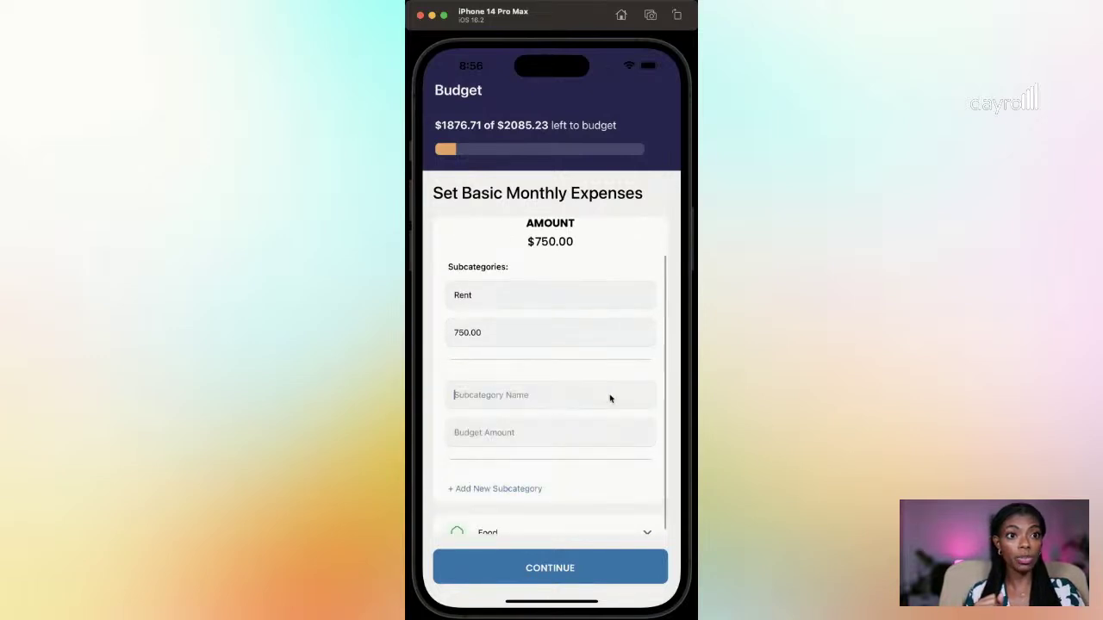
{"action": "type", "text": "Power"}
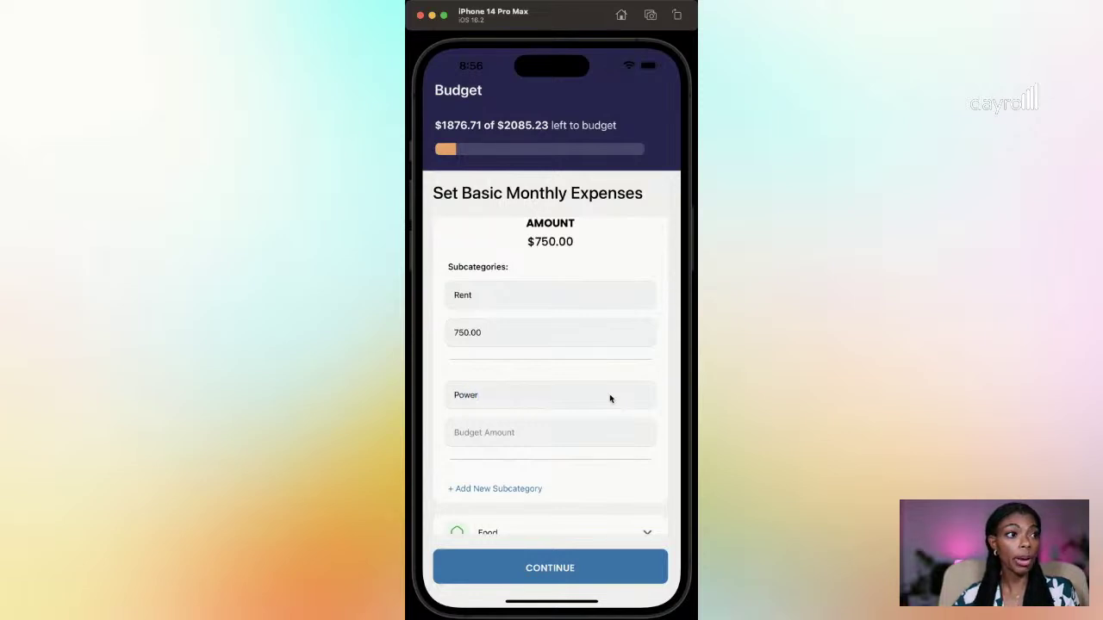
{"action": "left_click", "coordinate": [503, 435]}
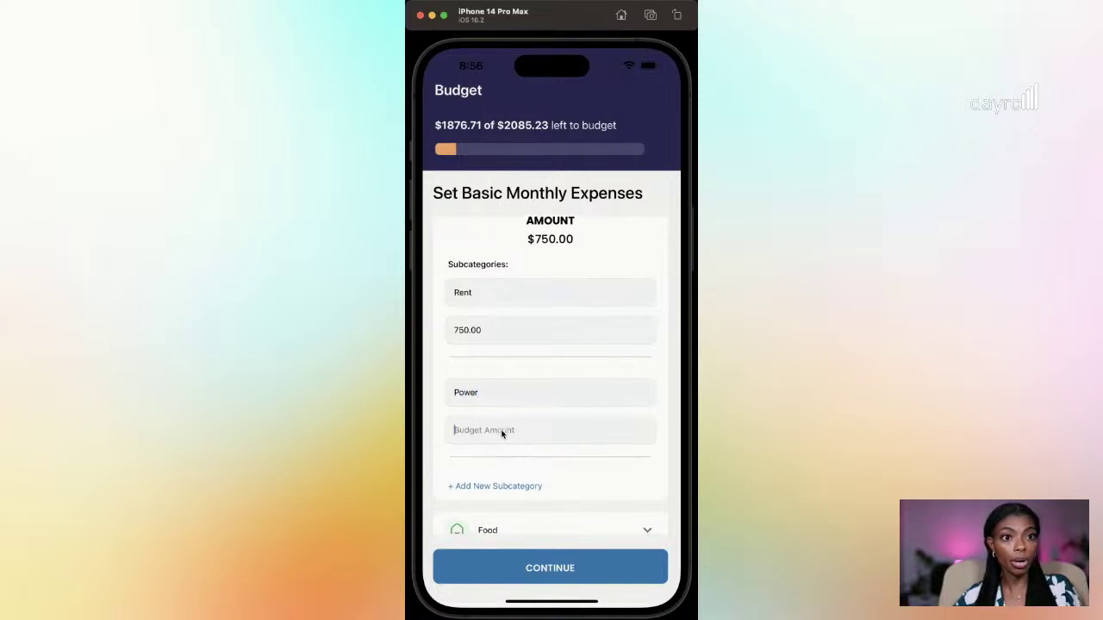
{"action": "type", "text": "120.00"}
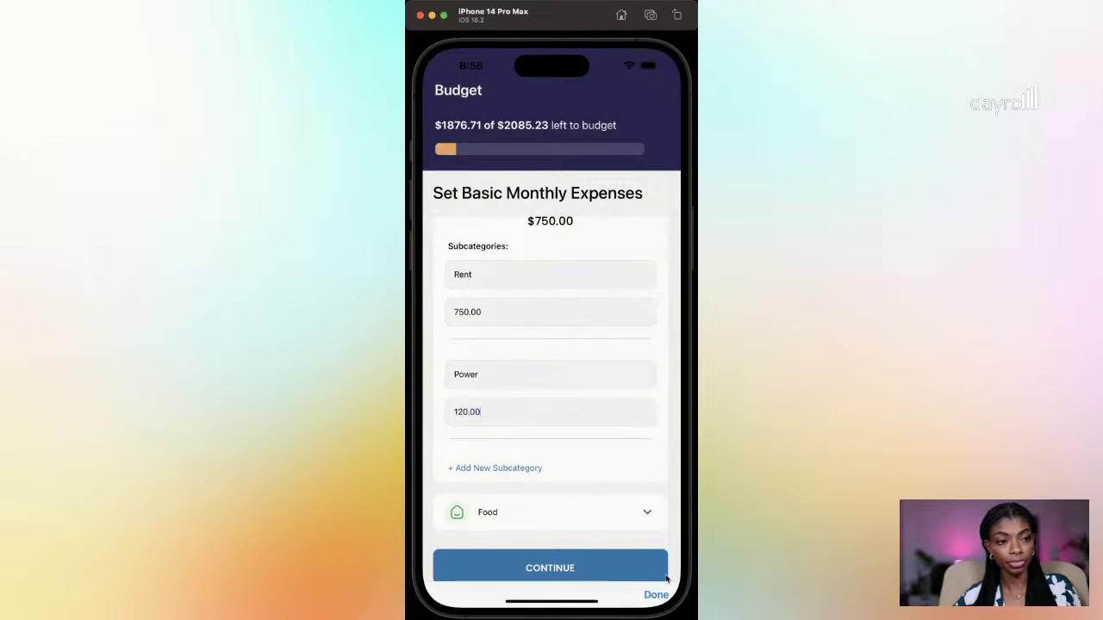
{"action": "left_click", "coordinate": [656, 595]}
{"action": "scroll", "coordinate": [515, 439], "scroll_direction": "down", "scroll_amount": 2}
Step: Add a Water subcategory budgeted at 45.00
{"action": "left_click", "coordinate": [514, 439]}
{"action": "type", "text": "Water"}
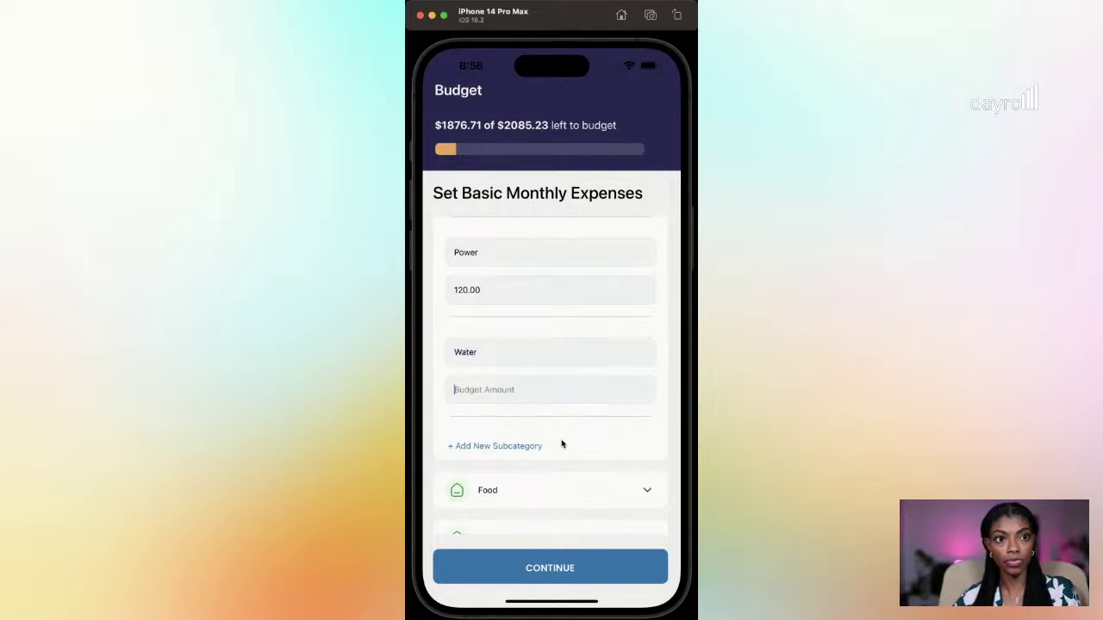
{"action": "key", "text": "Return"}
{"action": "type", "text": "45.00"}
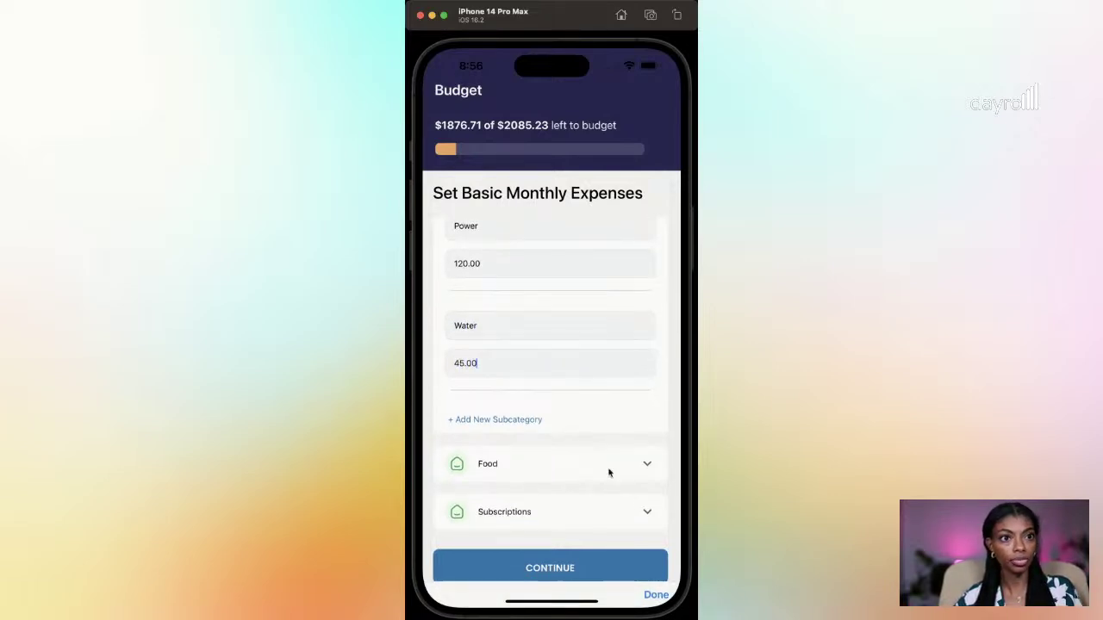
{"action": "left_click", "coordinate": [656, 594]}
Step: Add a Phone subcategory budgeted at 80.00
{"action": "left_click", "coordinate": [513, 447]}
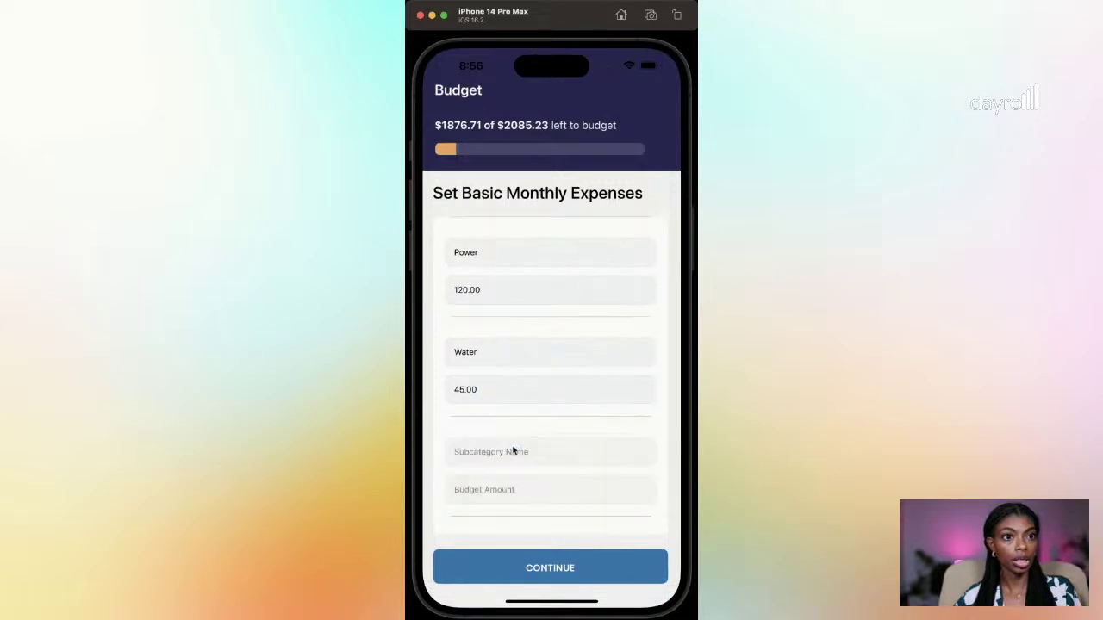
{"action": "left_click", "coordinate": [516, 452]}
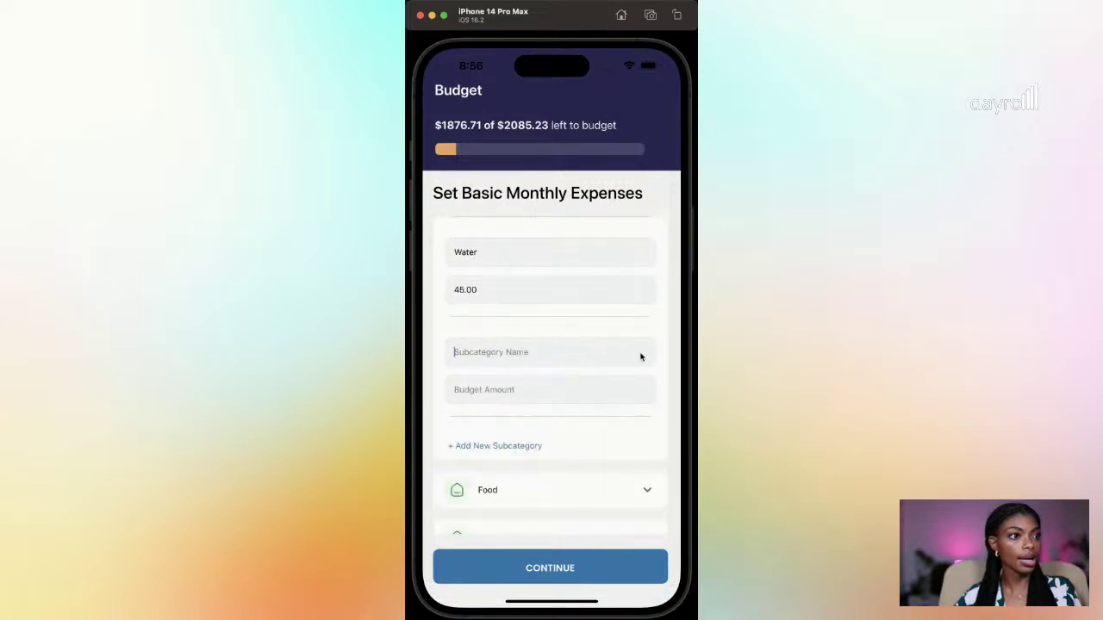
{"action": "type", "text": "Phone"}
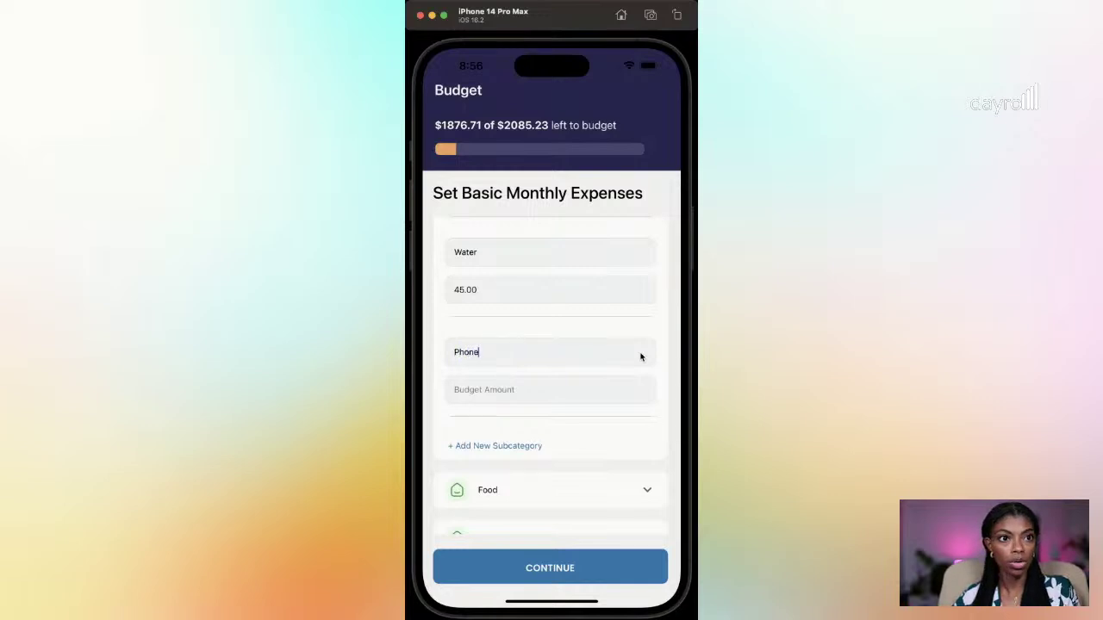
{"action": "key", "text": "Return"}
{"action": "type", "text": "80.00"}
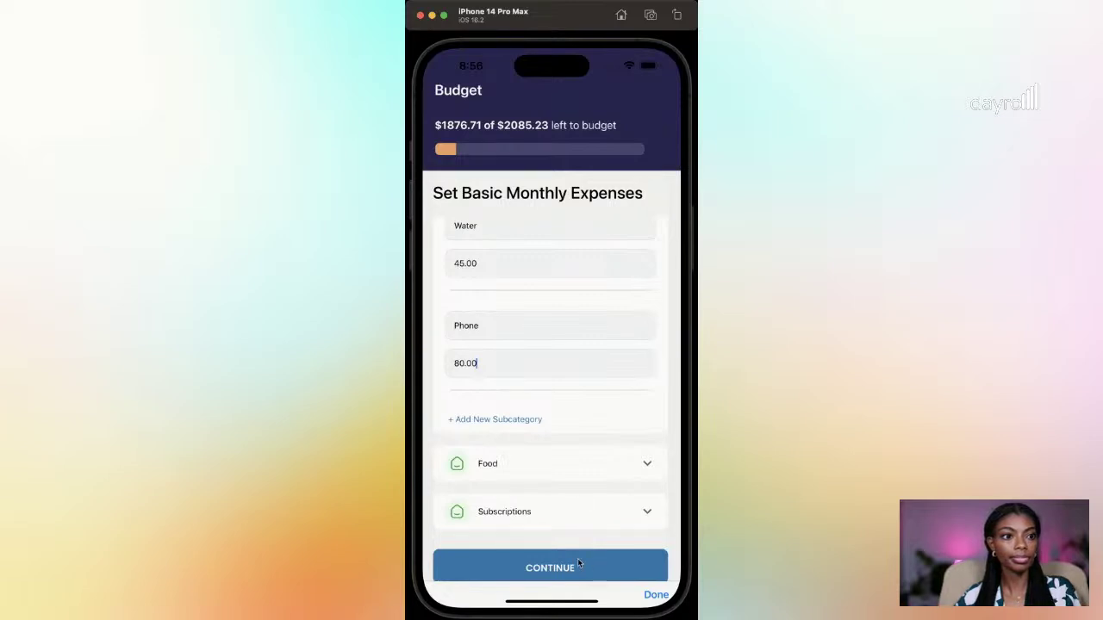
{"action": "left_click", "coordinate": [655, 595]}
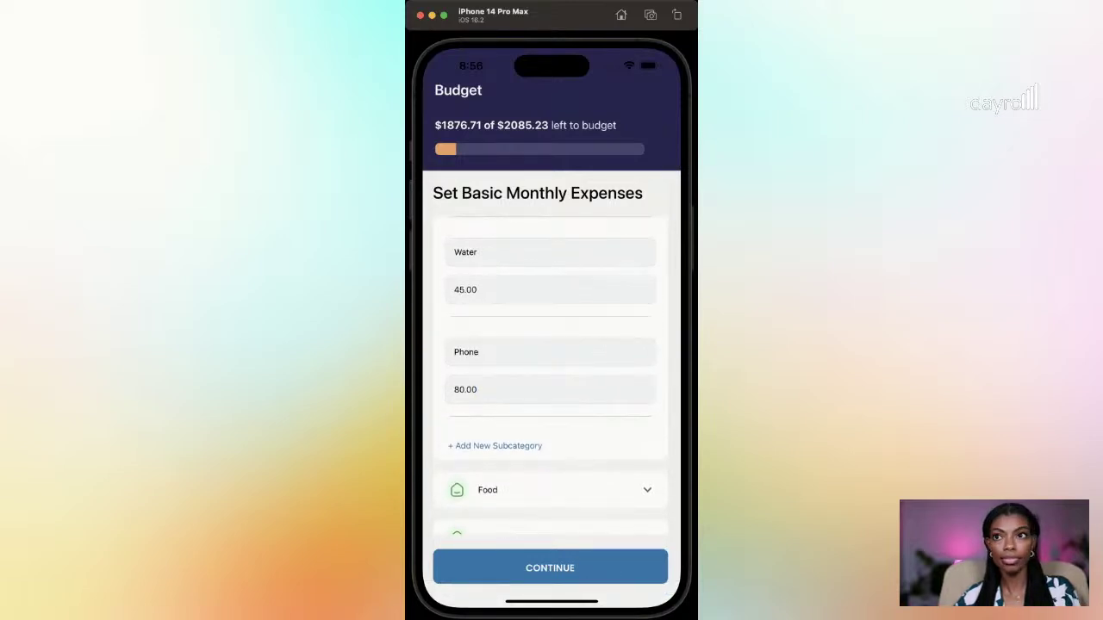
Step: Expand Food and budget 200.00 for Groceries
{"action": "left_click_drag", "start_coordinate": [579, 308], "coordinate": [591, 271]}
{"action": "left_click", "coordinate": [647, 417]}
{"action": "left_click_drag", "start_coordinate": [548, 467], "coordinate": [557, 342]}
{"action": "left_click", "coordinate": [535, 441]}
{"action": "type", "text": "200.00"}
{"action": "left_click_drag", "start_coordinate": [578, 387], "coordinate": [620, 526]}
{"action": "left_click", "coordinate": [657, 597]}
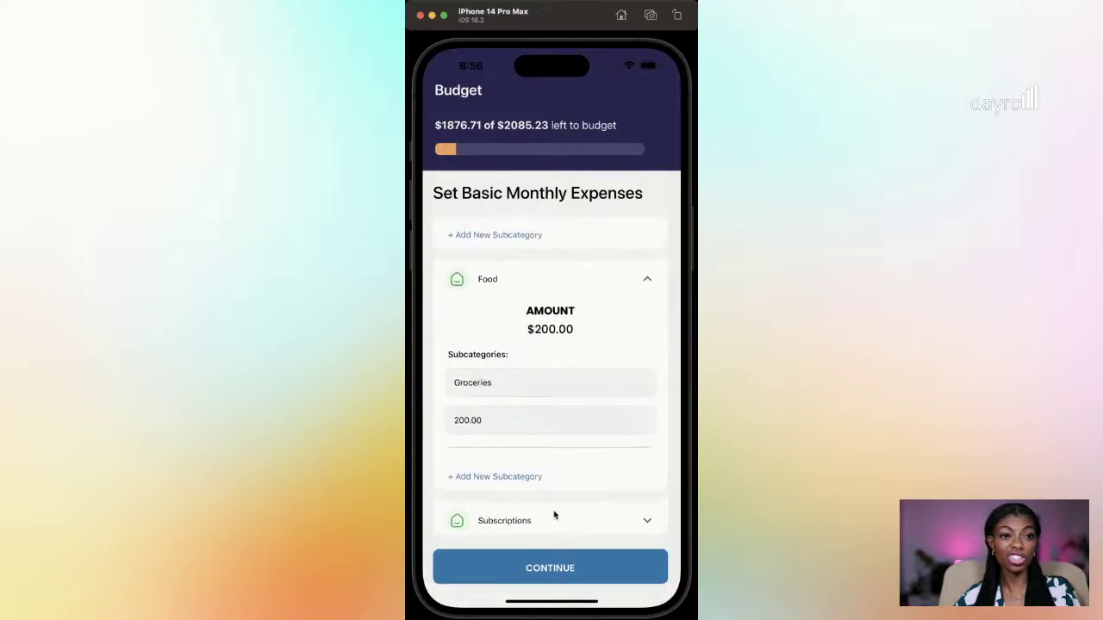
Step: Add a Dining Out subcategory under Food budgeted at 60.00
{"action": "left_click", "coordinate": [480, 475]}
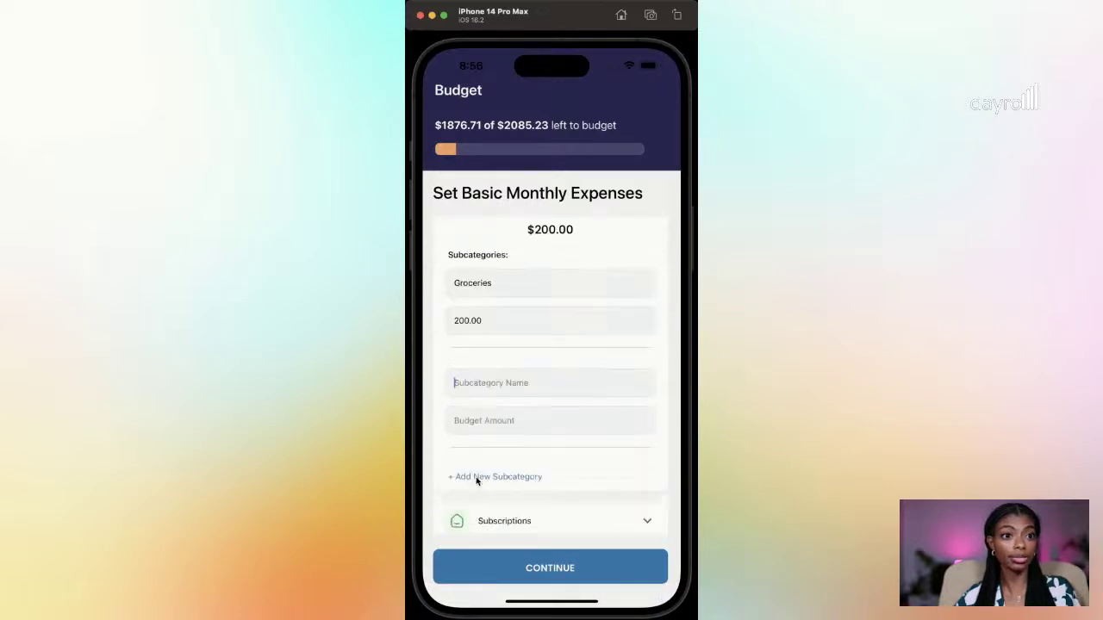
{"action": "left_click", "coordinate": [528, 389]}
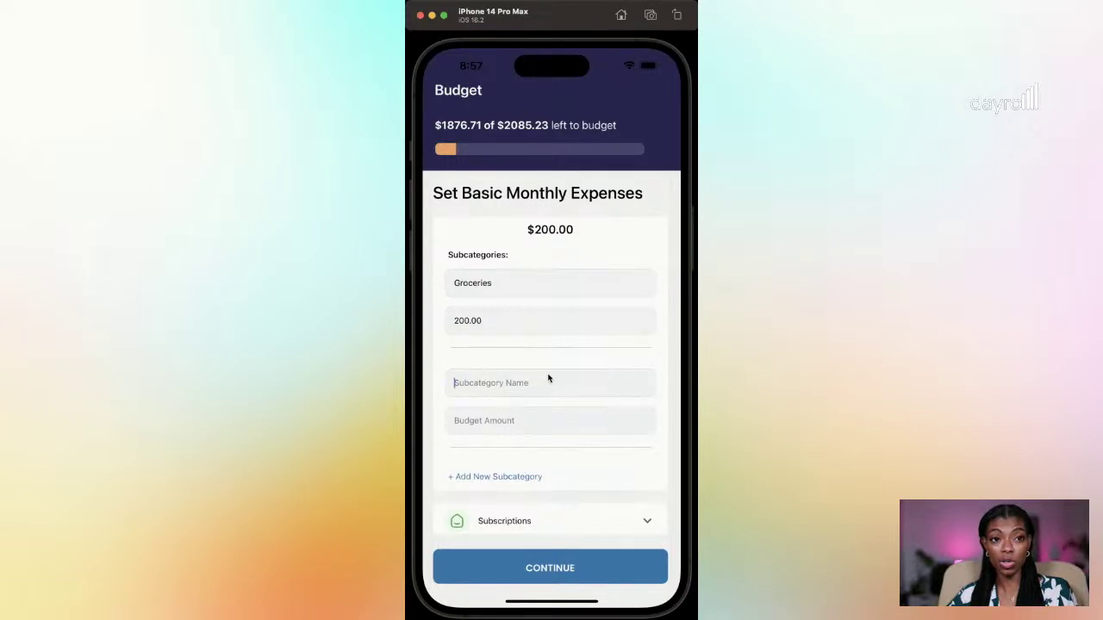
{"action": "type", "text": "Dining "}
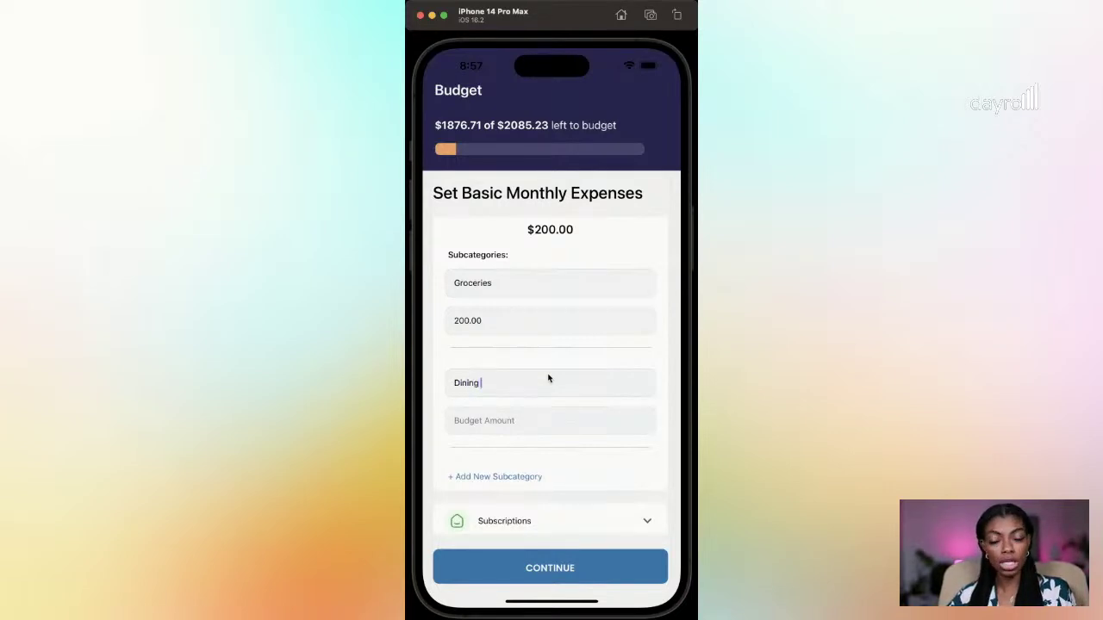
{"action": "type", "text": "Out"}
{"action": "key", "text": "Tab"}
{"action": "type", "text": "6"}
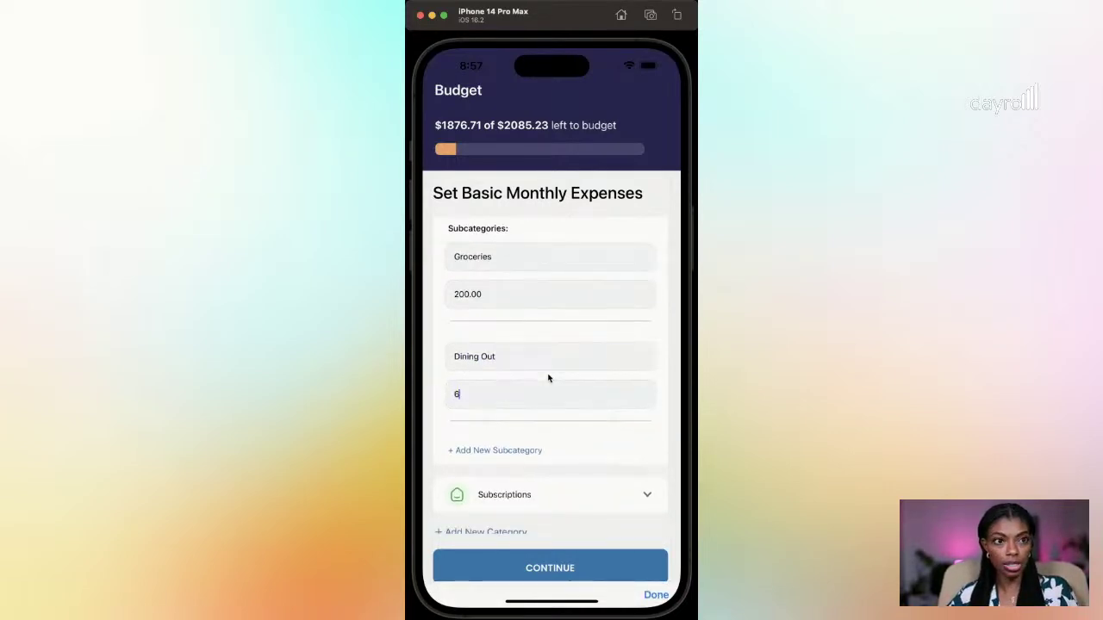
{"action": "type", "text": "0.00"}
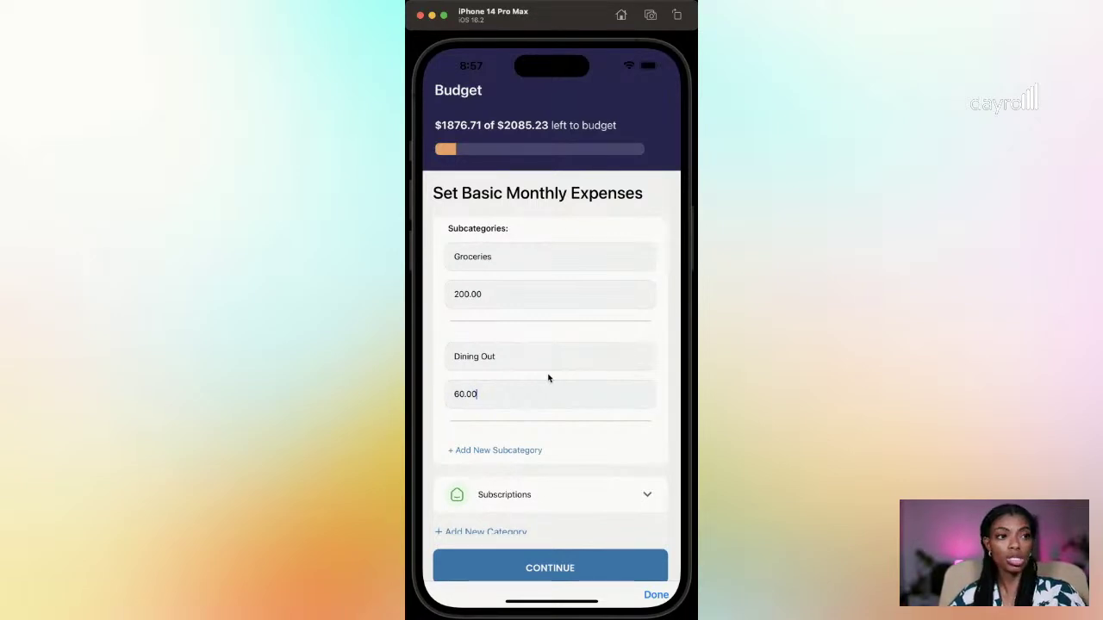
{"action": "left_click", "coordinate": [656, 594]}
{"action": "scroll", "coordinate": [578, 405], "scroll_direction": "down", "scroll_amount": 2}
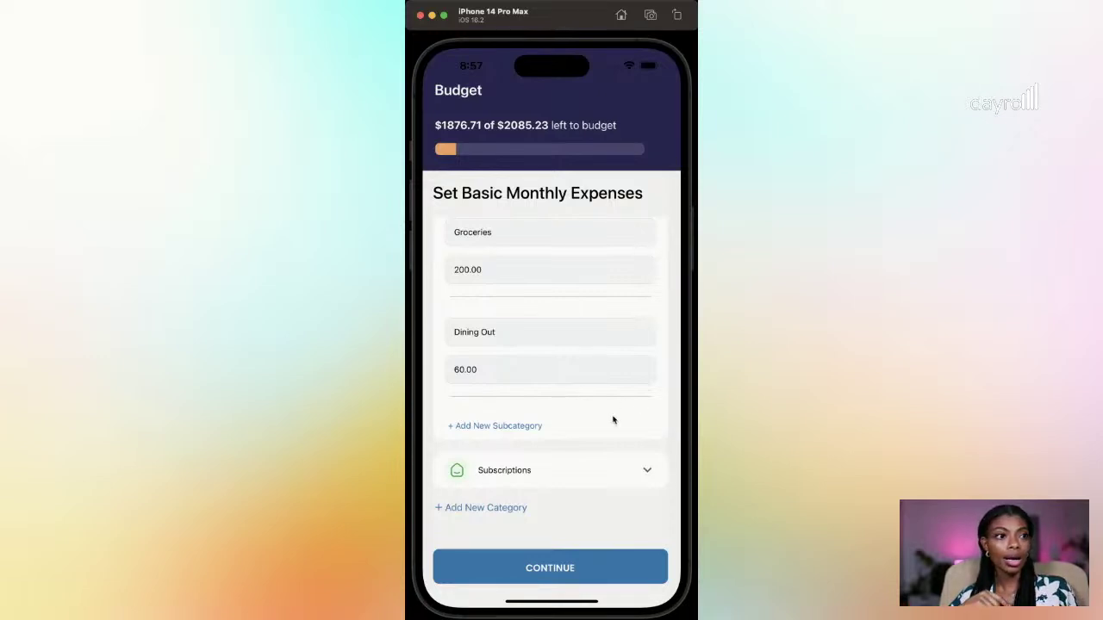
Step: Expand Subscriptions and rename My Subscription to 'Apple Pay'
{"action": "left_click_drag", "start_coordinate": [565, 301], "coordinate": [584, 244]}
{"action": "left_click", "coordinate": [648, 419]}
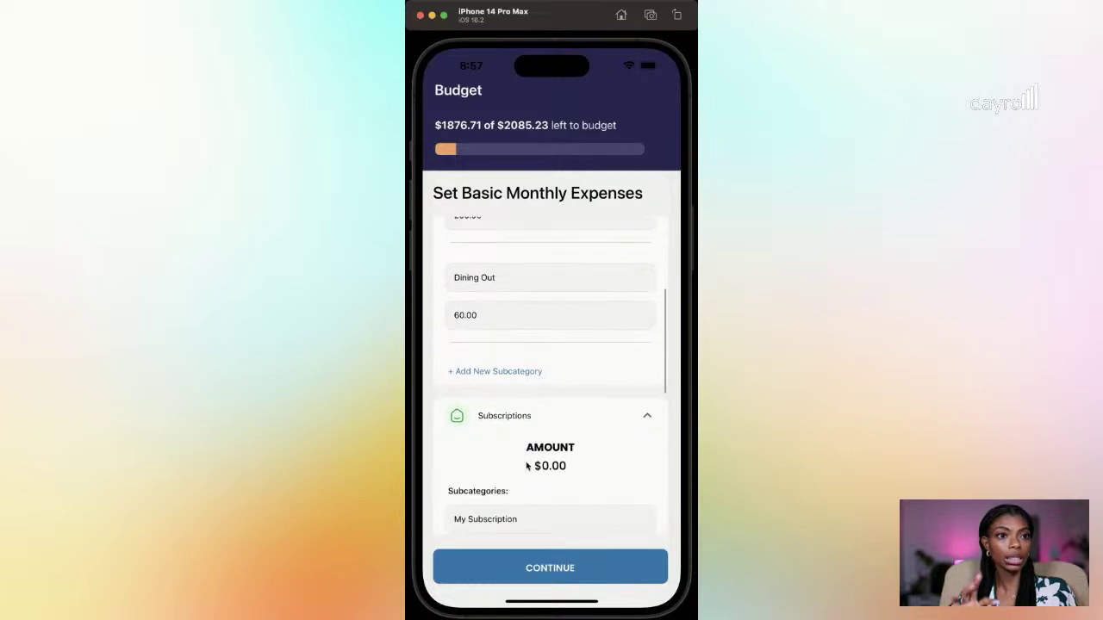
{"action": "scroll", "coordinate": [530, 457], "scroll_direction": "down", "scroll_amount": 5}
{"action": "left_click_drag", "start_coordinate": [522, 264], "coordinate": [442, 266]}
{"action": "double_click", "coordinate": [504, 261]}
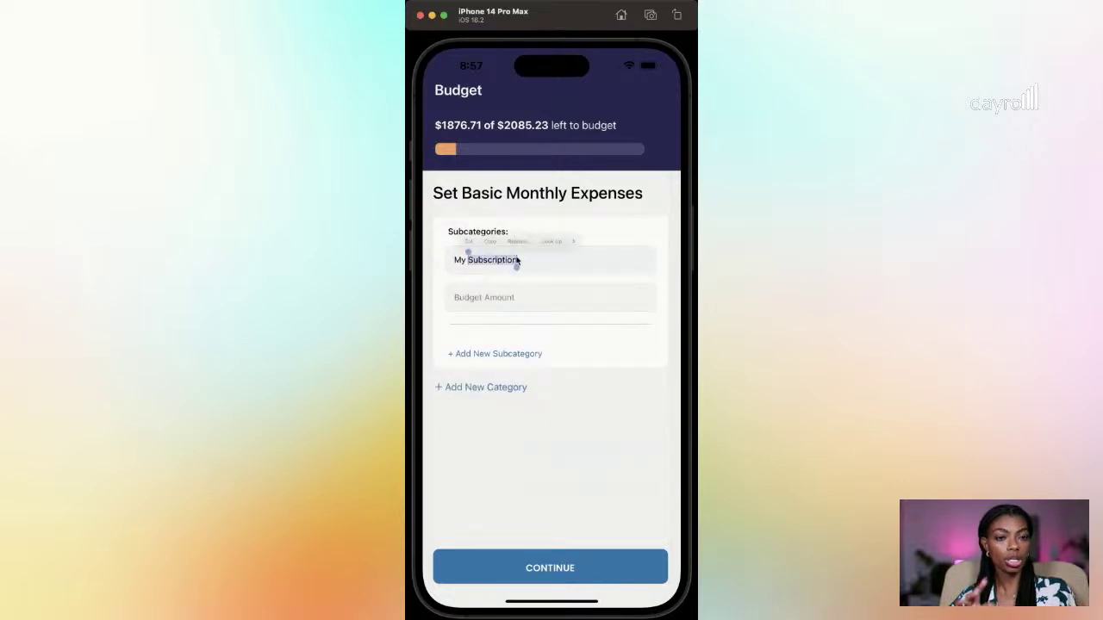
{"action": "key", "text": "super+a"}
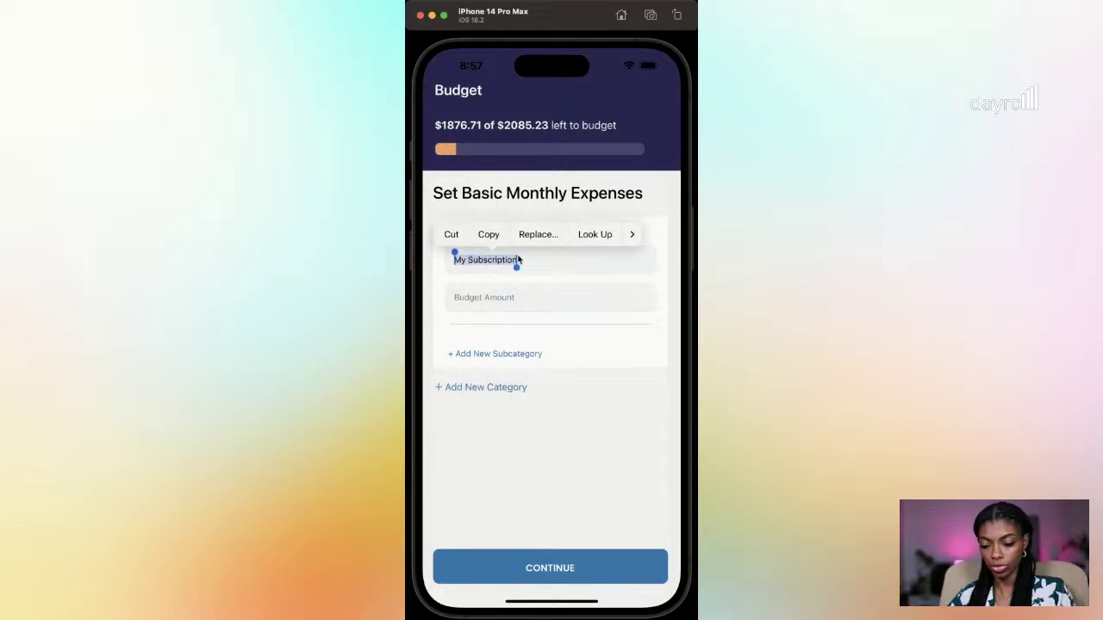
{"action": "type", "text": "pole"}
{"action": "key", "text": "BackSpace"}
{"action": "key", "text": "BackSpace"}
{"action": "type", "text": "Apple Pay"}
{"action": "key", "text": "BackSpace"}
{"action": "type", "text": "y"}
Step: Set the Apple Pay budget amount to 6.00
{"action": "key", "text": "Tab"}
{"action": "type", "text": "6.00"}
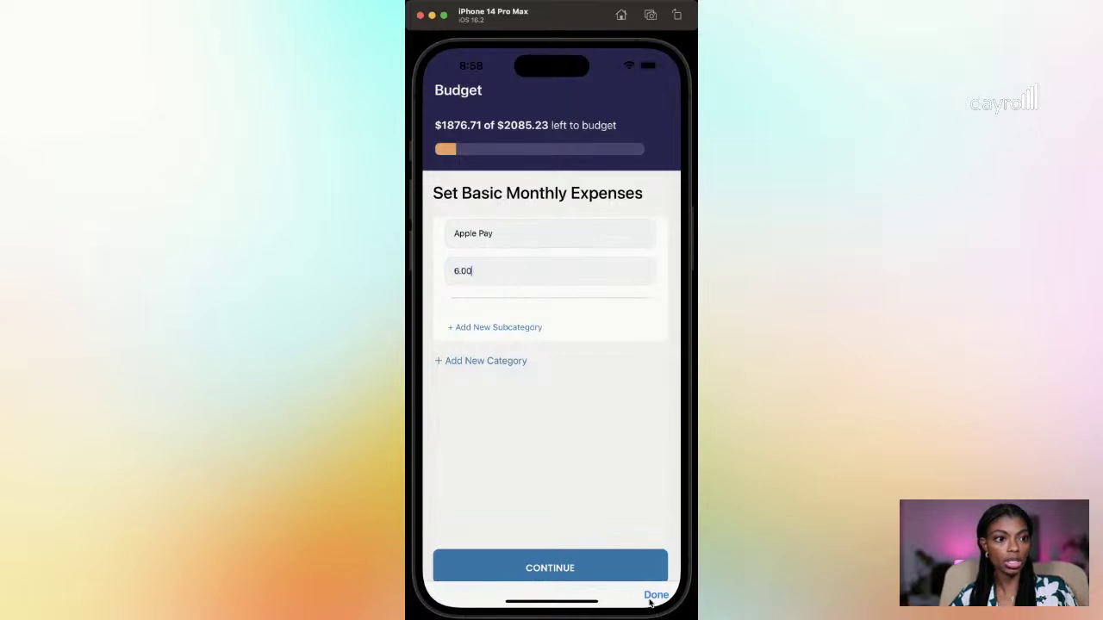
{"action": "left_click", "coordinate": [650, 596]}
{"action": "left_click_drag", "start_coordinate": [584, 354], "coordinate": [591, 510]}
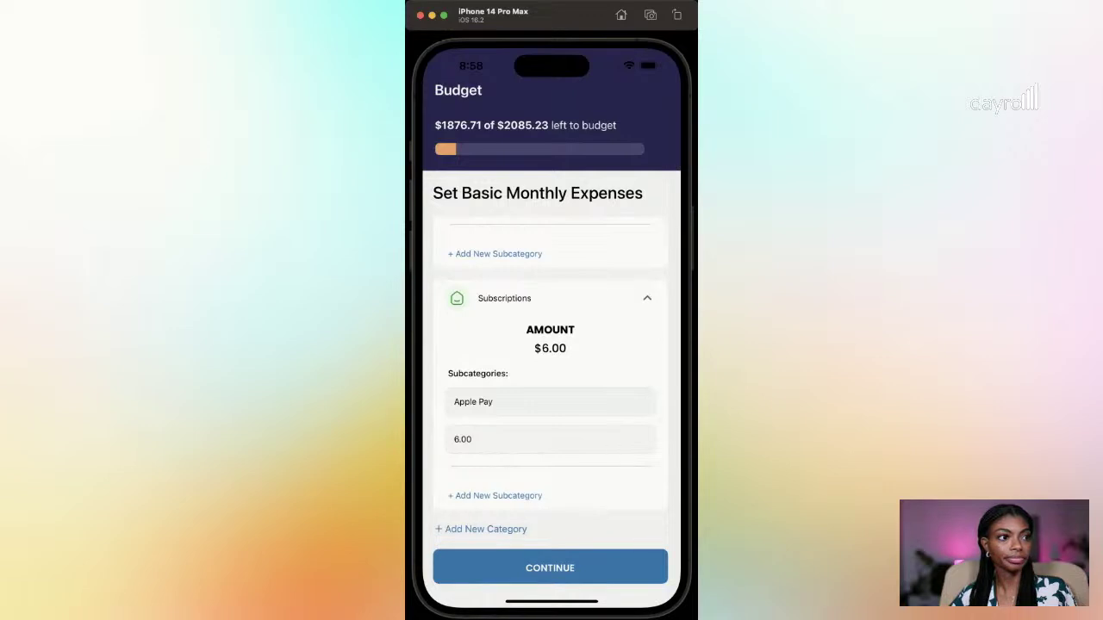
Step: Continue to debt expenses and budget 359.00 for Car Payment under Debt
{"action": "left_click", "coordinate": [578, 570]}
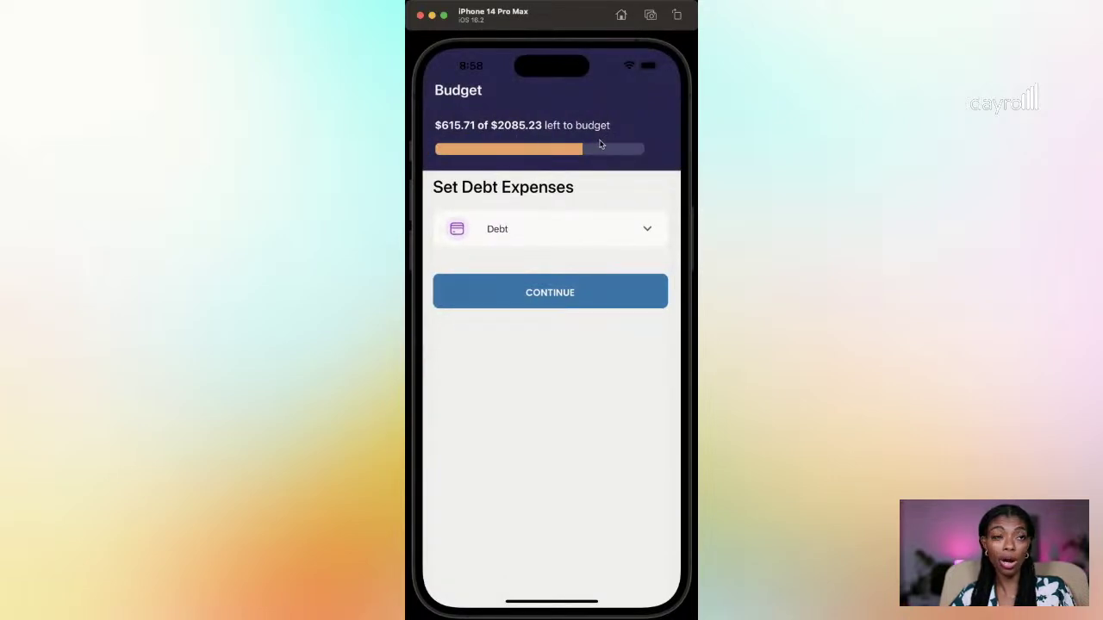
{"action": "left_click", "coordinate": [649, 231]}
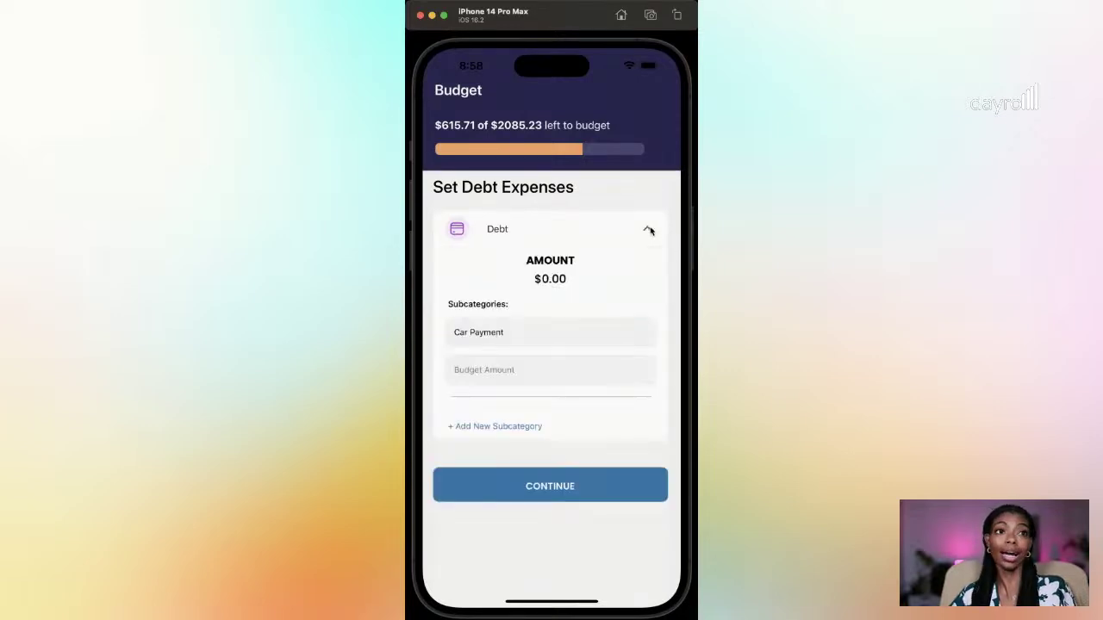
{"action": "left_click", "coordinate": [505, 369]}
{"action": "type", "text": "359.00"}
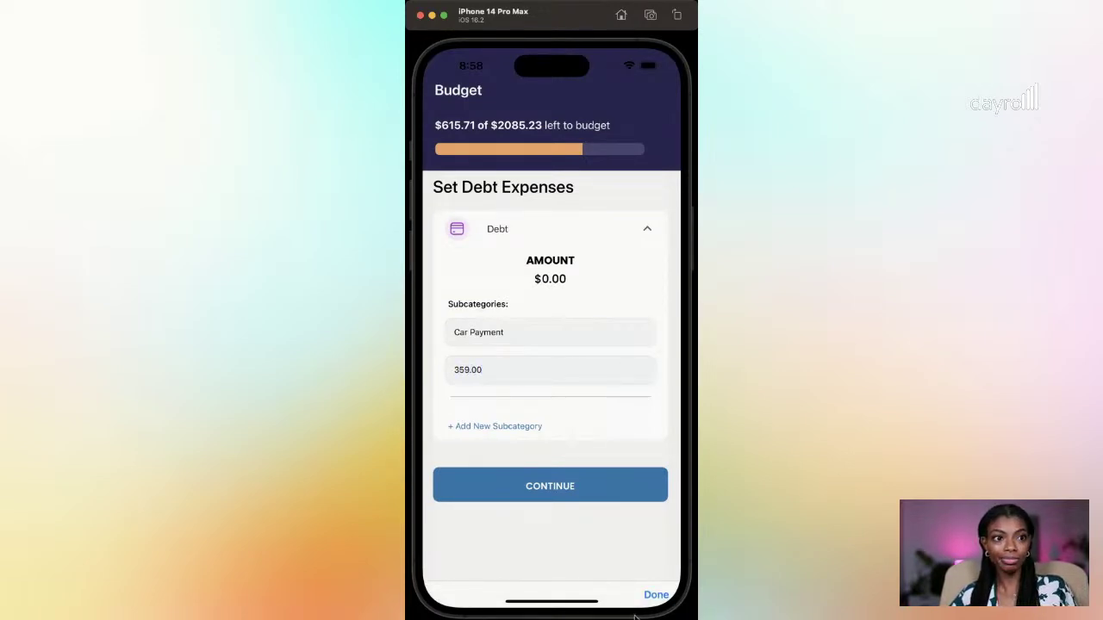
{"action": "left_click", "coordinate": [660, 597]}
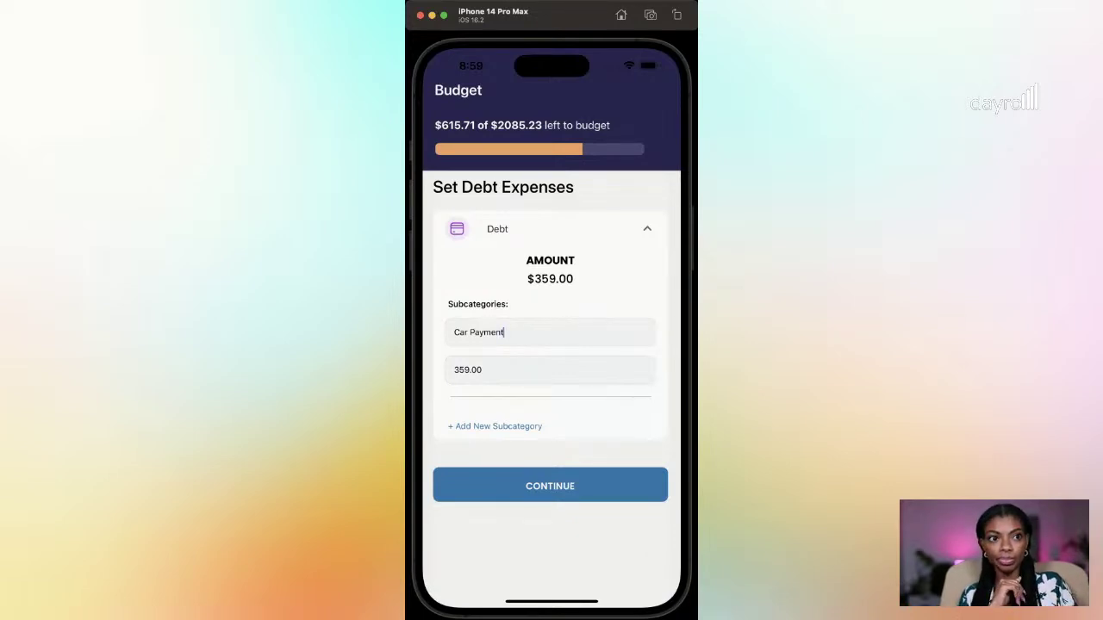
Step: Skip past Giving with nothing budgeted to reach the Budget Summary with $256.71 left
{"action": "left_click", "coordinate": [561, 483]}
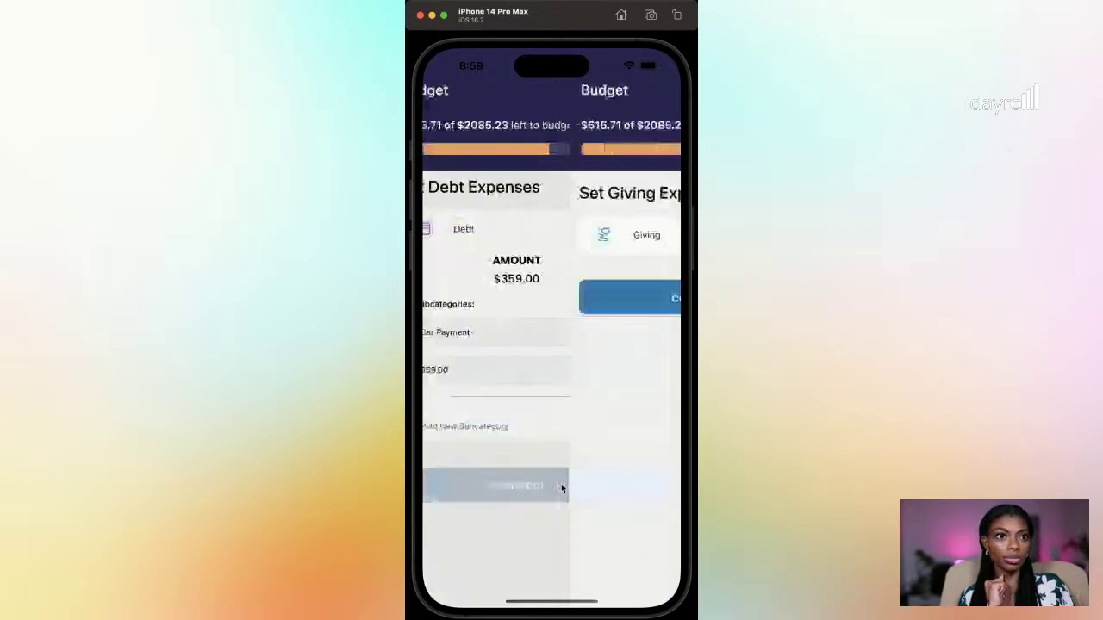
{"action": "left_click", "coordinate": [647, 236]}
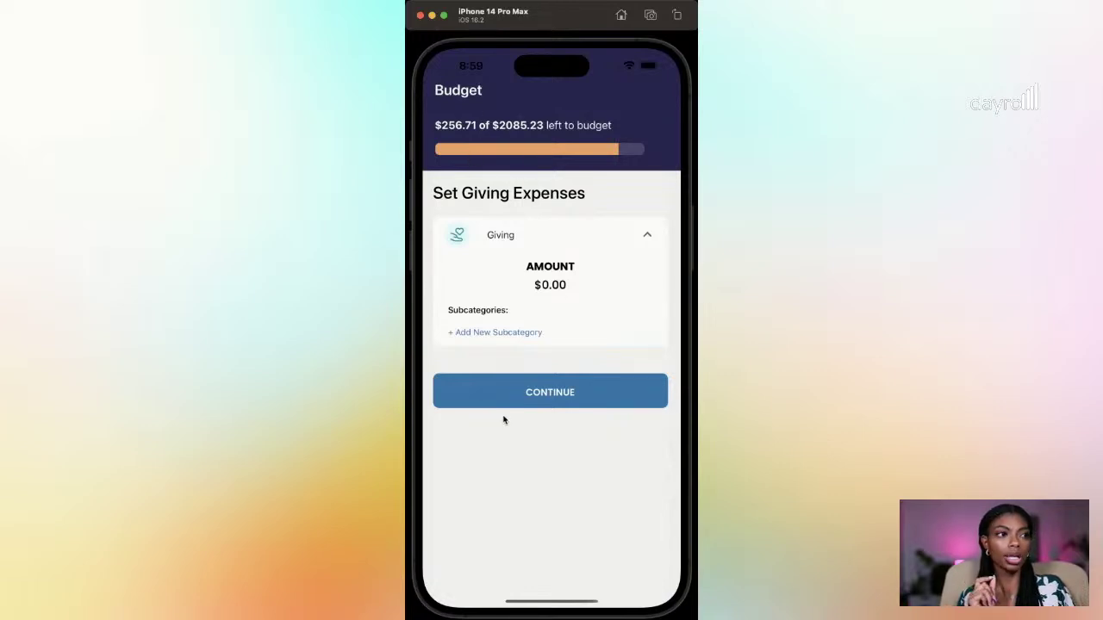
{"action": "left_click", "coordinate": [558, 398]}
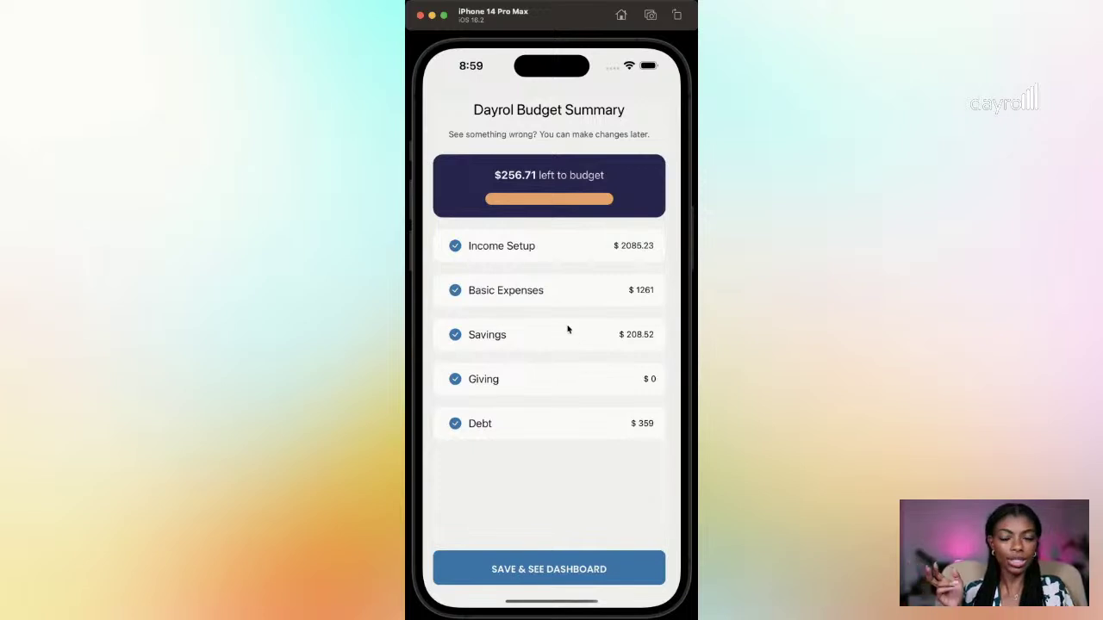
Step: Save the budget and skip the onboarding tutorial after two tips
{"action": "left_click", "coordinate": [593, 572]}
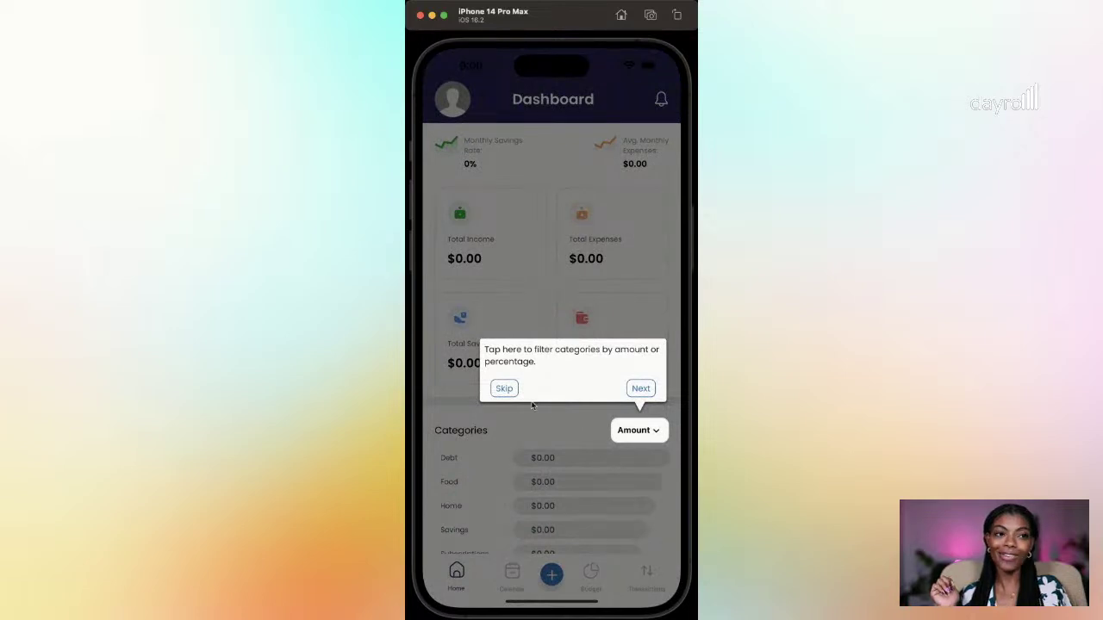
{"action": "left_click", "coordinate": [642, 389]}
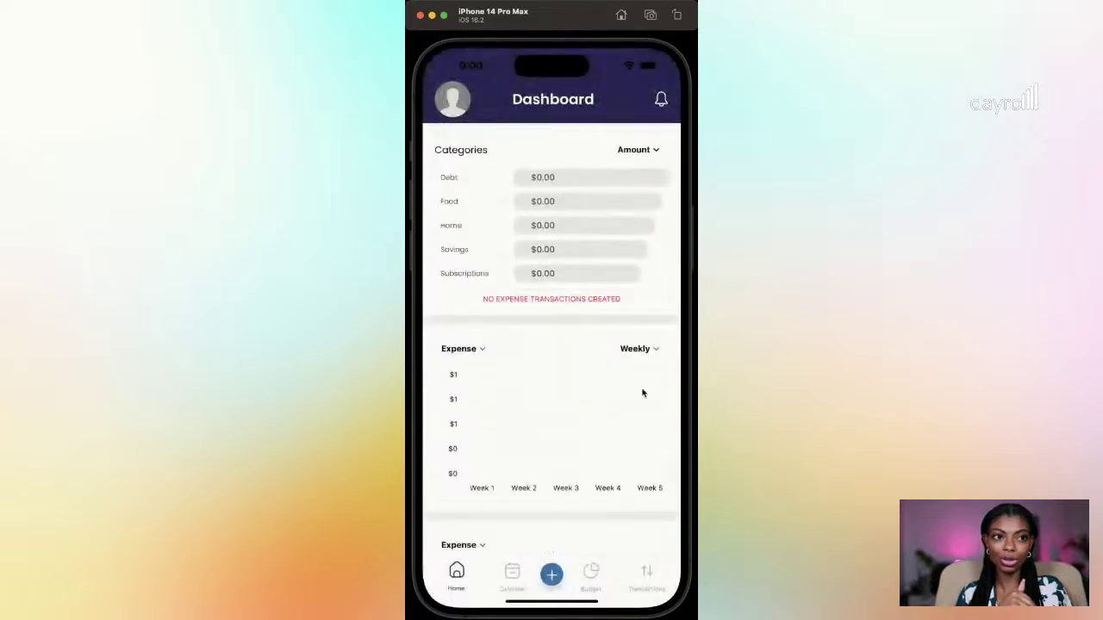
{"action": "left_click", "coordinate": [627, 298]}
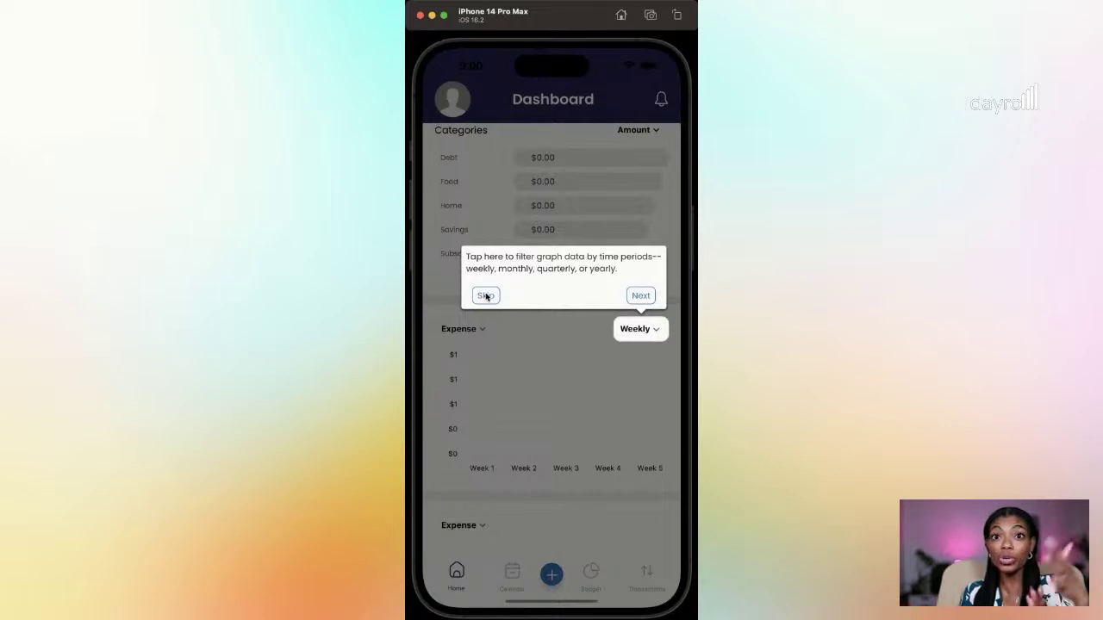
{"action": "left_click", "coordinate": [485, 296]}
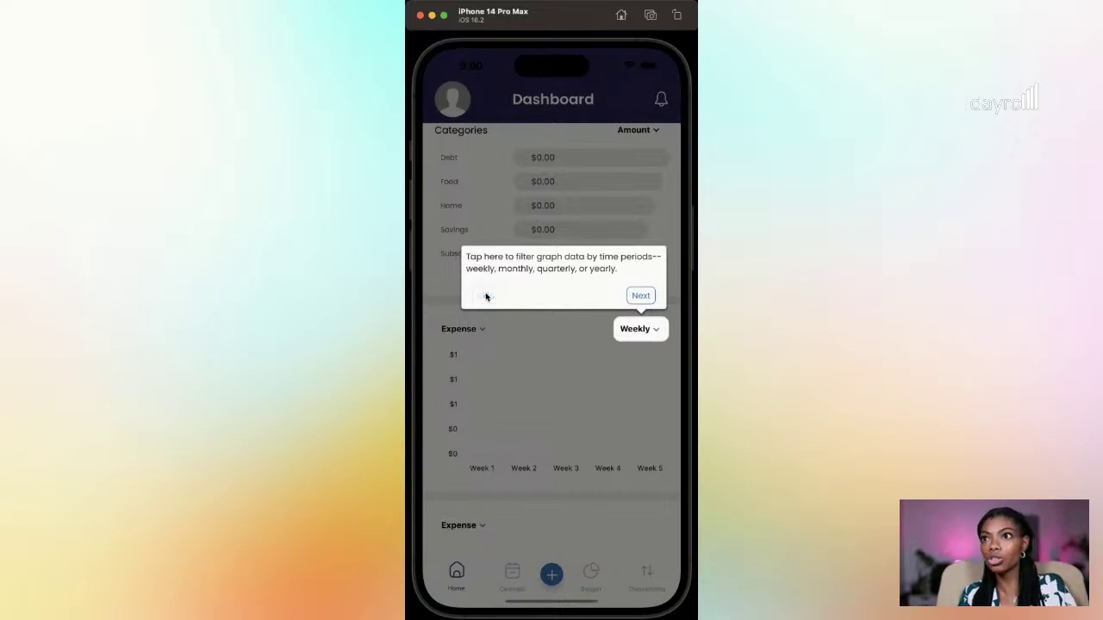
{"action": "left_click", "coordinate": [615, 366]}
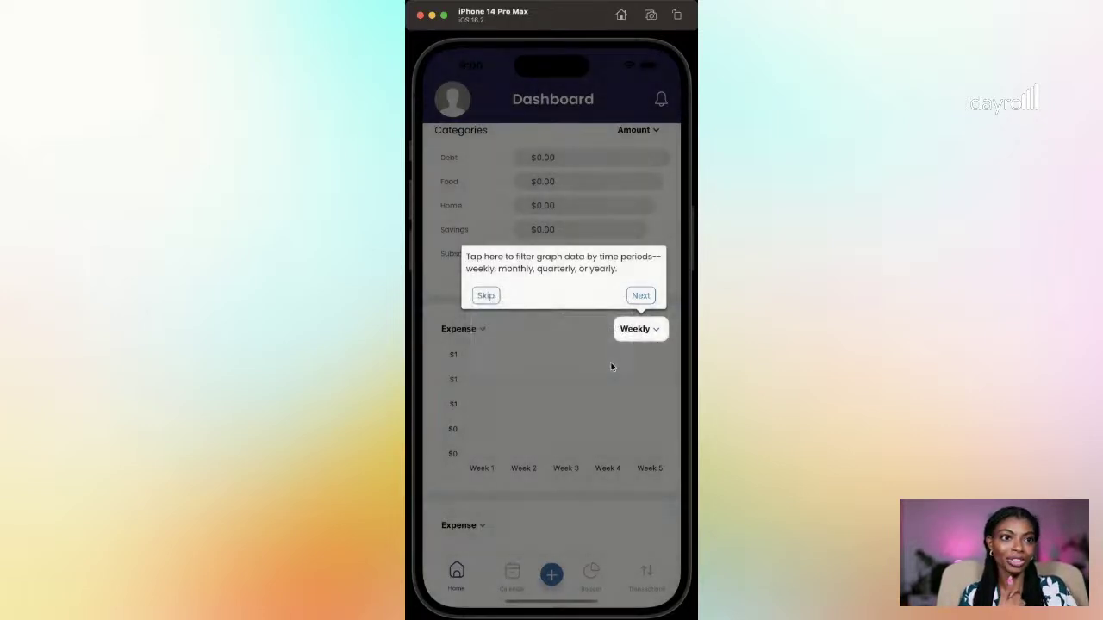
Step: Scroll through the Dashboard, then switch to the Budget view
{"action": "left_click_drag", "start_coordinate": [598, 364], "coordinate": [602, 475]}
{"action": "left_click_drag", "start_coordinate": [587, 265], "coordinate": [591, 413]}
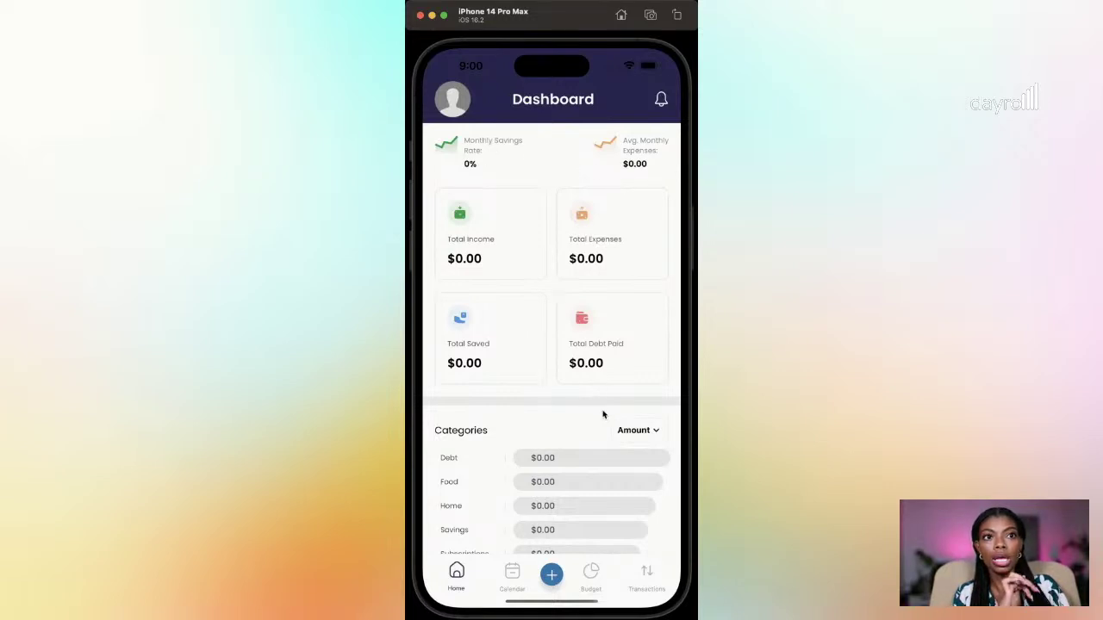
{"action": "left_click_drag", "start_coordinate": [591, 411], "coordinate": [601, 344]}
{"action": "left_click_drag", "start_coordinate": [601, 390], "coordinate": [581, 262]}
{"action": "left_click_drag", "start_coordinate": [570, 457], "coordinate": [586, 357]}
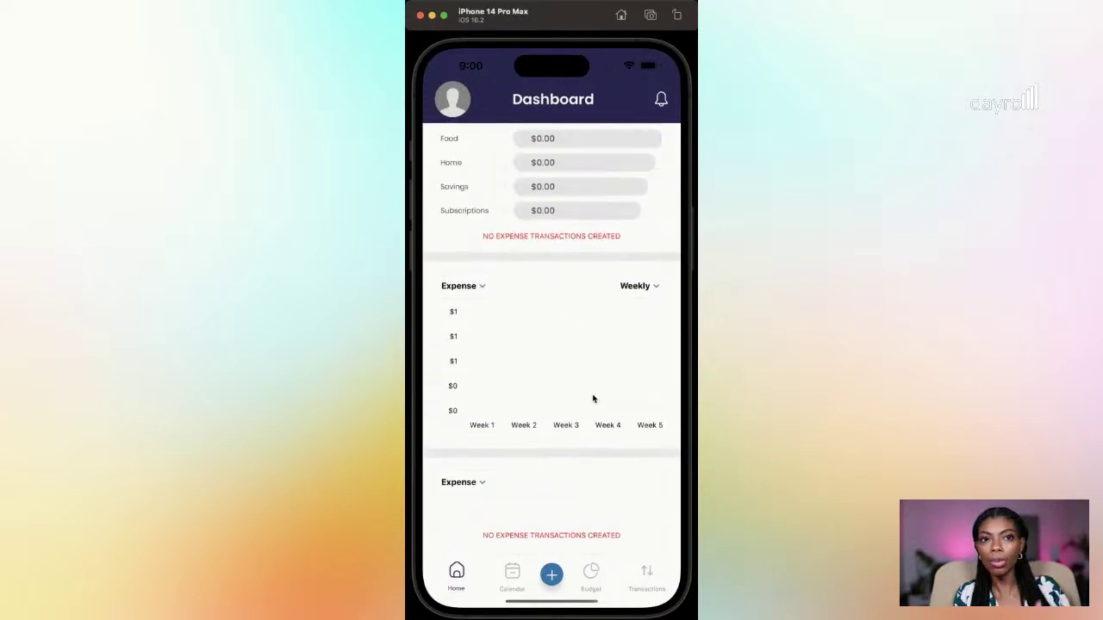
{"action": "left_click_drag", "start_coordinate": [579, 250], "coordinate": [583, 337]}
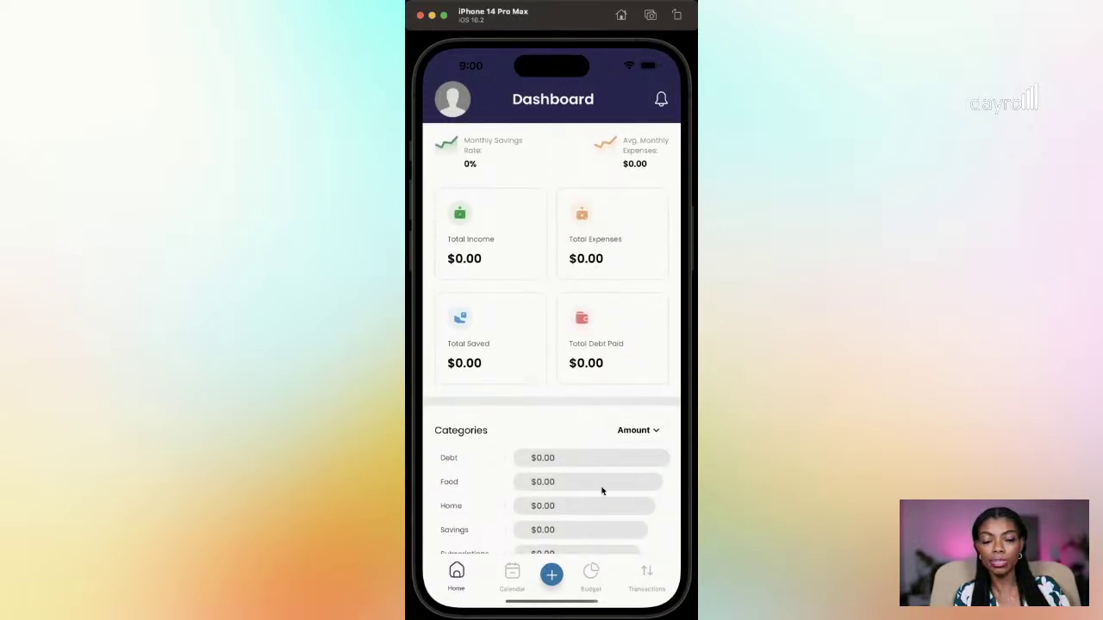
{"action": "left_click", "coordinate": [591, 575]}
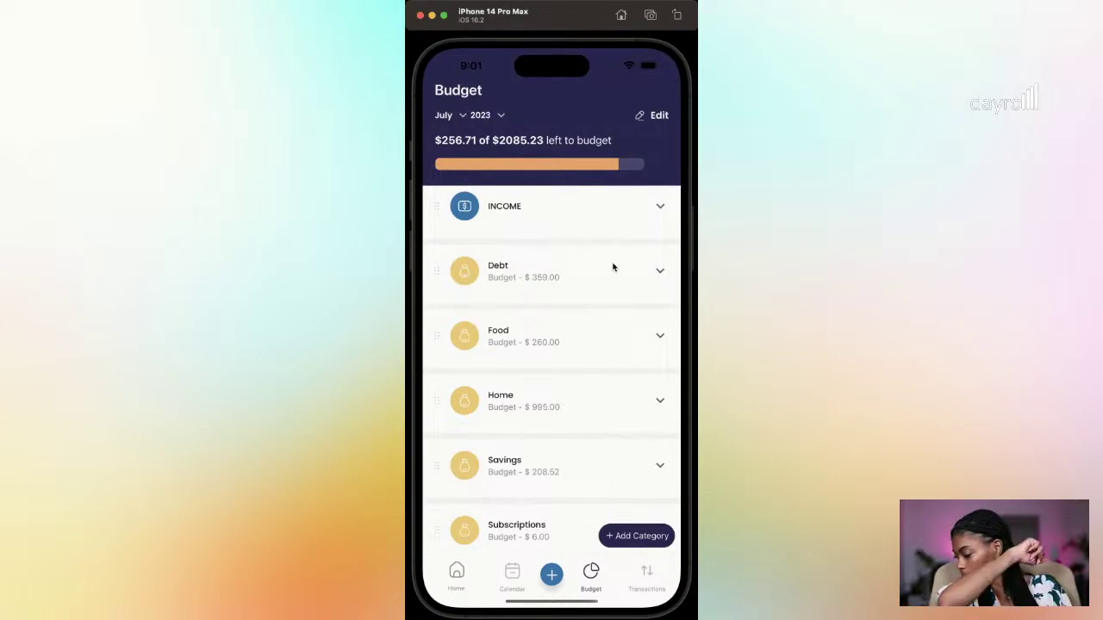
Step: Expand the Income, Debt, Food and Home sections of the July budget
{"action": "left_click", "coordinate": [659, 207]}
{"action": "left_click_drag", "start_coordinate": [643, 313], "coordinate": [632, 264]}
{"action": "left_click", "coordinate": [660, 305]}
{"action": "left_click_drag", "start_coordinate": [591, 419], "coordinate": [605, 301]}
{"action": "left_click", "coordinate": [657, 342]}
{"action": "left_click_drag", "start_coordinate": [635, 364], "coordinate": [645, 265]}
{"action": "left_click", "coordinate": [653, 422]}
{"action": "left_click_drag", "start_coordinate": [640, 432], "coordinate": [603, 467]}
{"action": "left_click_drag", "start_coordinate": [608, 277], "coordinate": [615, 439]}
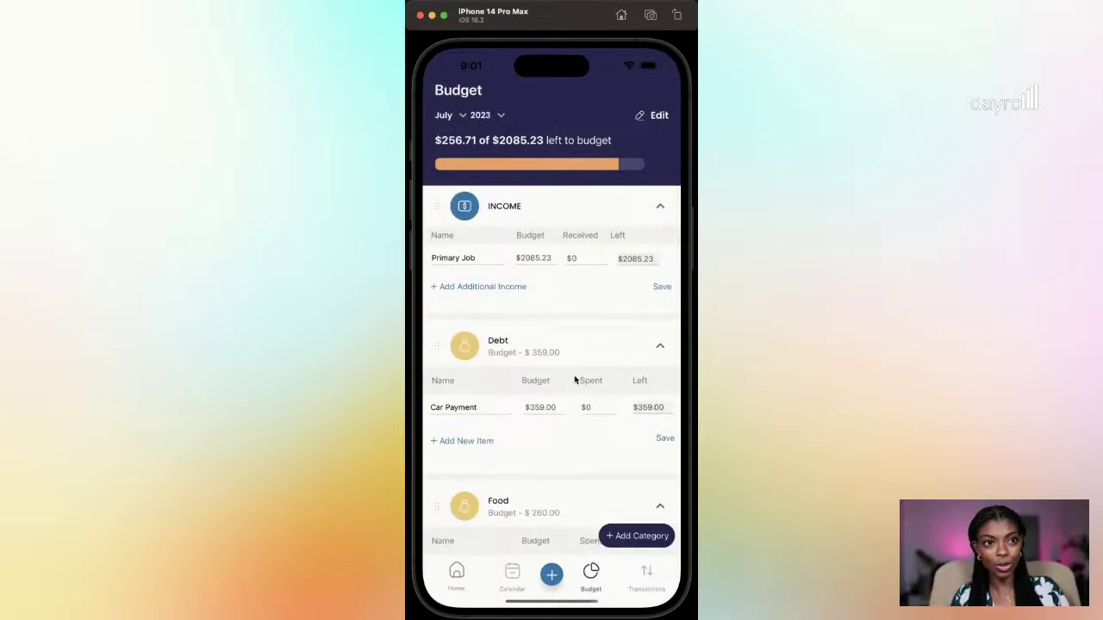
Step: Expand Savings and Subscriptions to show Emergency Fund $208.52 and Apple Pay $6.00
{"action": "scroll", "coordinate": [598, 284], "scroll_direction": "down", "scroll_amount": 10}
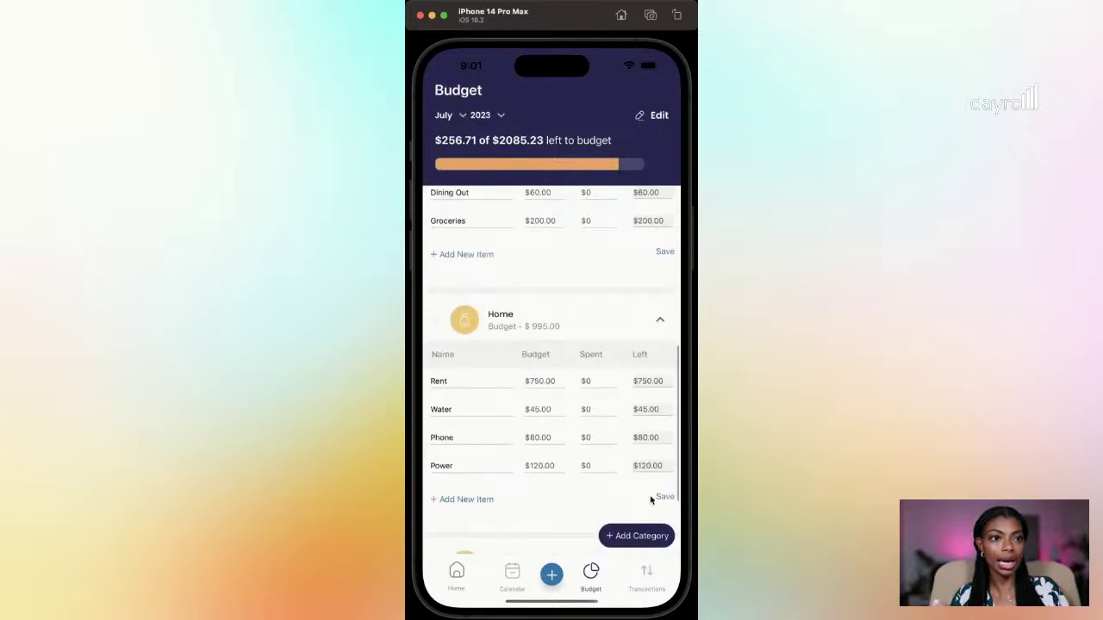
{"action": "left_click", "coordinate": [660, 442]}
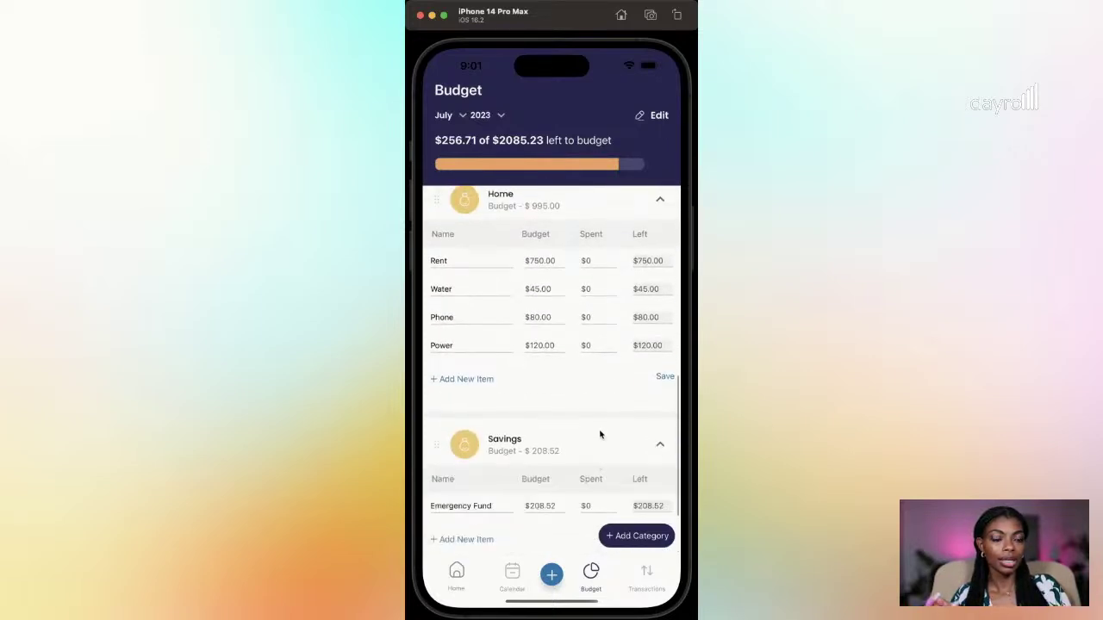
{"action": "scroll", "coordinate": [629, 464], "scroll_direction": "down", "scroll_amount": 2}
{"action": "left_click", "coordinate": [660, 508]}
{"action": "scroll", "coordinate": [584, 345], "scroll_direction": "down", "scroll_amount": 3}
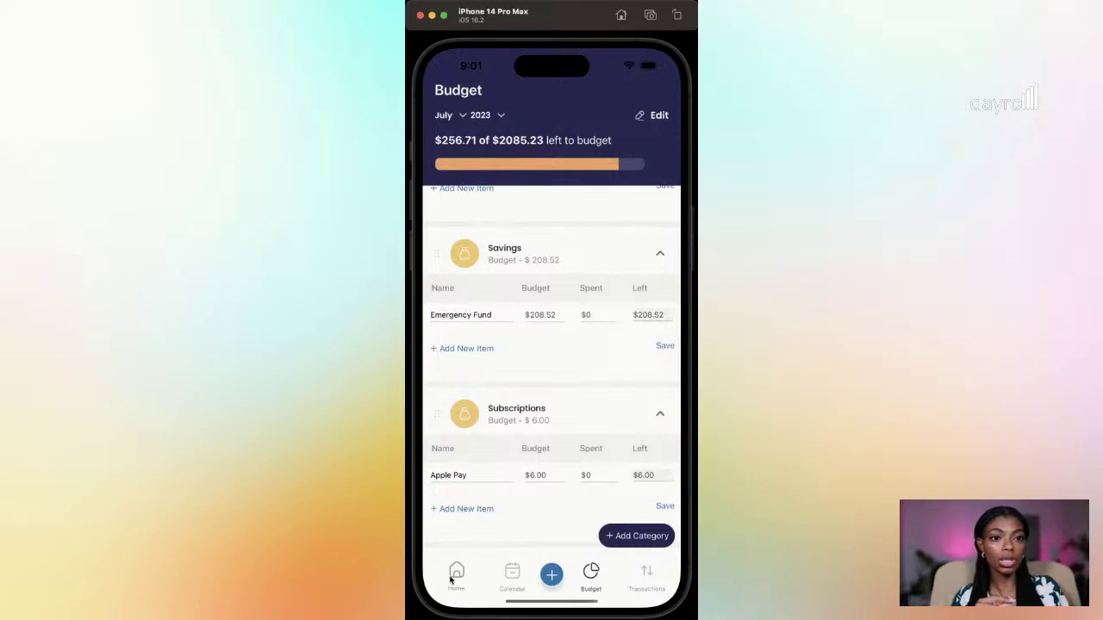
Step: Glance at the Dashboard, then return to the Budget view
{"action": "left_click", "coordinate": [456, 575]}
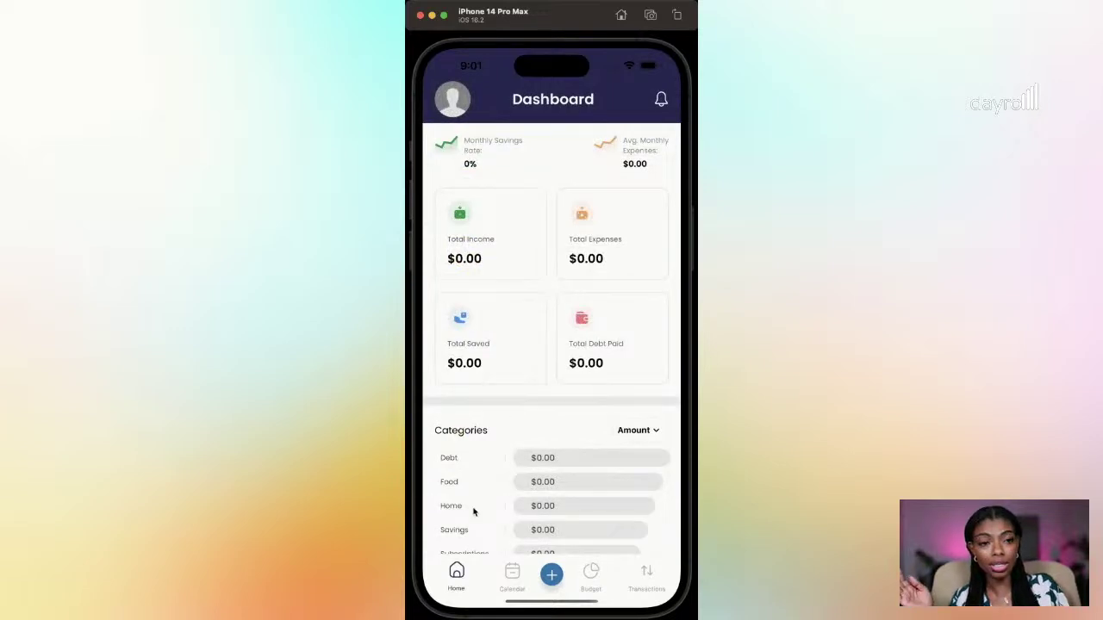
{"action": "left_click_drag", "start_coordinate": [473, 510], "coordinate": [503, 330]}
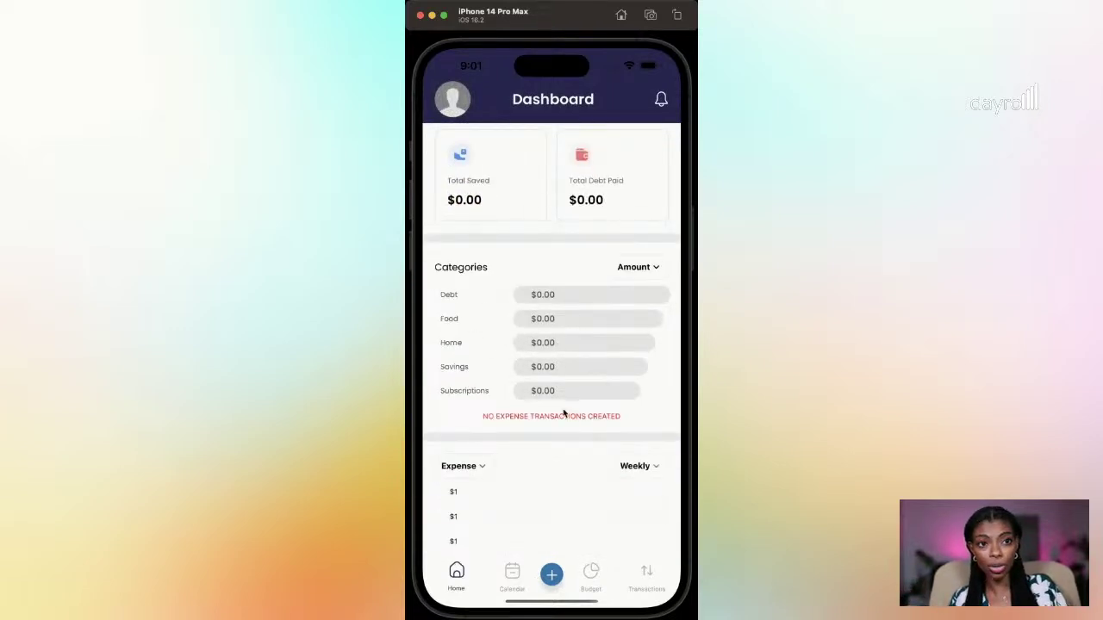
{"action": "left_click", "coordinate": [591, 573]}
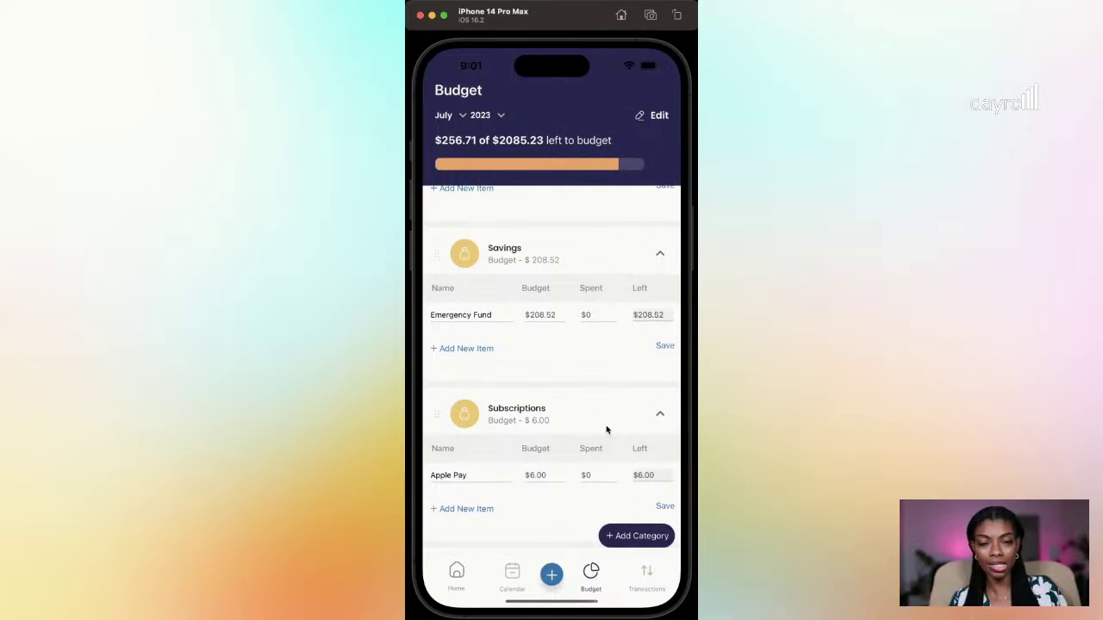
{"action": "scroll", "coordinate": [618, 376], "scroll_direction": "up", "scroll_amount": 5}
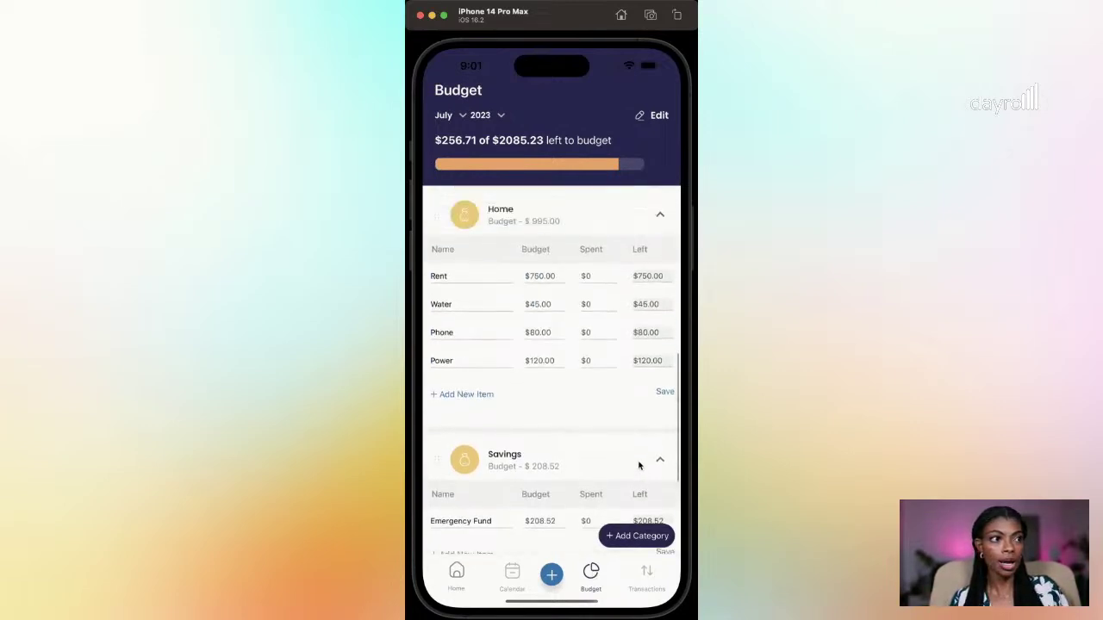
{"action": "scroll", "coordinate": [633, 502], "scroll_direction": "down", "scroll_amount": 5}
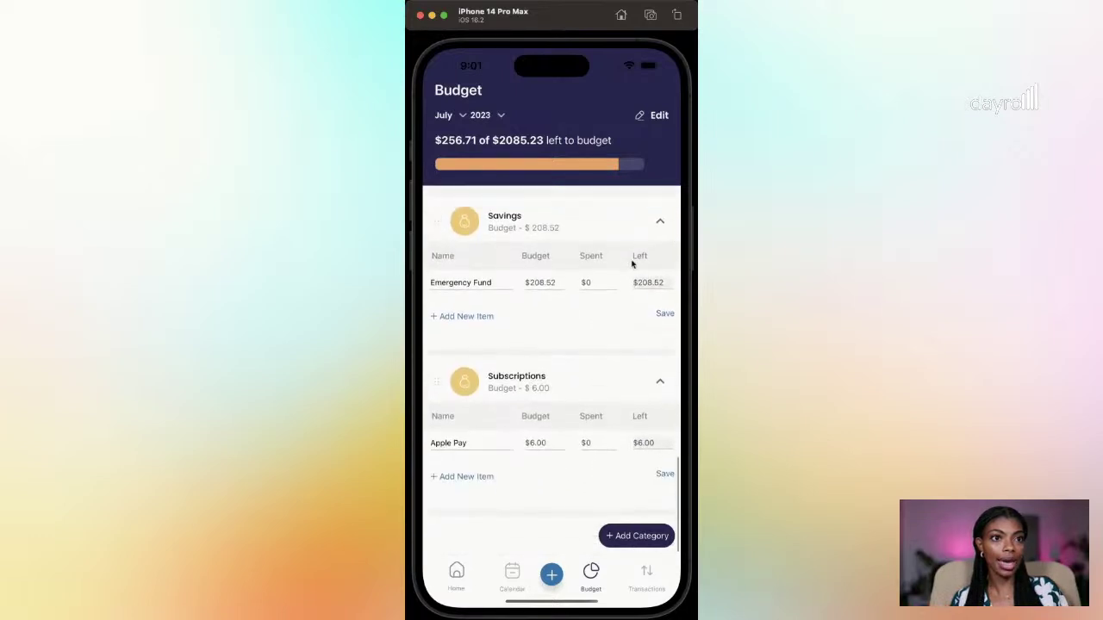
Step: Create a new budget category named Transportation
{"action": "left_click", "coordinate": [637, 536]}
{"action": "left_click", "coordinate": [519, 238]}
{"action": "type", "text": "Transpotat"}
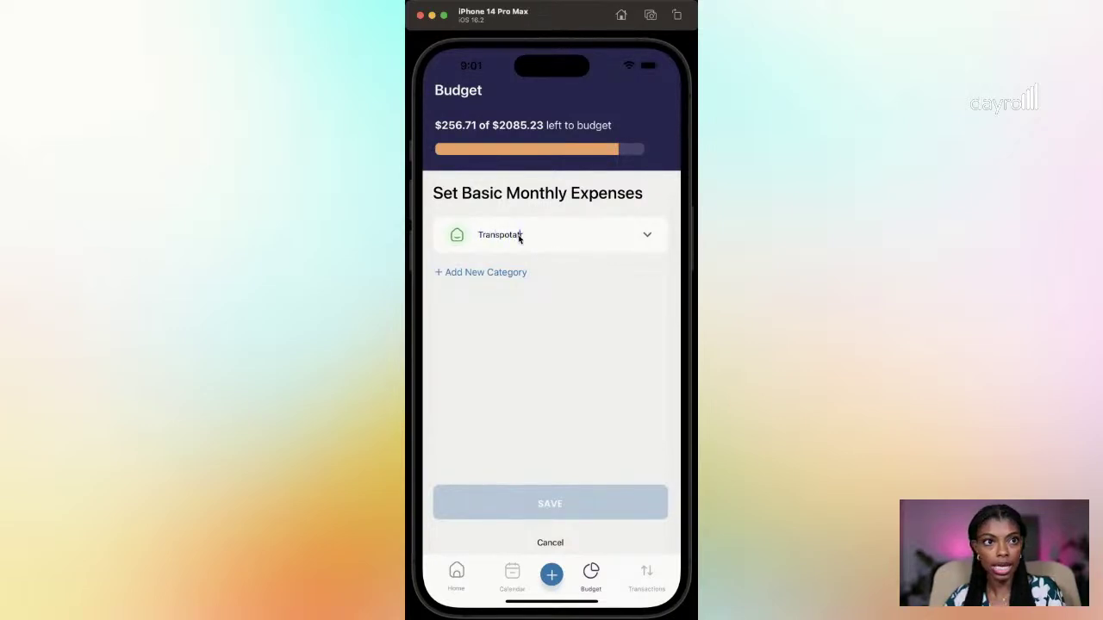
{"action": "key", "text": "BackSpace"}
{"action": "key", "text": "BackSpace"}
{"action": "key", "text": "BackSpace"}
{"action": "key", "text": "BackSpace"}
{"action": "type", "text": "rtation"}
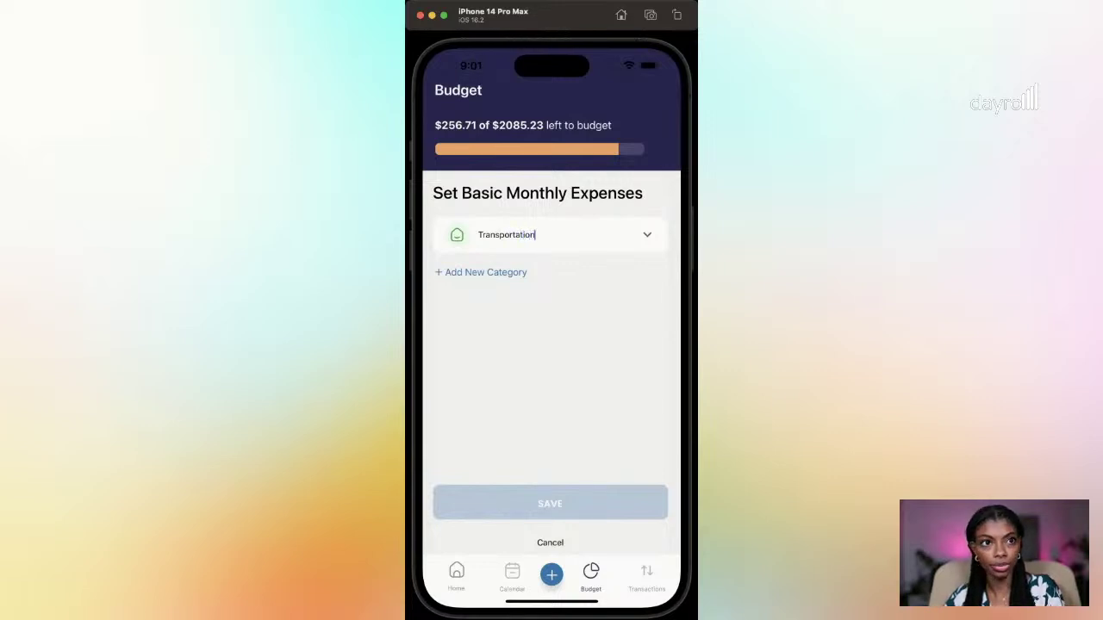
{"action": "left_click", "coordinate": [647, 235]}
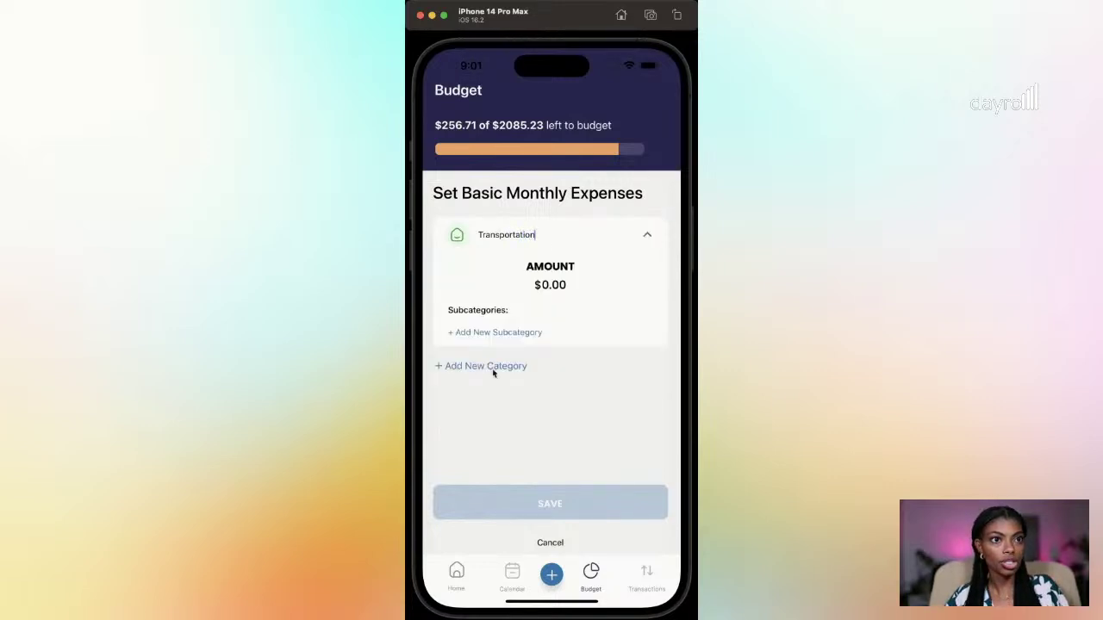
Step: Add a Car Insurance subcategory budgeted at 115.00
{"action": "left_click", "coordinate": [520, 334]}
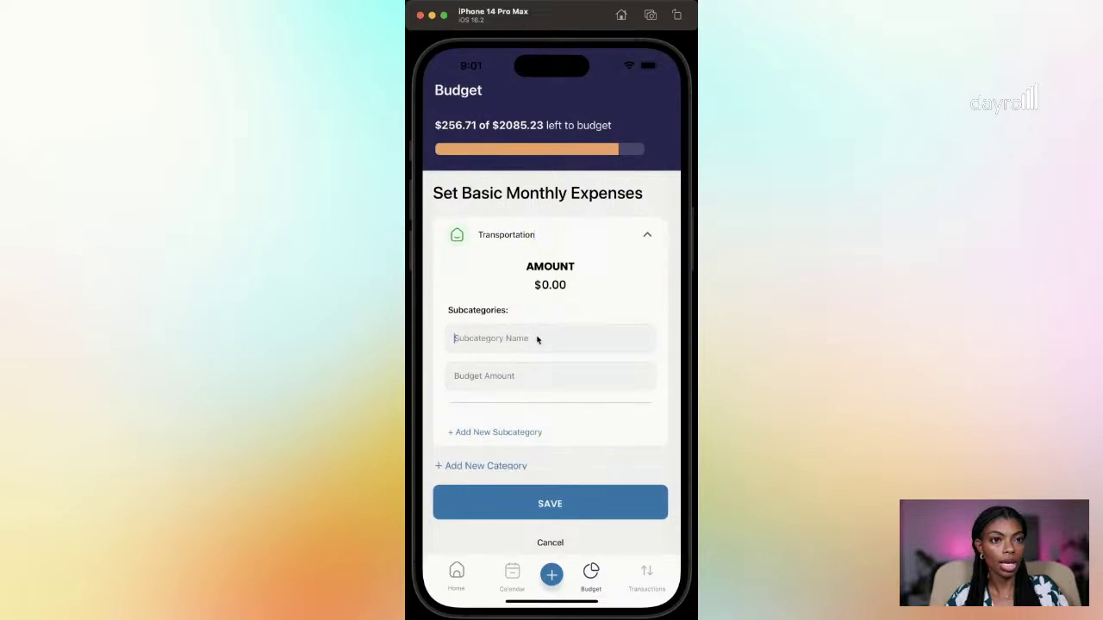
{"action": "type", "text": "Car Insurance"}
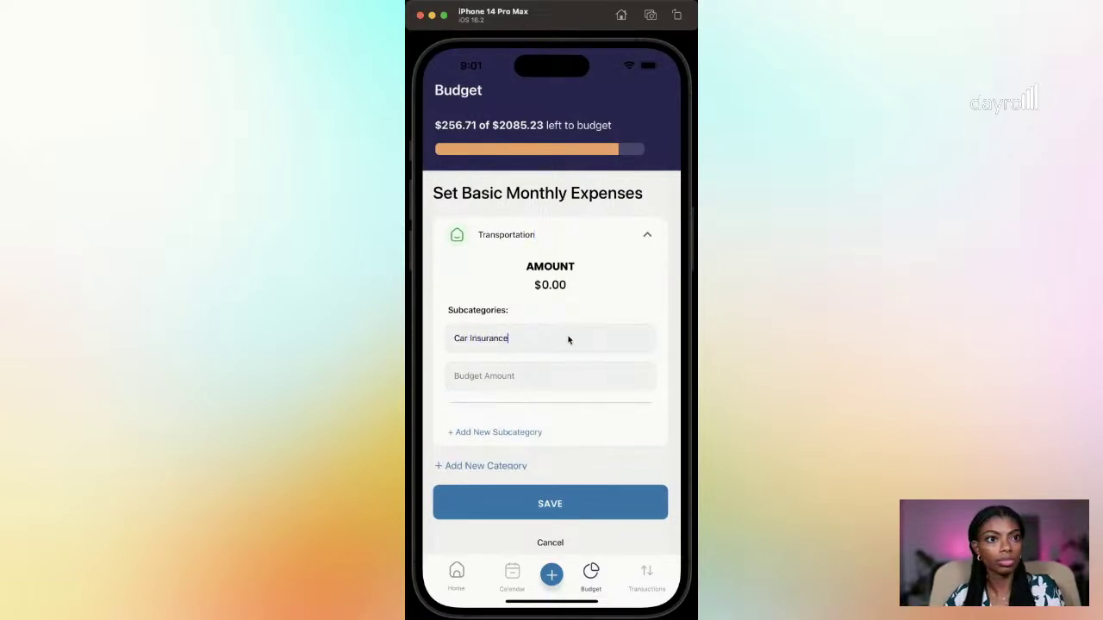
{"action": "key", "text": "Tab"}
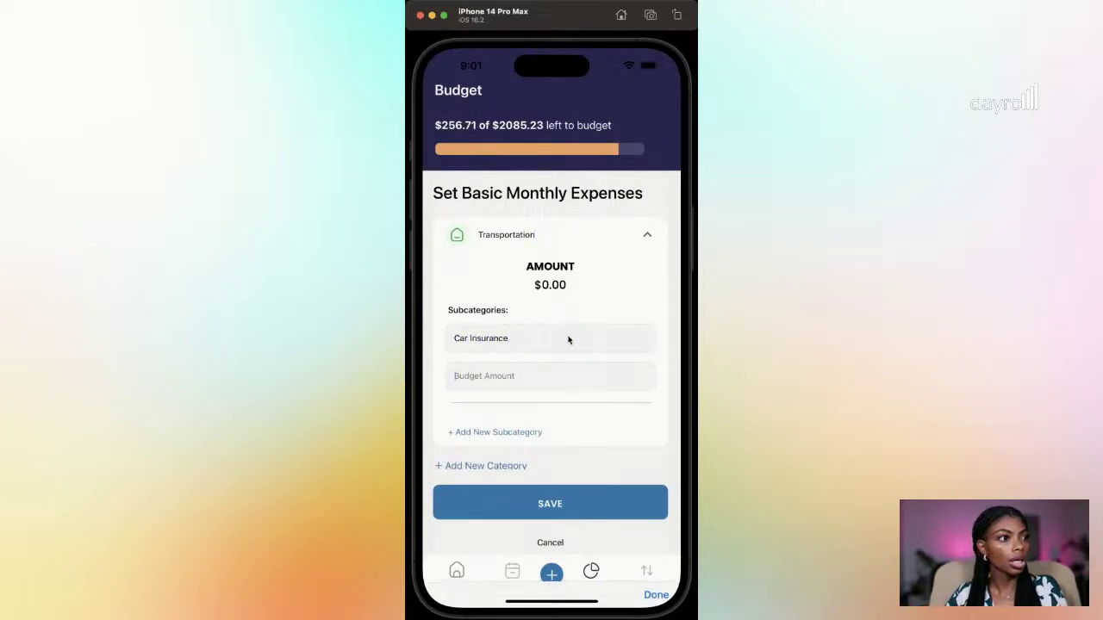
{"action": "type", "text": "115.00"}
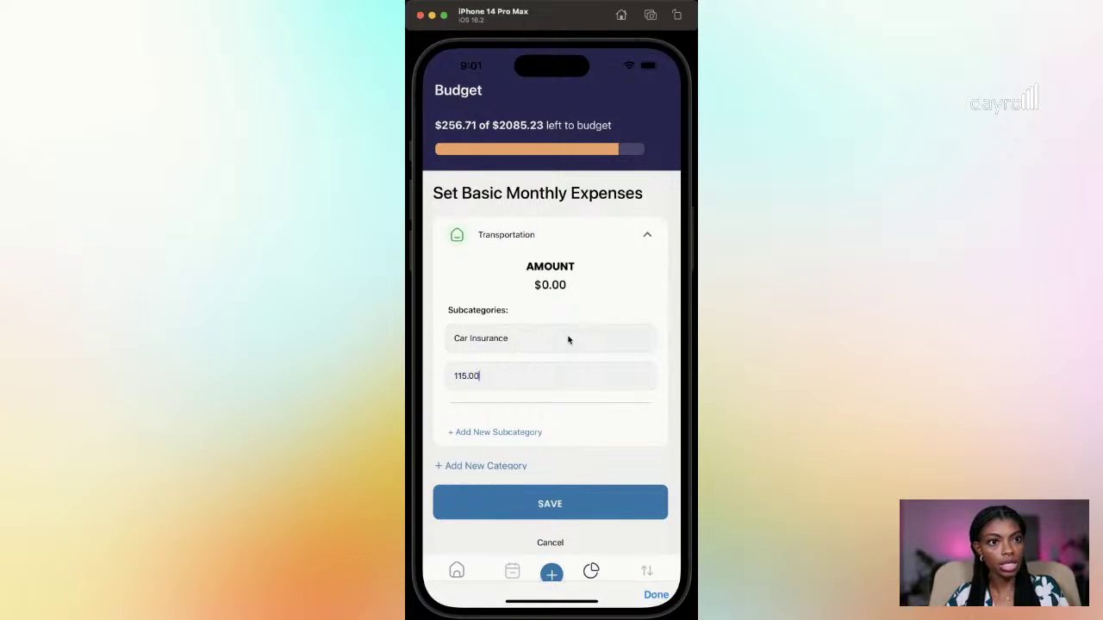
{"action": "left_click", "coordinate": [656, 594]}
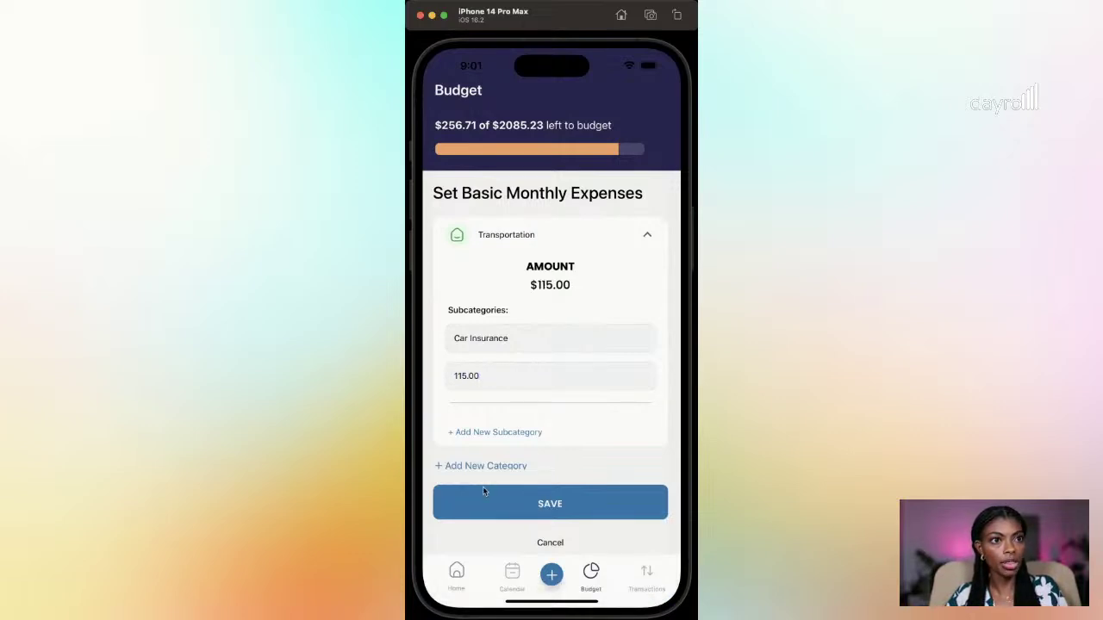
Step: Add a Gas subcategory budgeted at 120, bringing Transportation to $235.00
{"action": "left_click", "coordinate": [465, 432]}
{"action": "scroll", "coordinate": [548, 416], "scroll_direction": "down", "scroll_amount": 2}
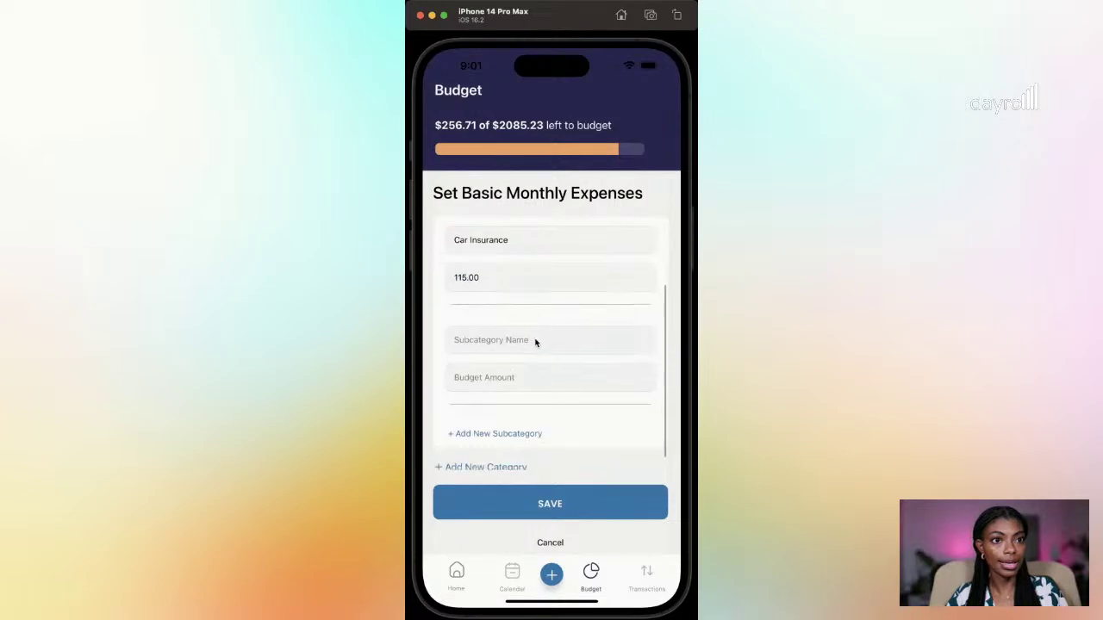
{"action": "left_click", "coordinate": [535, 342]}
{"action": "type", "text": "Gas"}
{"action": "key", "text": "Tab"}
{"action": "type", "text": "1"}
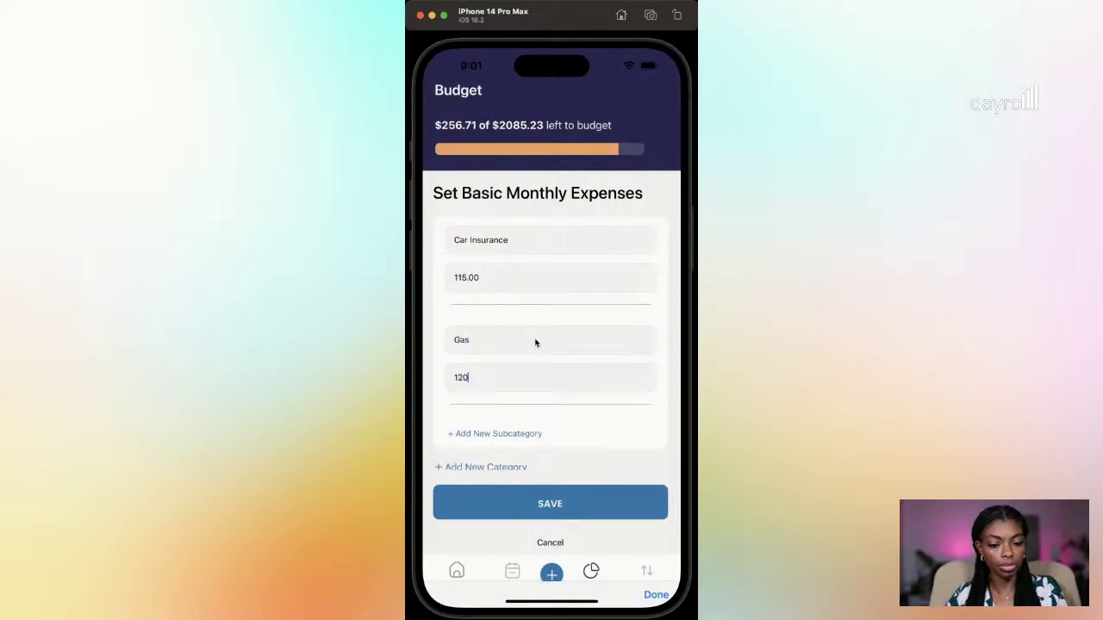
{"action": "key", "text": "BackSpace"}
{"action": "key", "text": "BackSpace"}
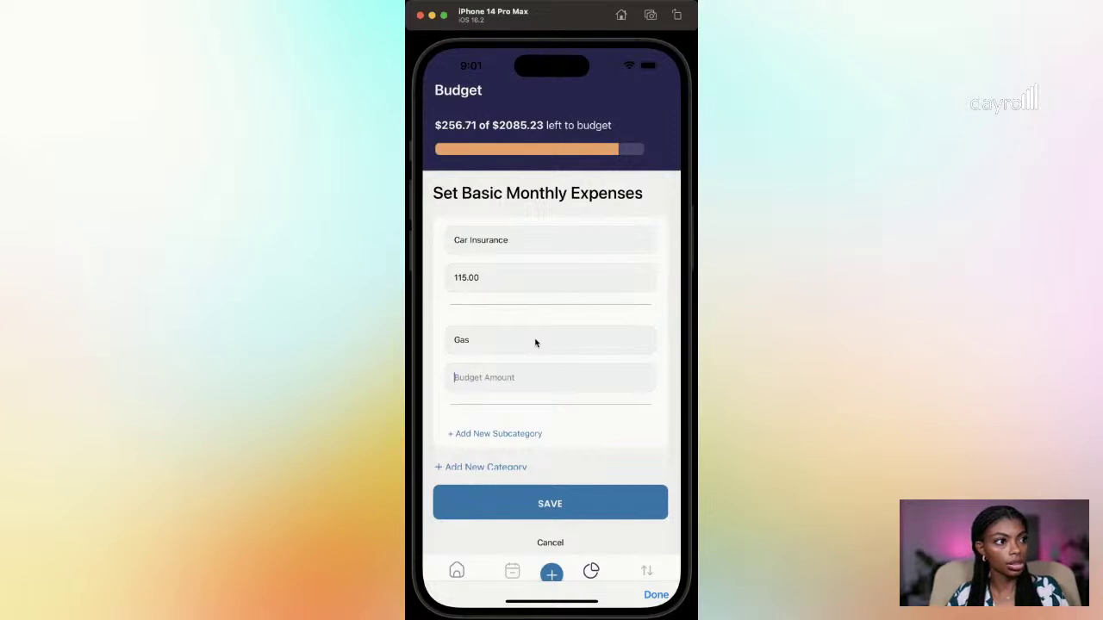
{"action": "type", "text": "120"}
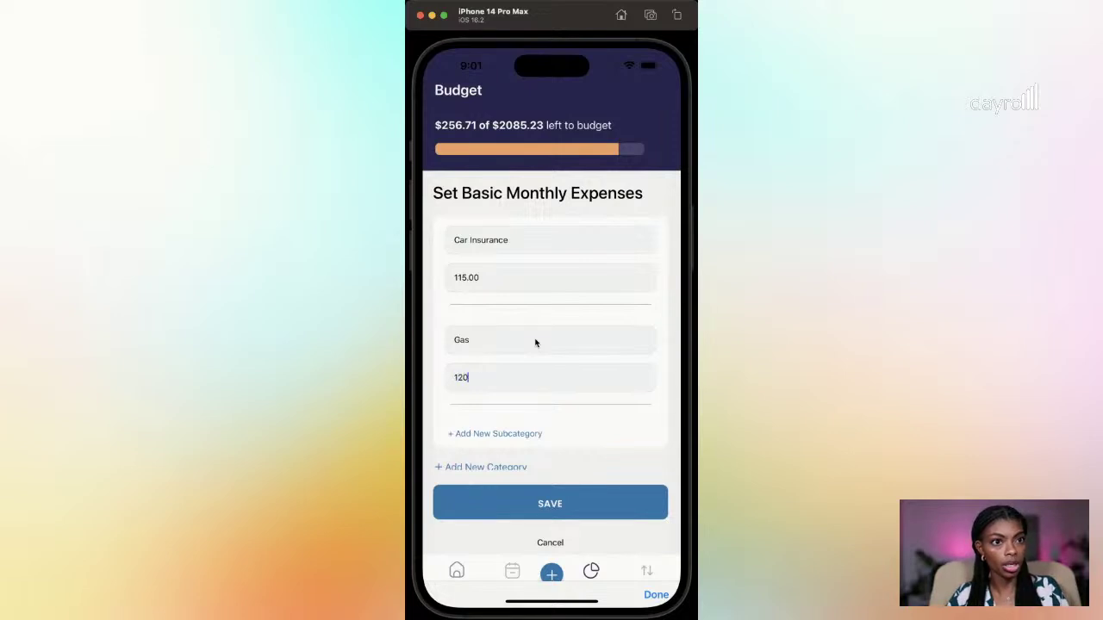
{"action": "left_click", "coordinate": [656, 594]}
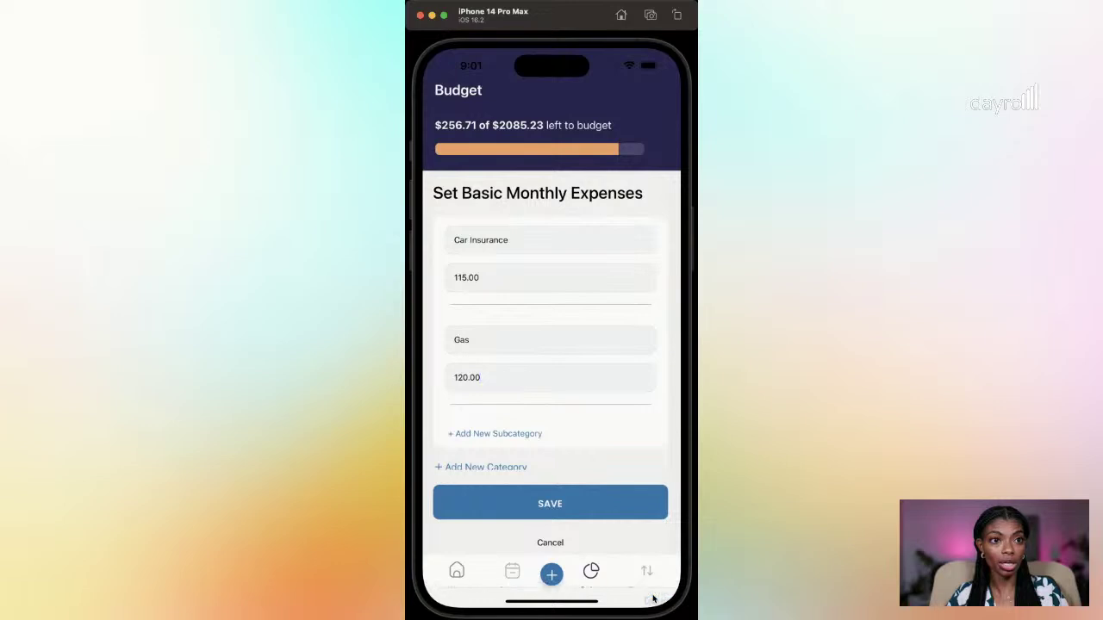
{"action": "left_click_drag", "start_coordinate": [591, 310], "coordinate": [598, 440]}
{"action": "left_click_drag", "start_coordinate": [600, 483], "coordinate": [613, 330]}
Step: Save the Transportation category and scroll the Budget list down to it
{"action": "left_click", "coordinate": [587, 509]}
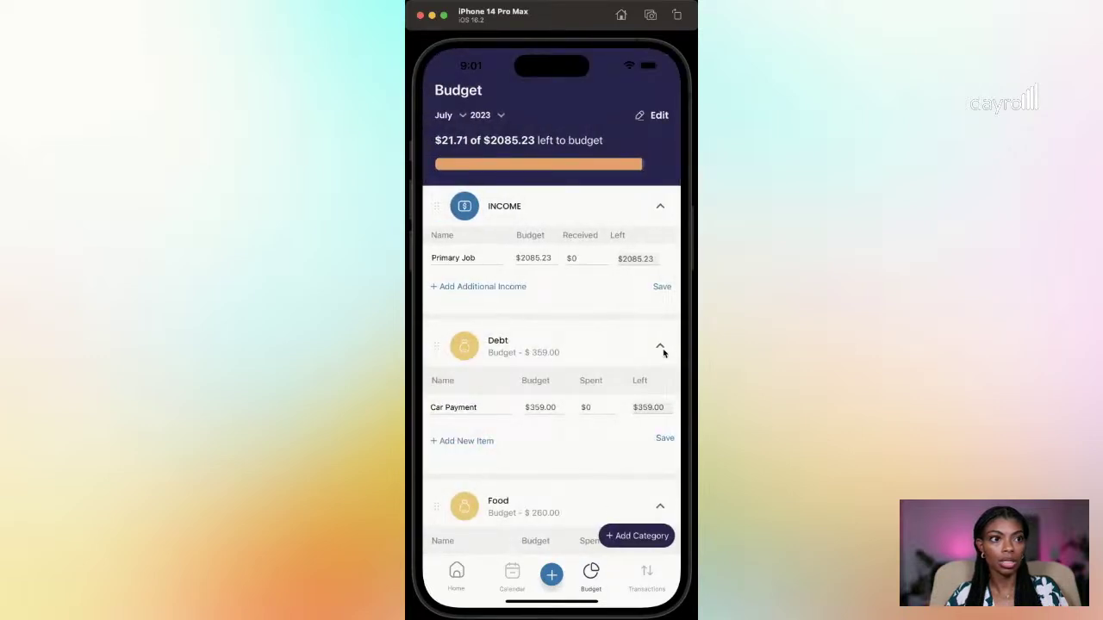
{"action": "left_click_drag", "start_coordinate": [618, 421], "coordinate": [589, 266]}
{"action": "left_click_drag", "start_coordinate": [606, 402], "coordinate": [603, 263]}
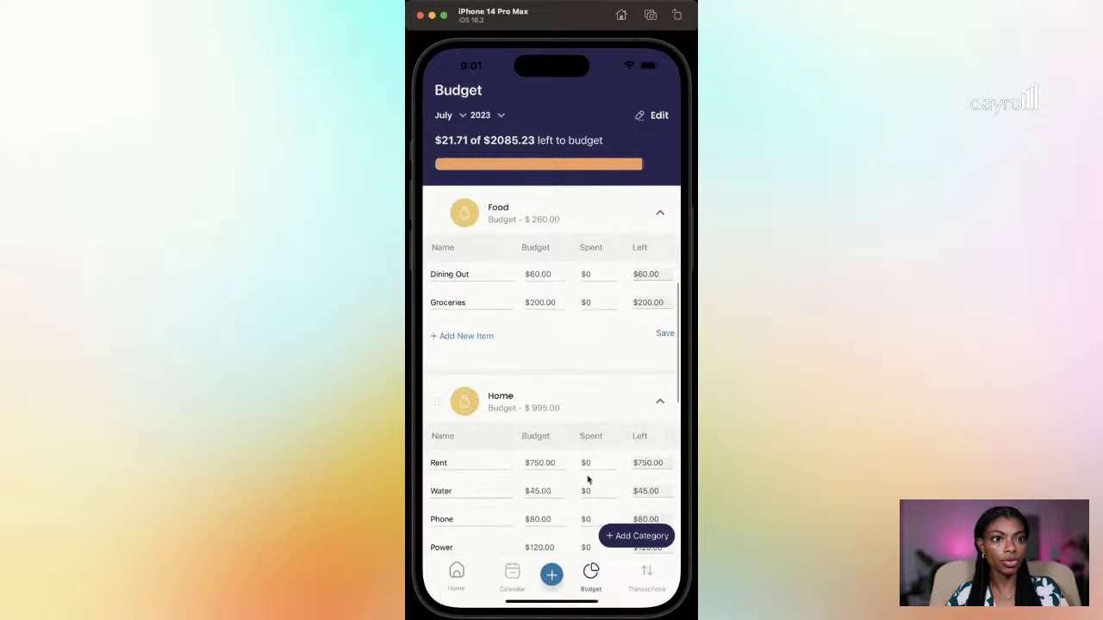
{"action": "left_click_drag", "start_coordinate": [587, 457], "coordinate": [600, 219]}
{"action": "left_click_drag", "start_coordinate": [614, 445], "coordinate": [596, 263]}
{"action": "left_click_drag", "start_coordinate": [583, 375], "coordinate": [591, 335]}
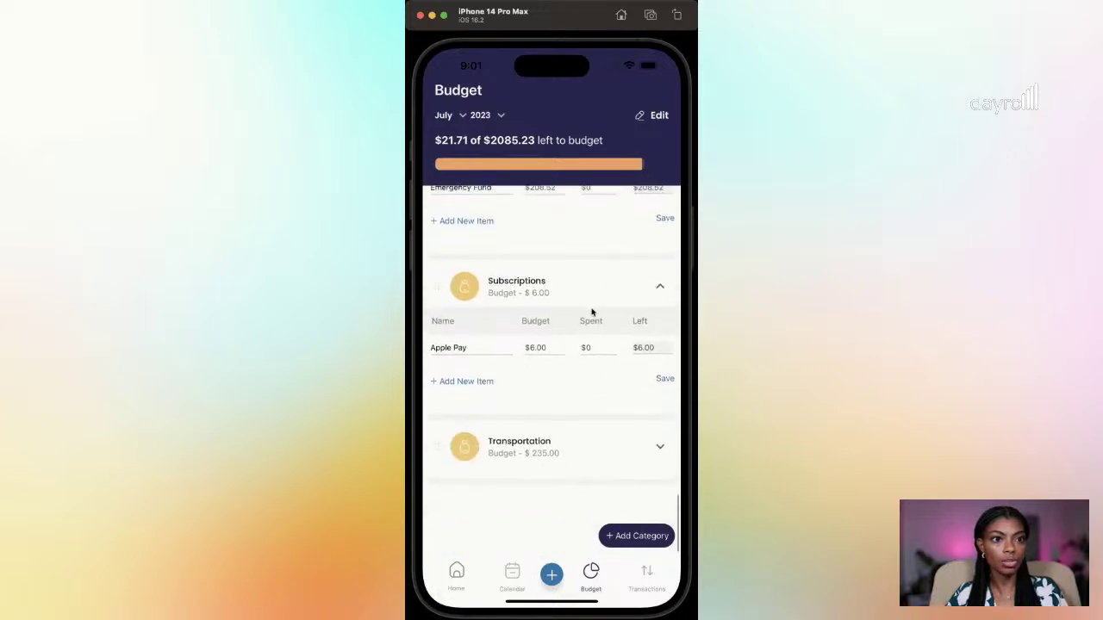
{"action": "left_click_drag", "start_coordinate": [626, 514], "coordinate": [640, 291]}
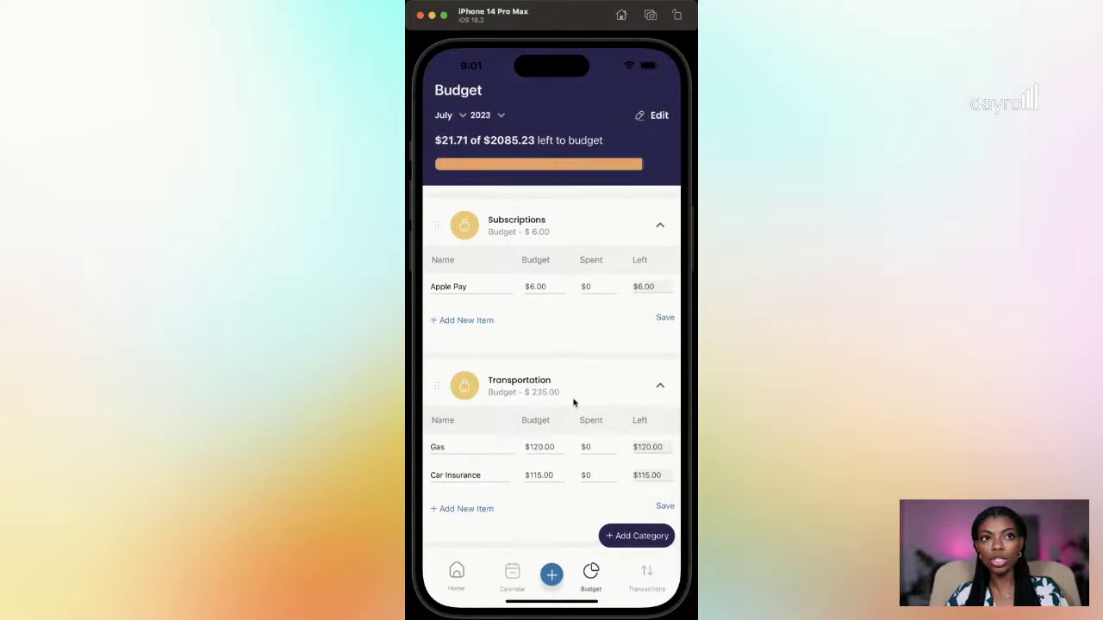
Step: Review Debt, Food and Transportation items in Edit July Budget, then close it
{"action": "left_click", "coordinate": [660, 116]}
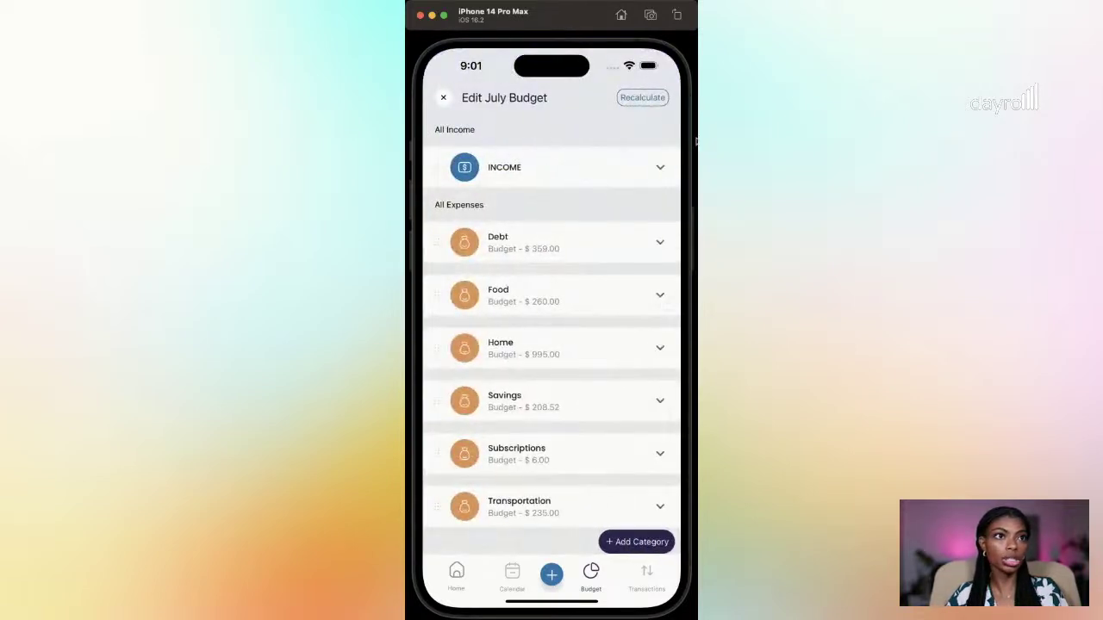
{"action": "left_click", "coordinate": [659, 246]}
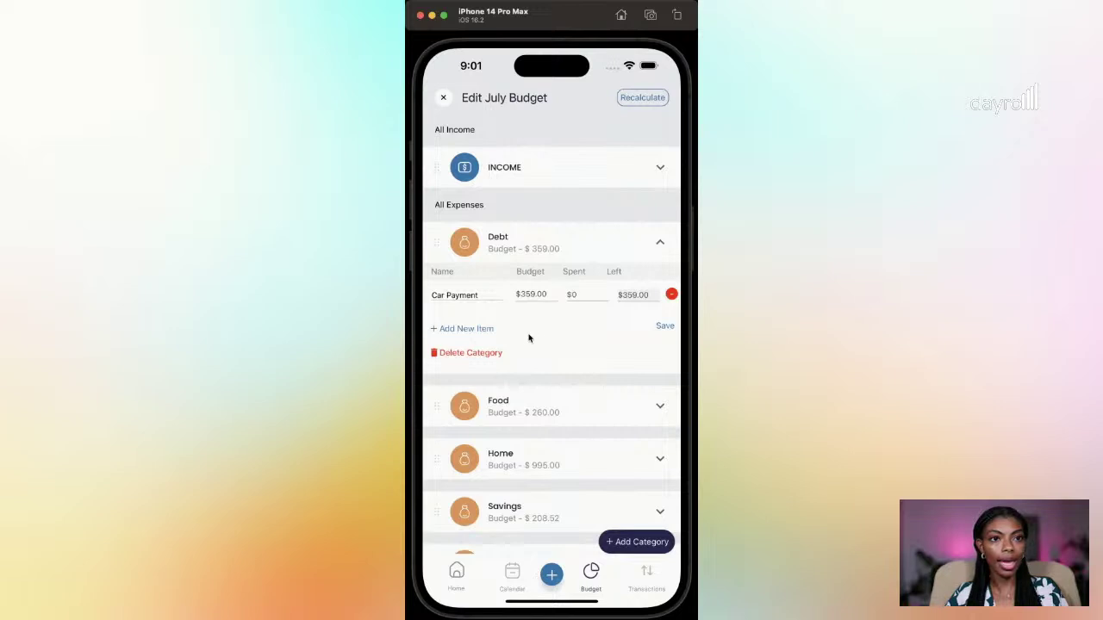
{"action": "left_click", "coordinate": [659, 407]}
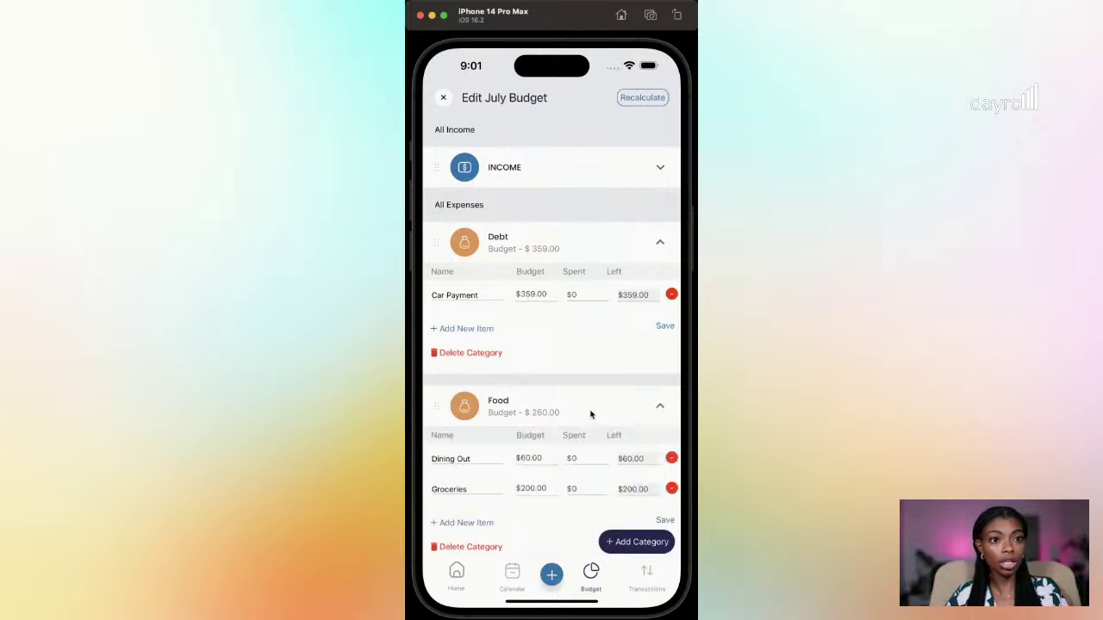
{"action": "left_click", "coordinate": [443, 97]}
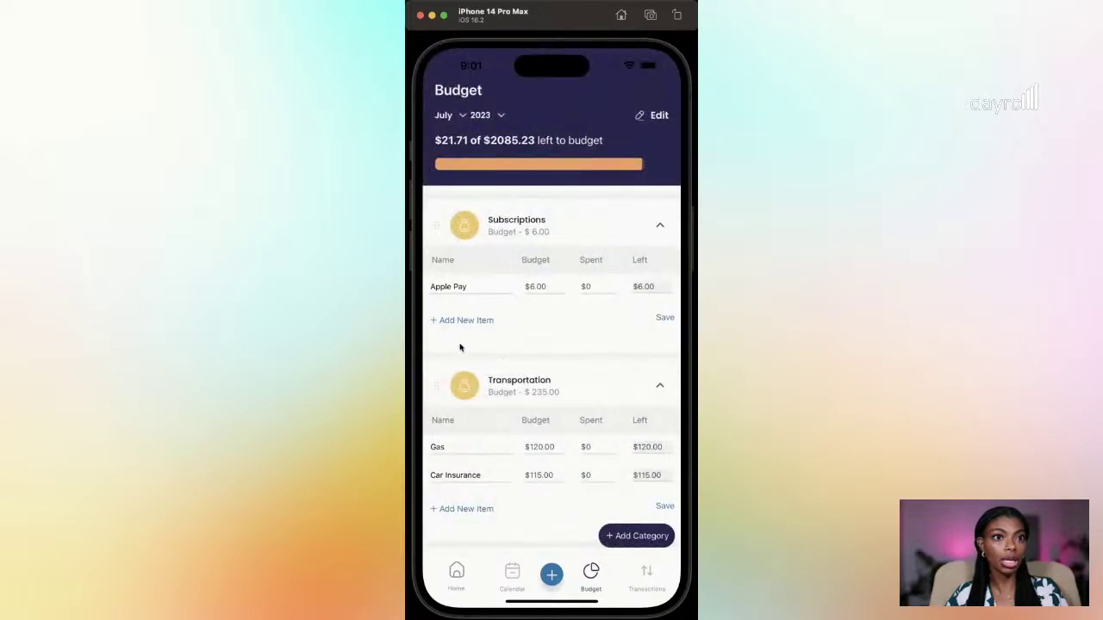
{"action": "left_click_drag", "start_coordinate": [579, 364], "coordinate": [586, 242]}
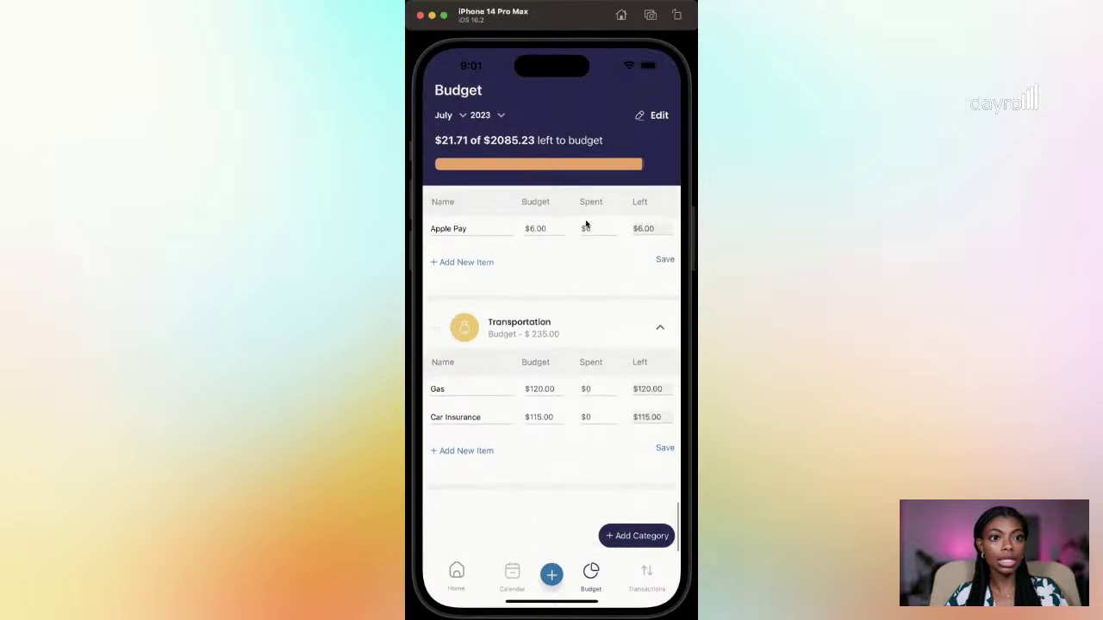
{"action": "left_click", "coordinate": [661, 119]}
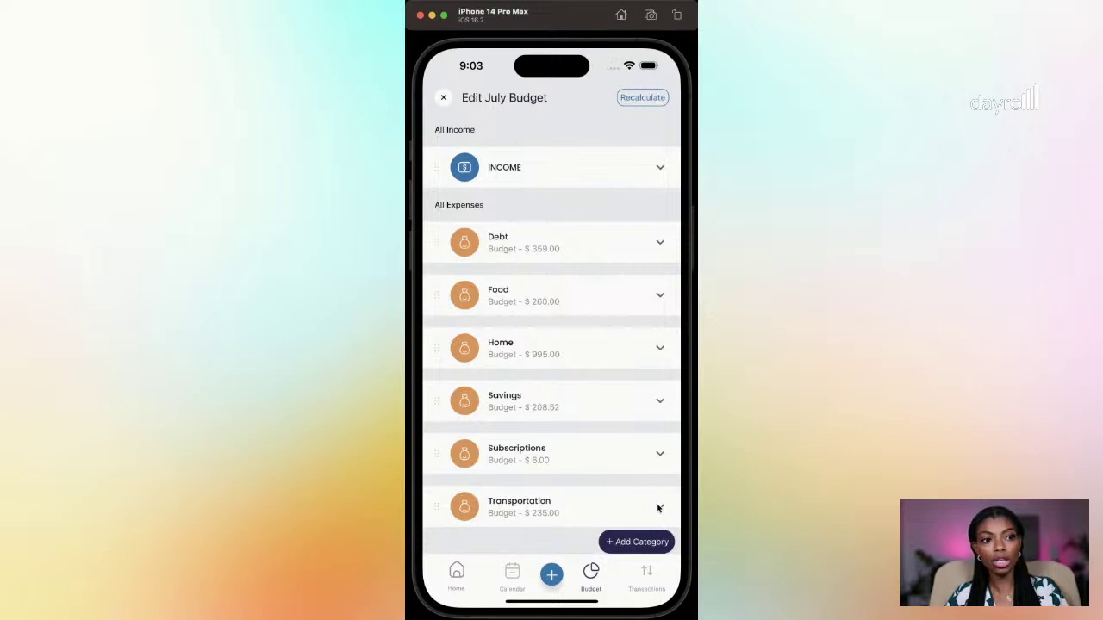
{"action": "left_click", "coordinate": [660, 507]}
{"action": "left_click_drag", "start_coordinate": [556, 501], "coordinate": [615, 313]}
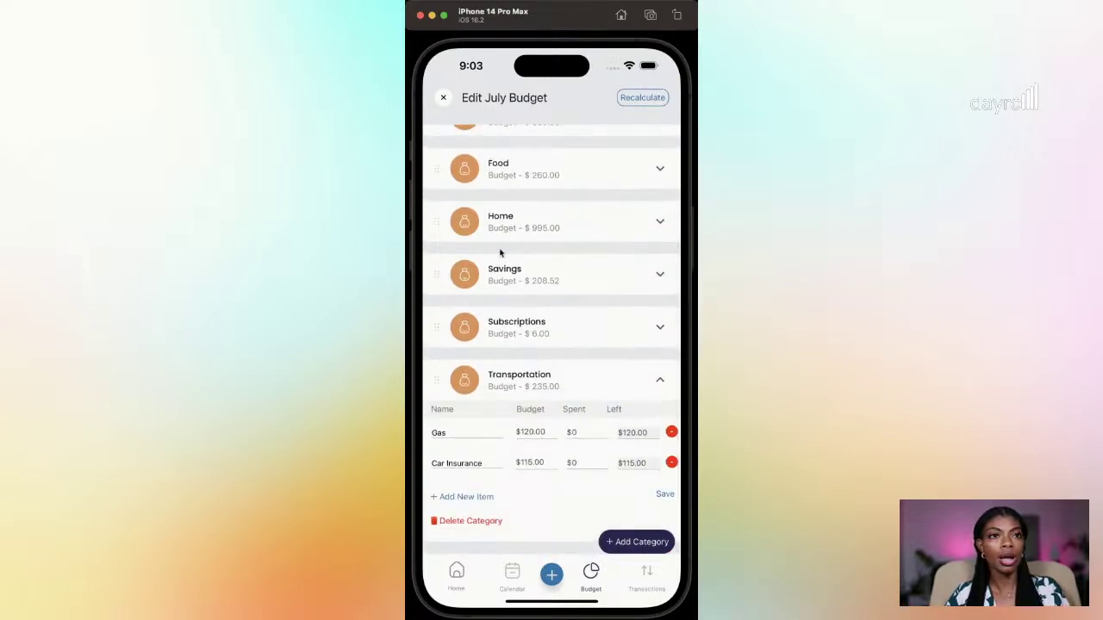
{"action": "left_click", "coordinate": [444, 98]}
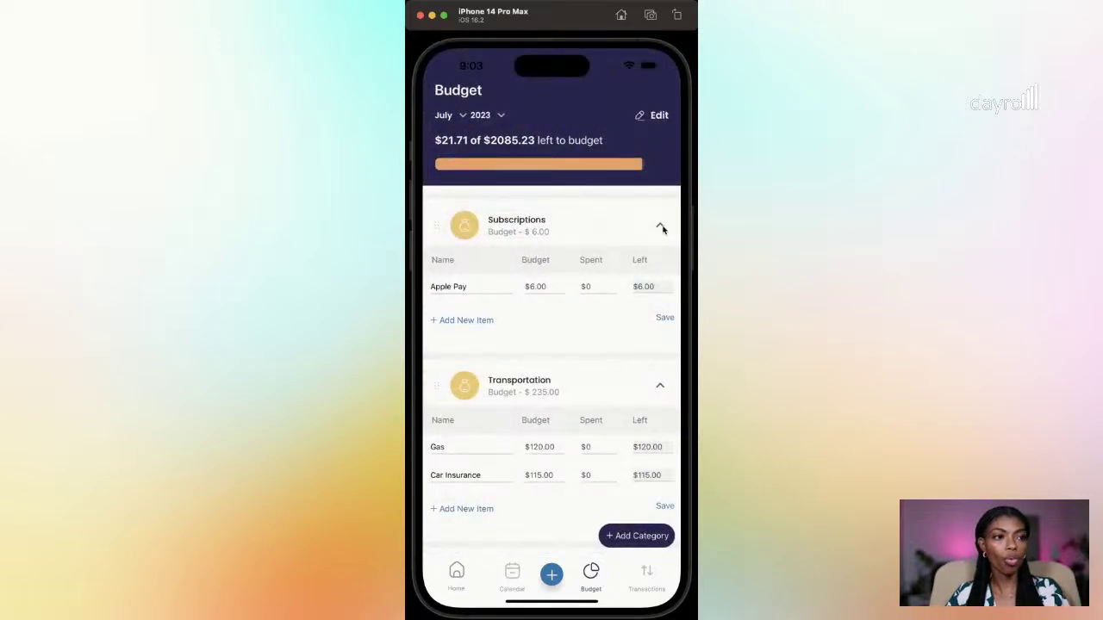
{"action": "left_click", "coordinate": [660, 227]}
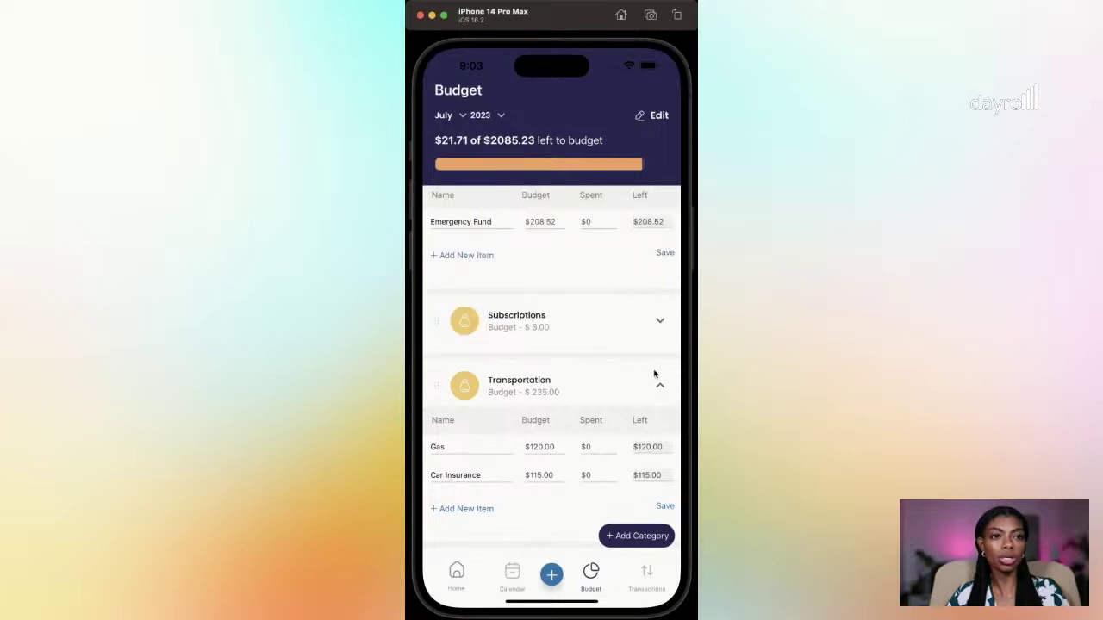
{"action": "left_click", "coordinate": [660, 390]}
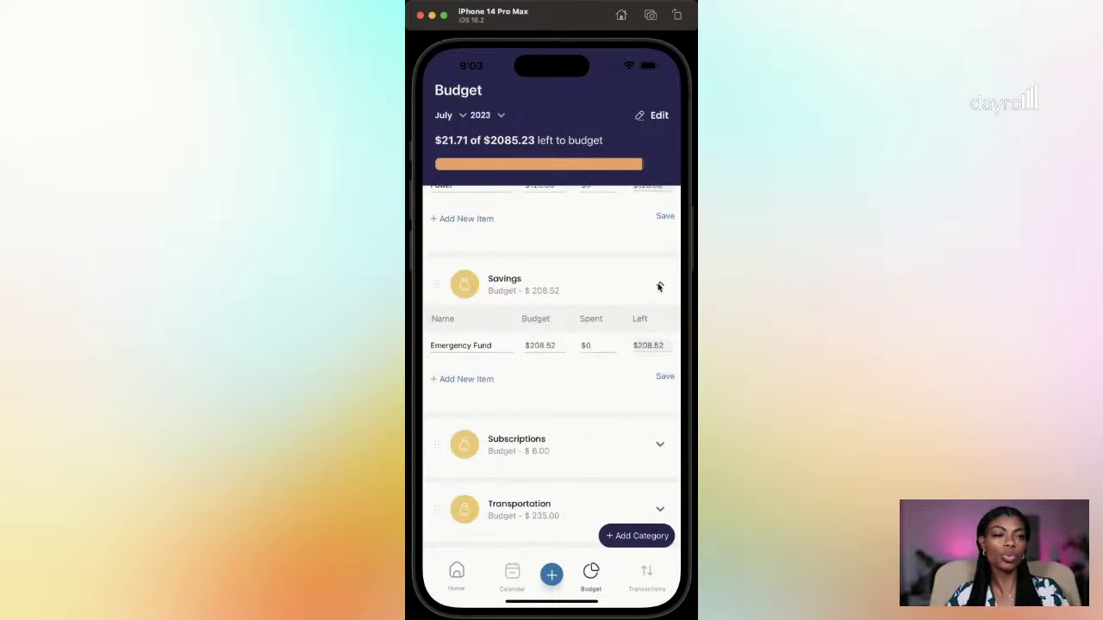
{"action": "left_click", "coordinate": [659, 287]}
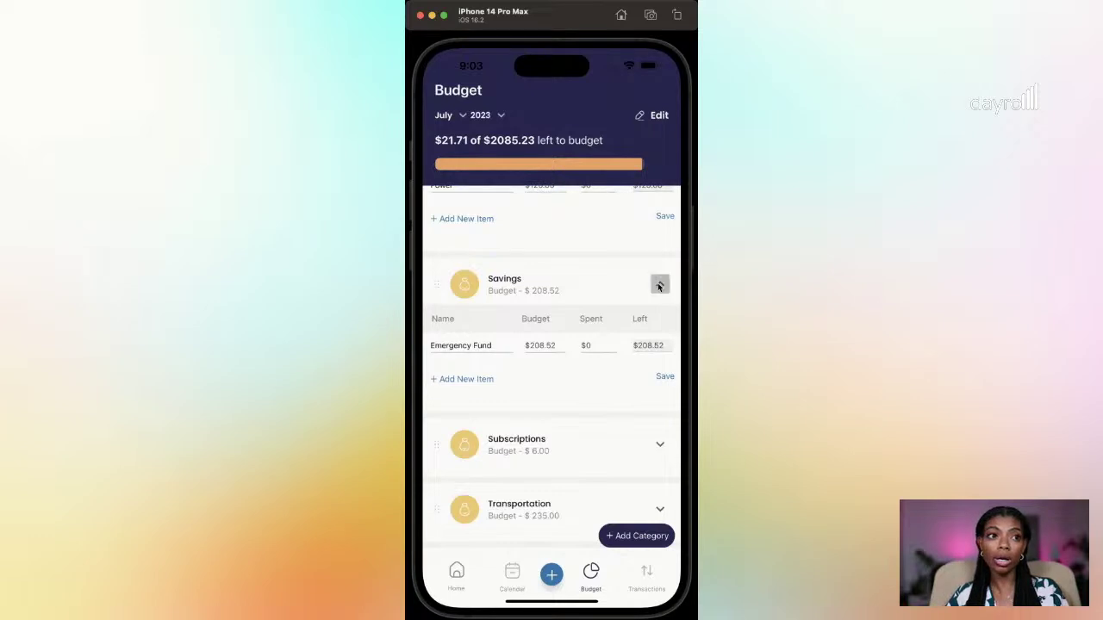
{"action": "scroll", "coordinate": [579, 429], "scroll_direction": "up", "scroll_amount": 2}
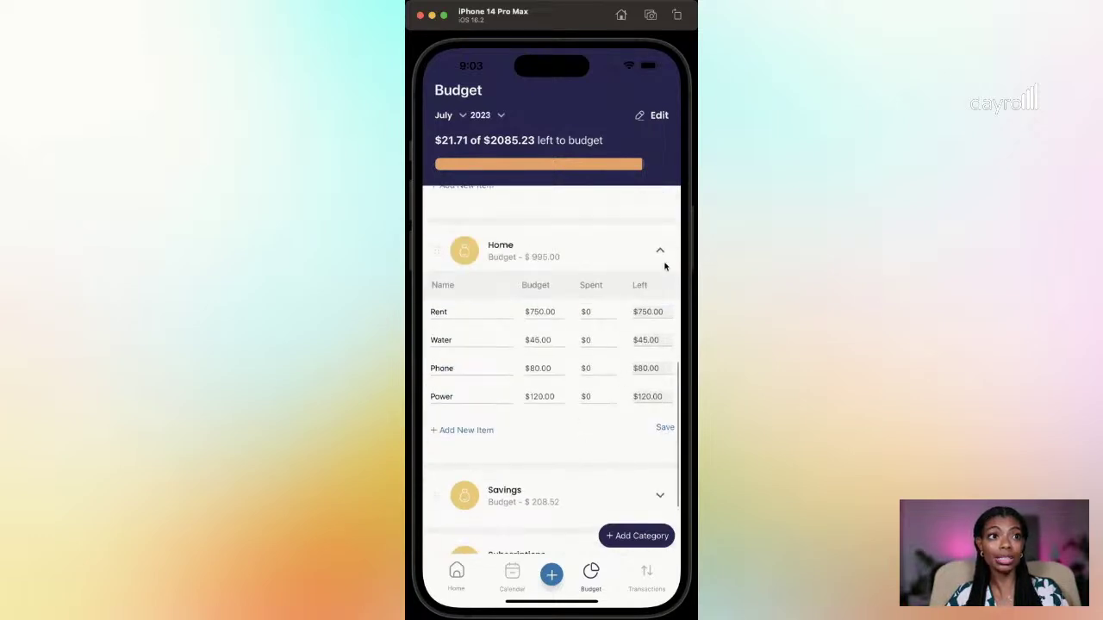
{"action": "scroll", "coordinate": [647, 408], "scroll_direction": "down", "scroll_amount": 3}
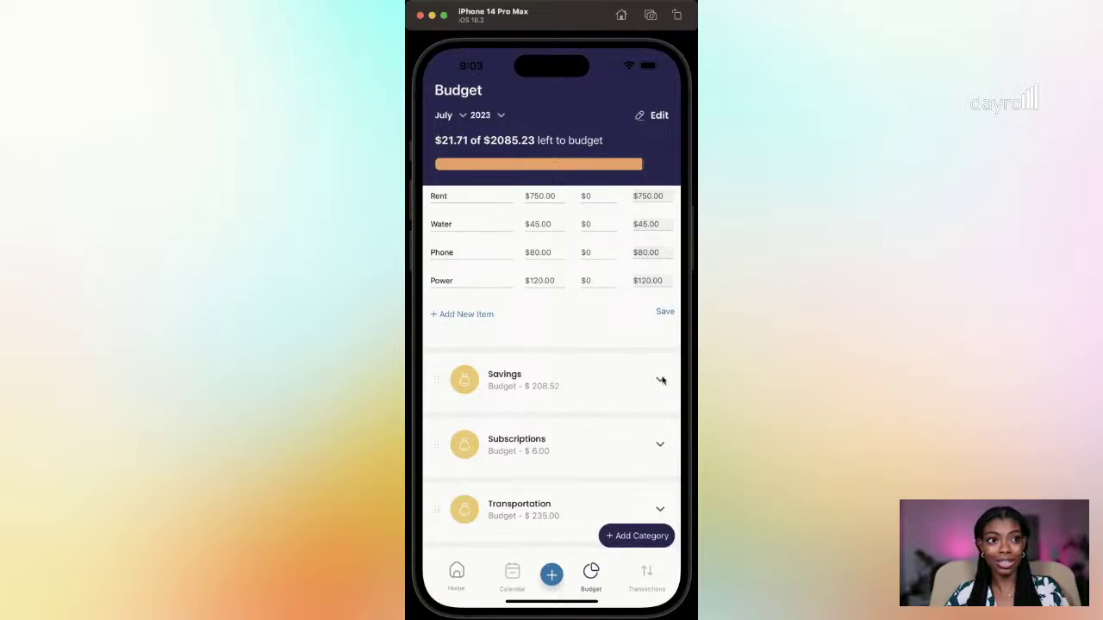
{"action": "left_click", "coordinate": [660, 379]}
{"action": "scroll", "coordinate": [603, 362], "scroll_direction": "down", "scroll_amount": 2}
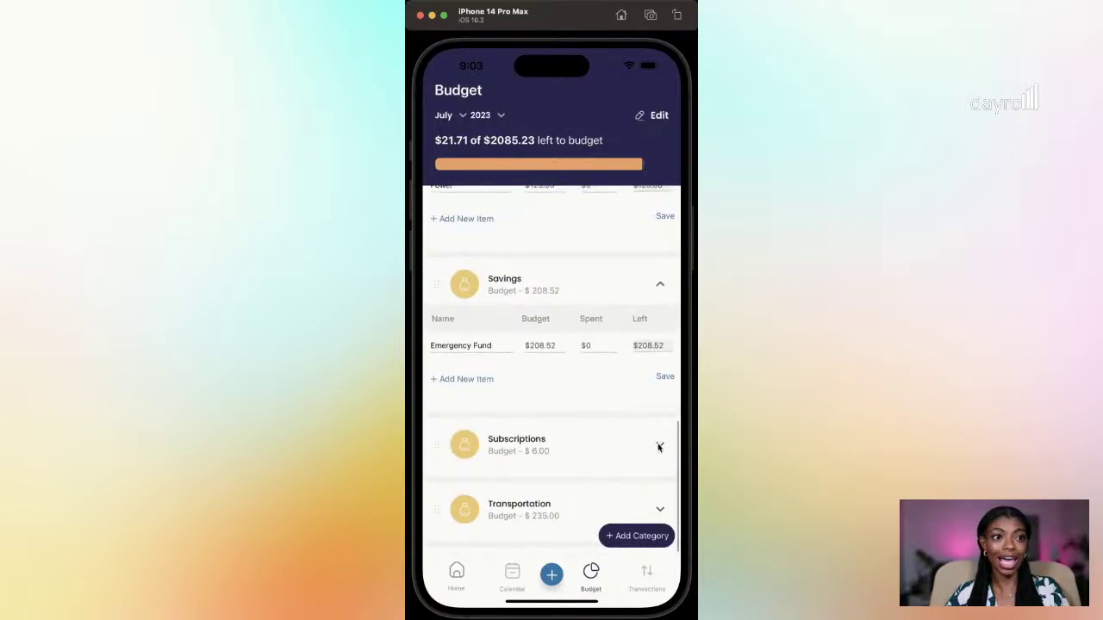
{"action": "left_click", "coordinate": [659, 447]}
{"action": "scroll", "coordinate": [659, 446], "scroll_direction": "down", "scroll_amount": 2}
{"action": "left_click", "coordinate": [660, 512]}
{"action": "scroll", "coordinate": [594, 387], "scroll_direction": "down", "scroll_amount": 2}
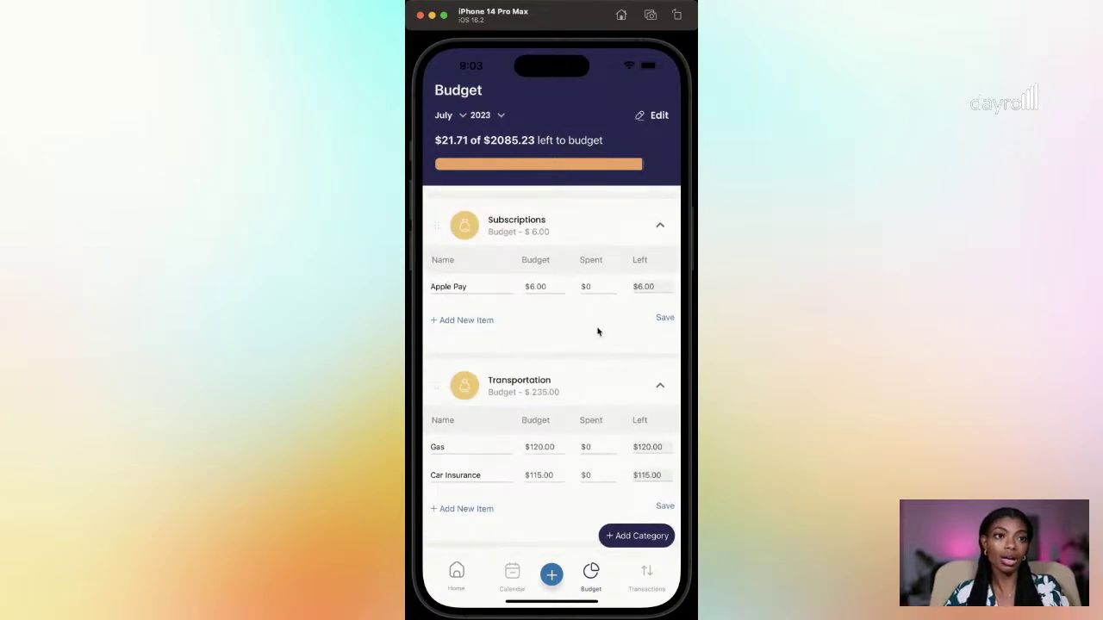
{"action": "left_click_drag", "start_coordinate": [598, 335], "coordinate": [615, 514]}
{"action": "left_click_drag", "start_coordinate": [613, 339], "coordinate": [612, 446]}
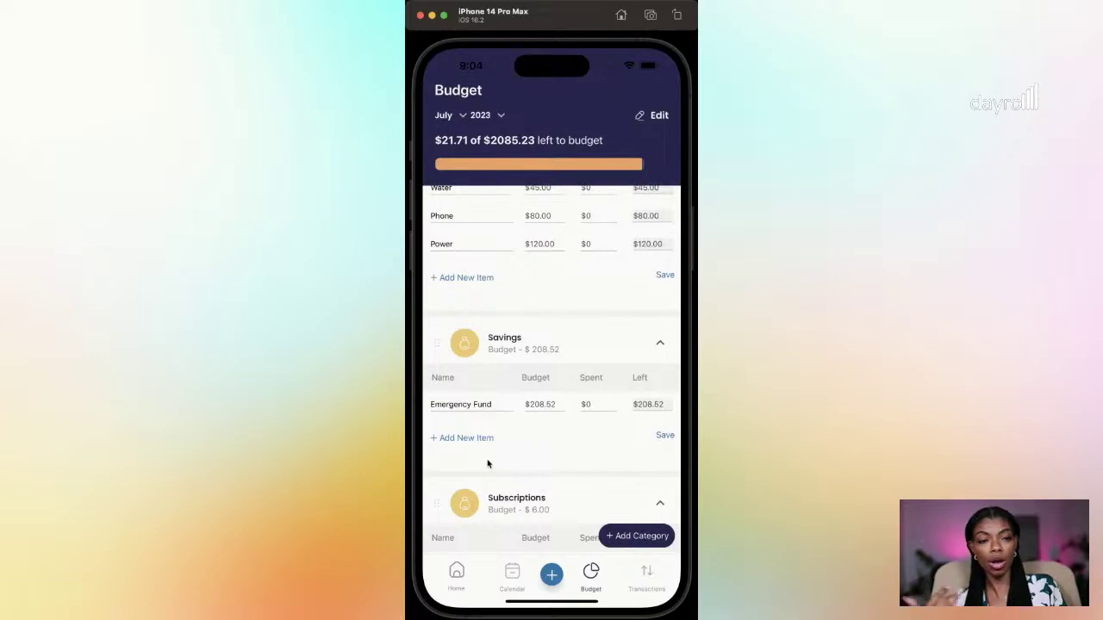
{"action": "scroll", "coordinate": [560, 426], "scroll_direction": "up", "scroll_amount": 2}
{"action": "left_click_drag", "start_coordinate": [576, 369], "coordinate": [561, 263]}
{"action": "left_click_drag", "start_coordinate": [572, 384], "coordinate": [572, 283]}
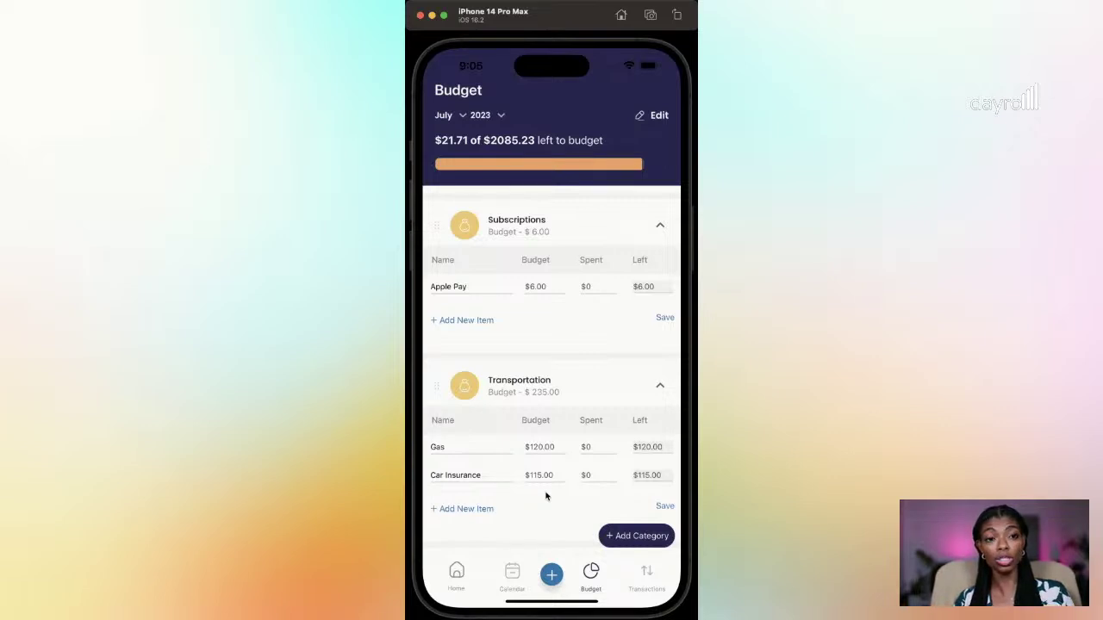
Step: Scroll the July budget back up to show Food's Groceries ($200.00) and Dining Out ($60.00) lines
{"action": "scroll", "coordinate": [545, 496], "scroll_direction": "down", "scroll_amount": 2}
{"action": "scroll", "coordinate": [569, 345], "scroll_direction": "up", "scroll_amount": 5}
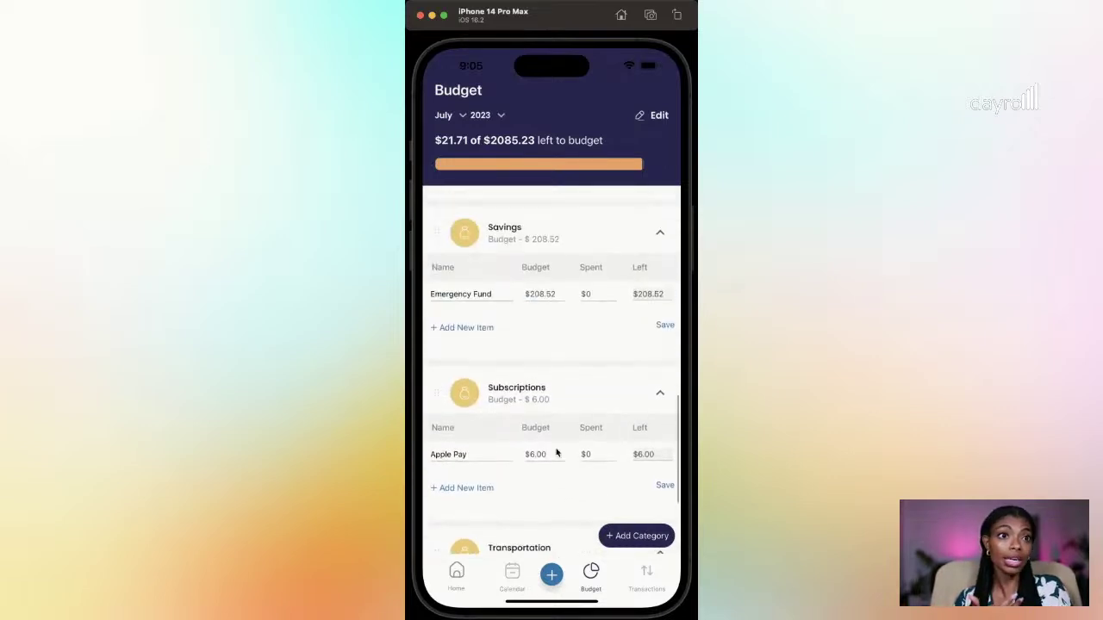
{"action": "scroll", "coordinate": [543, 344], "scroll_direction": "up", "scroll_amount": 5}
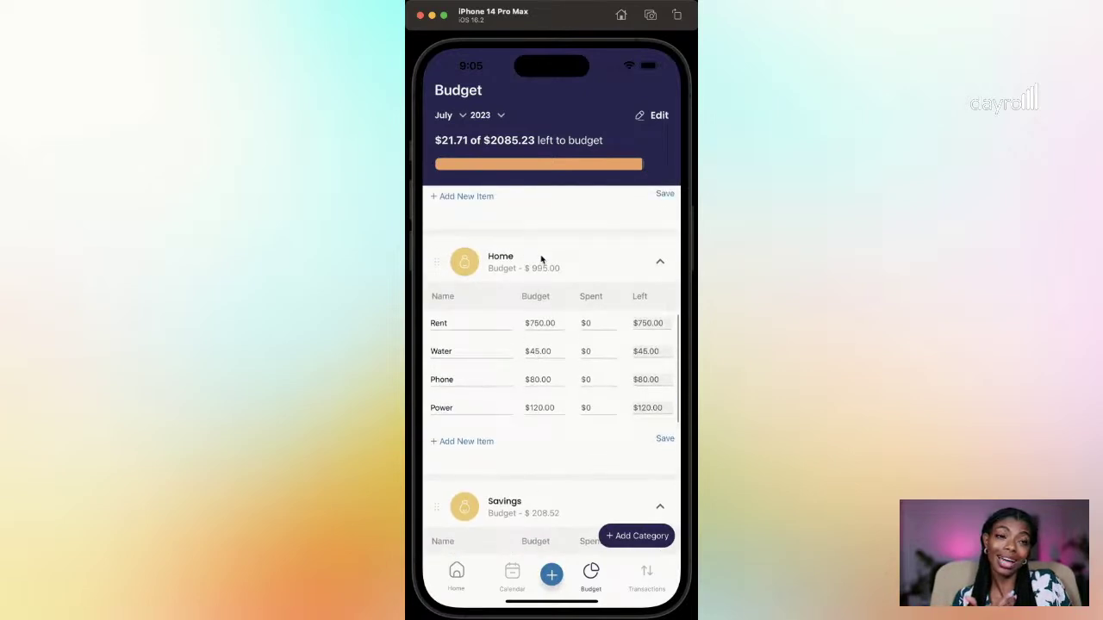
{"action": "scroll", "coordinate": [556, 345], "scroll_direction": "up", "scroll_amount": 3}
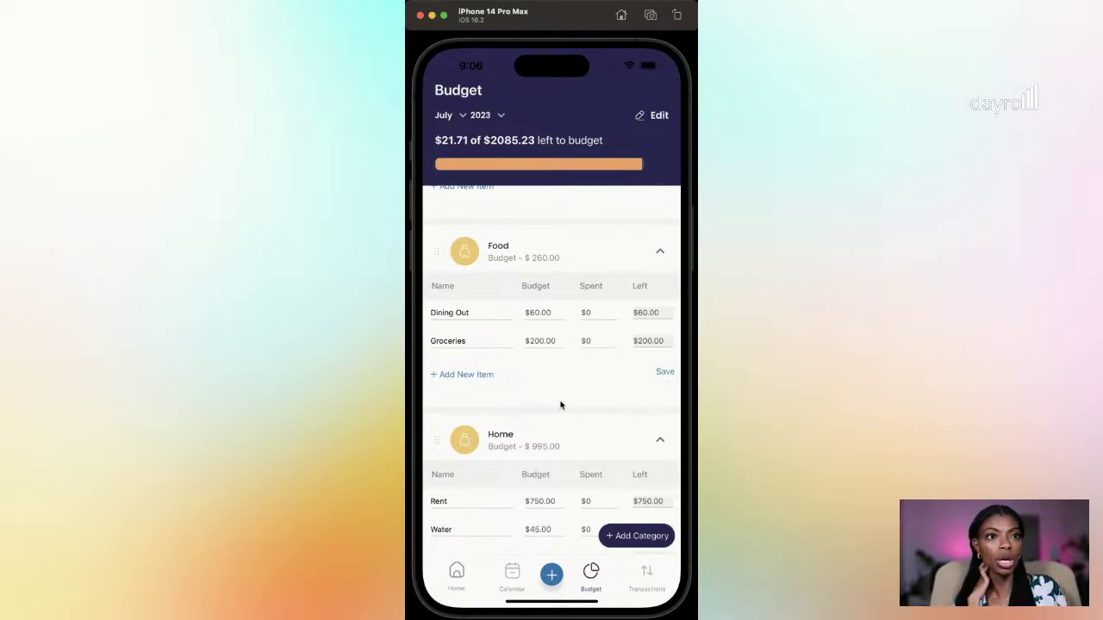
{"action": "left_click_drag", "start_coordinate": [583, 229], "coordinate": [603, 308]}
{"action": "scroll", "coordinate": [604, 428], "scroll_direction": "down", "scroll_amount": 3}
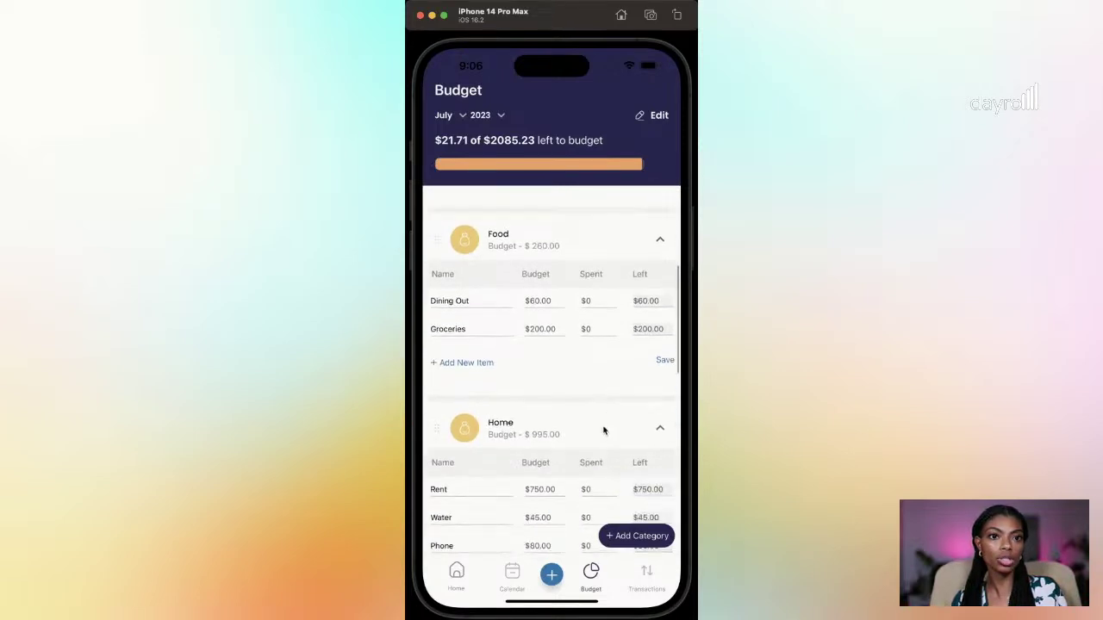
Step: Start a new transaction and set its subcategory to Groceries
{"action": "left_click", "coordinate": [551, 575]}
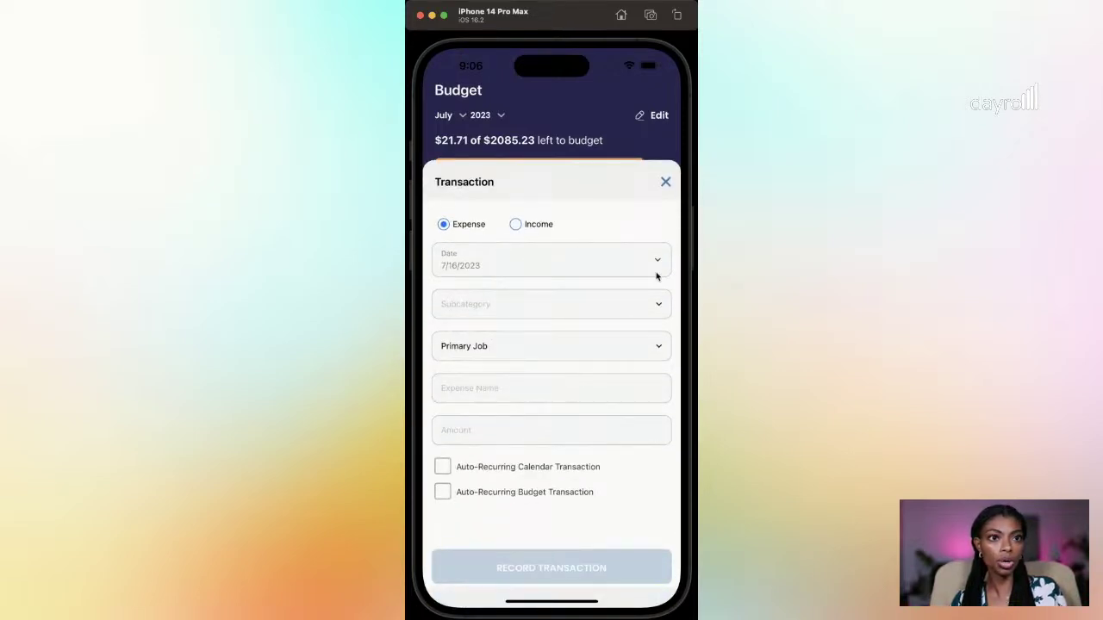
{"action": "left_click", "coordinate": [664, 306]}
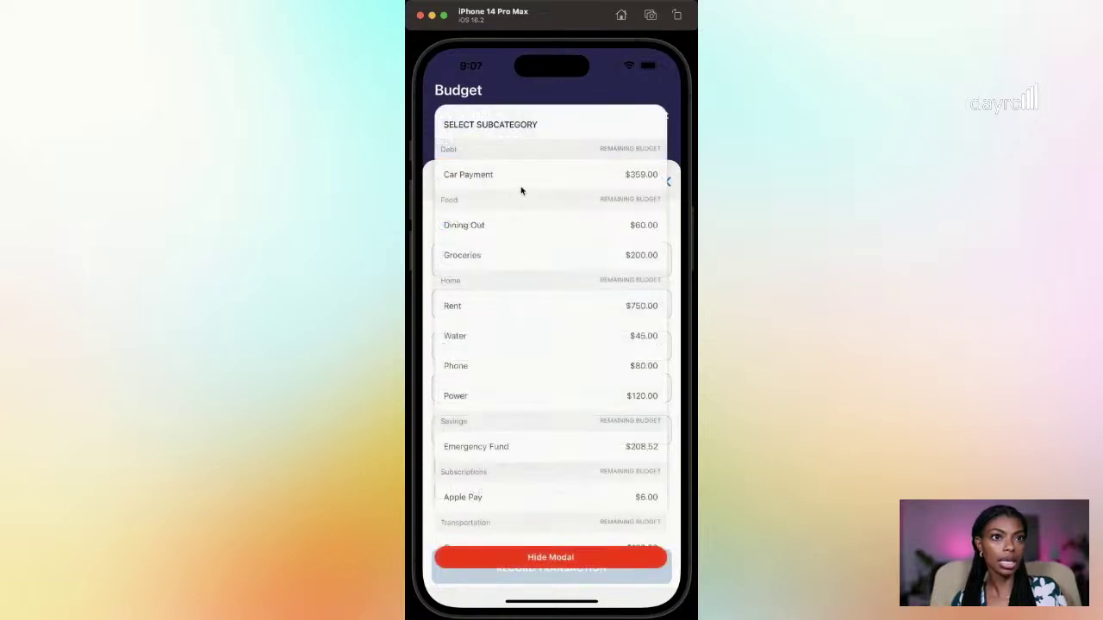
{"action": "left_click", "coordinate": [485, 259]}
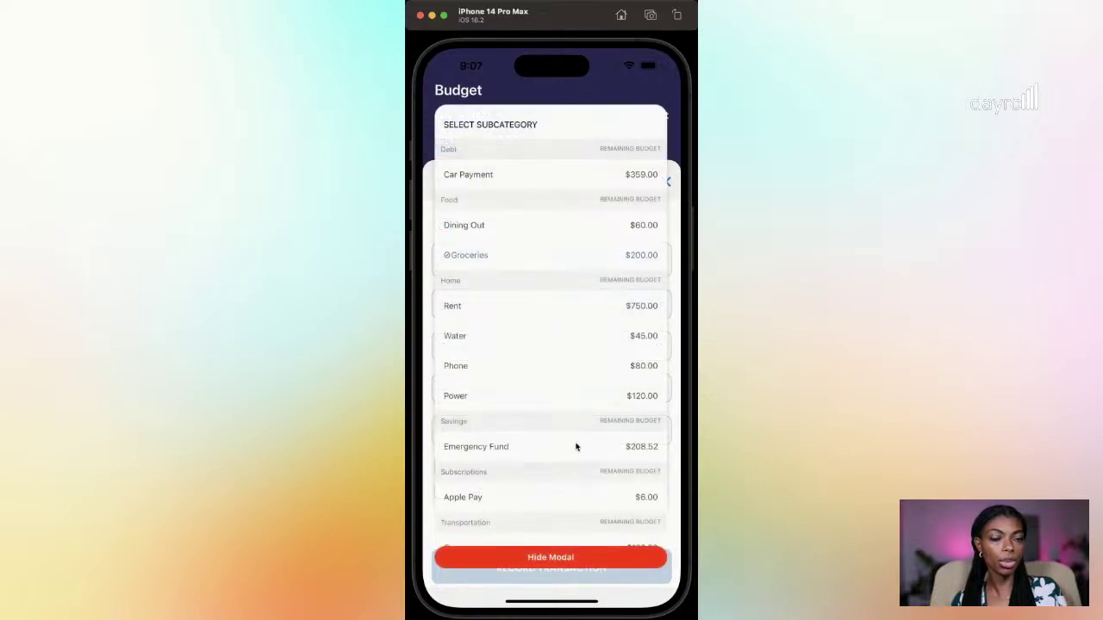
{"action": "left_click", "coordinate": [584, 556]}
Step: Replace the prefilled expense name with 'Publix'
{"action": "left_click", "coordinate": [500, 427]}
{"action": "double_click", "coordinate": [461, 389]}
{"action": "type", "text": "Public"}
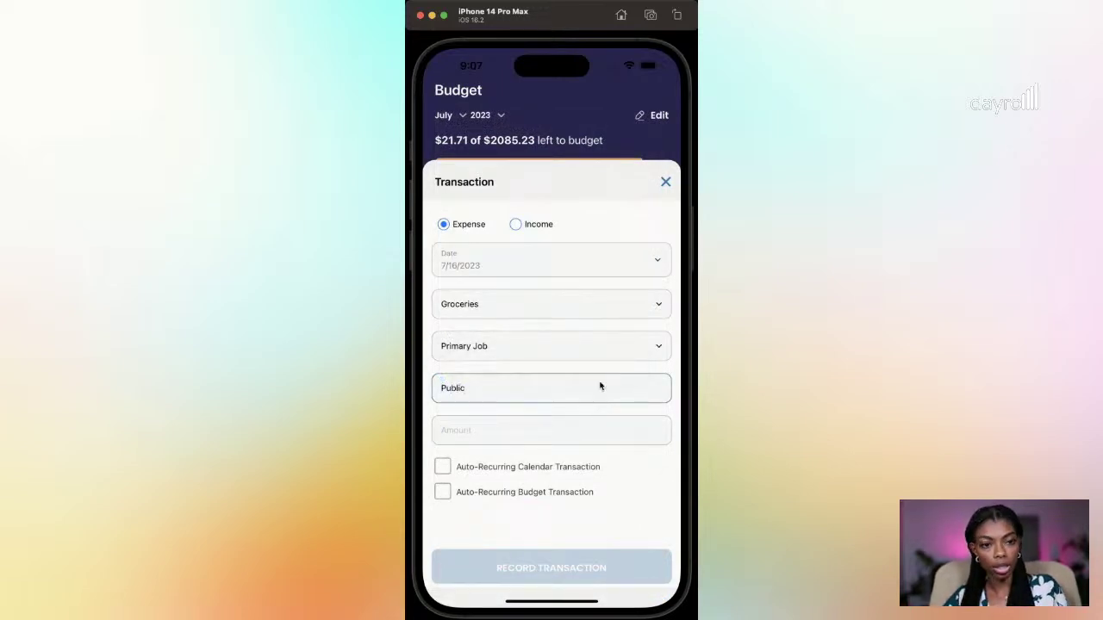
{"action": "key", "text": "BackSpace"}
{"action": "type", "text": "x"}
Step: Enter an amount of 25.00 and record the Publix transaction
{"action": "left_click", "coordinate": [613, 429]}
{"action": "type", "text": "25.00"}
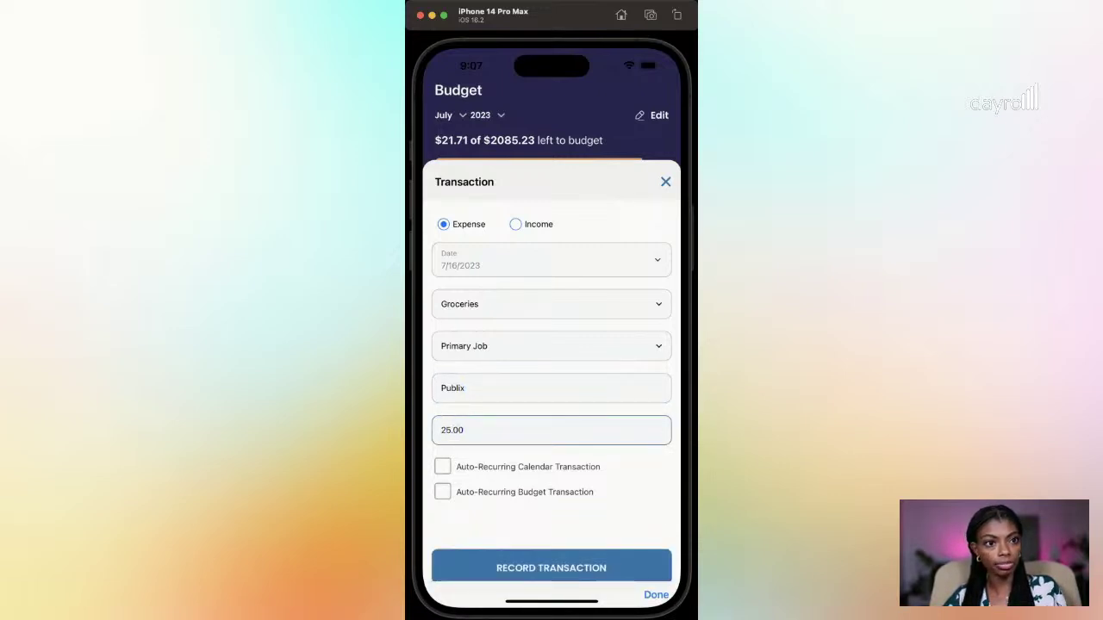
{"action": "left_click", "coordinate": [654, 595]}
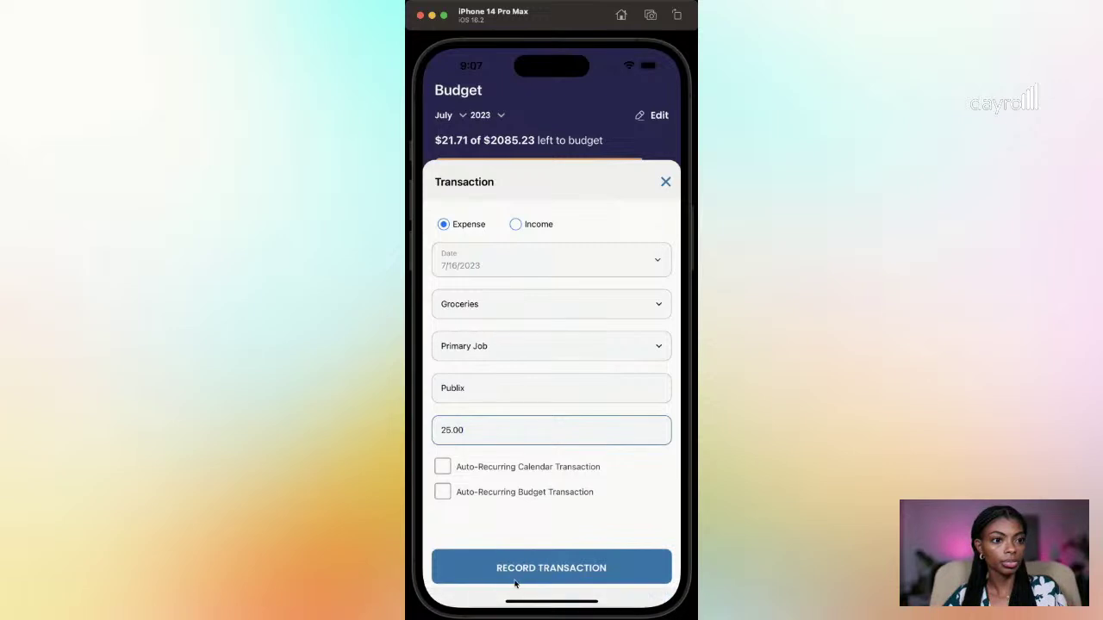
{"action": "left_click", "coordinate": [603, 565]}
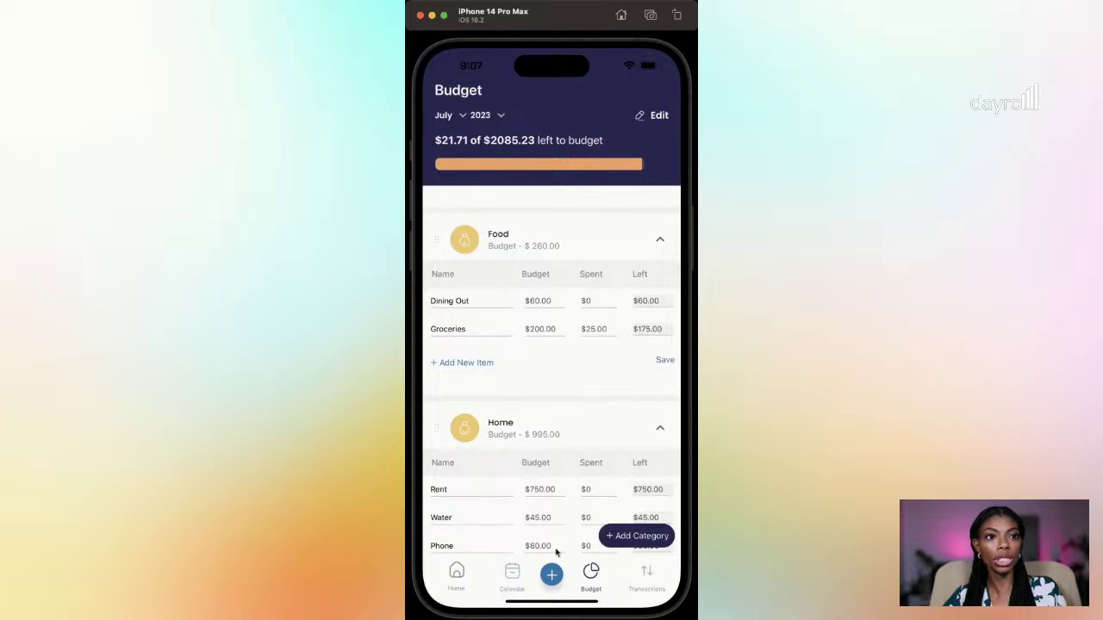
Step: Close Dayrol to the home screen, relaunch it, and return to the Budget tab
{"action": "left_click_drag", "start_coordinate": [544, 600], "coordinate": [552, 483]}
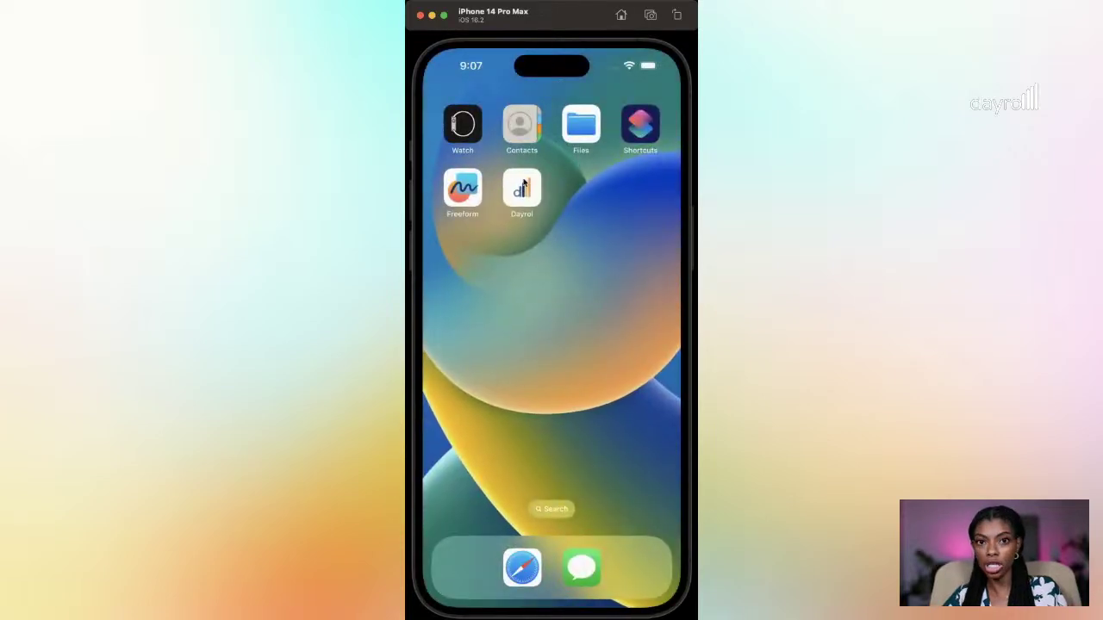
{"action": "left_click", "coordinate": [522, 207]}
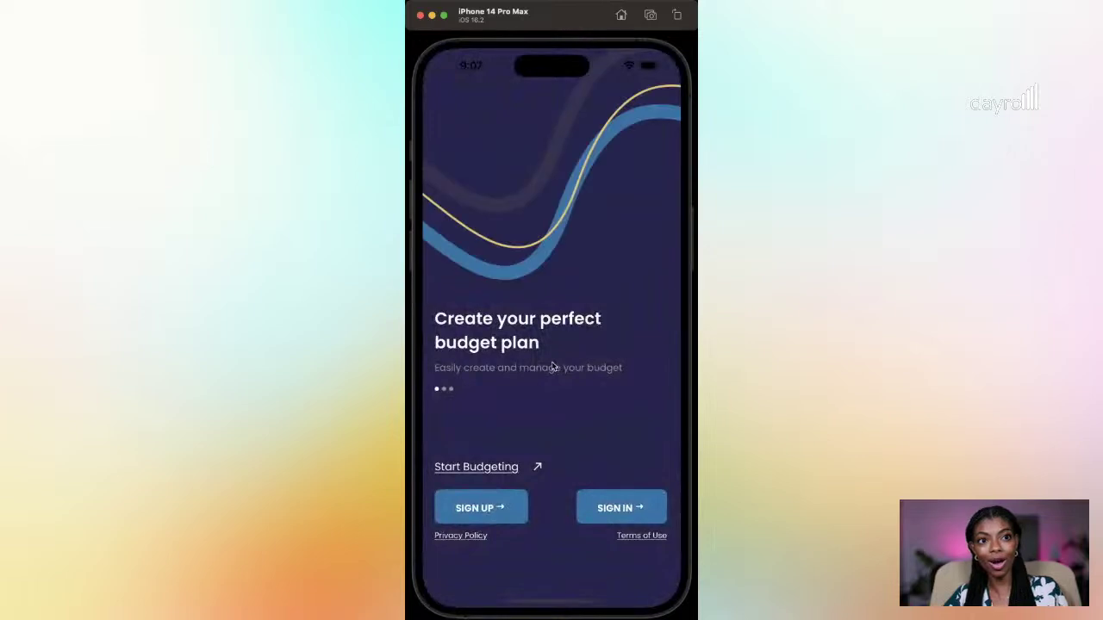
{"action": "left_click", "coordinate": [600, 575]}
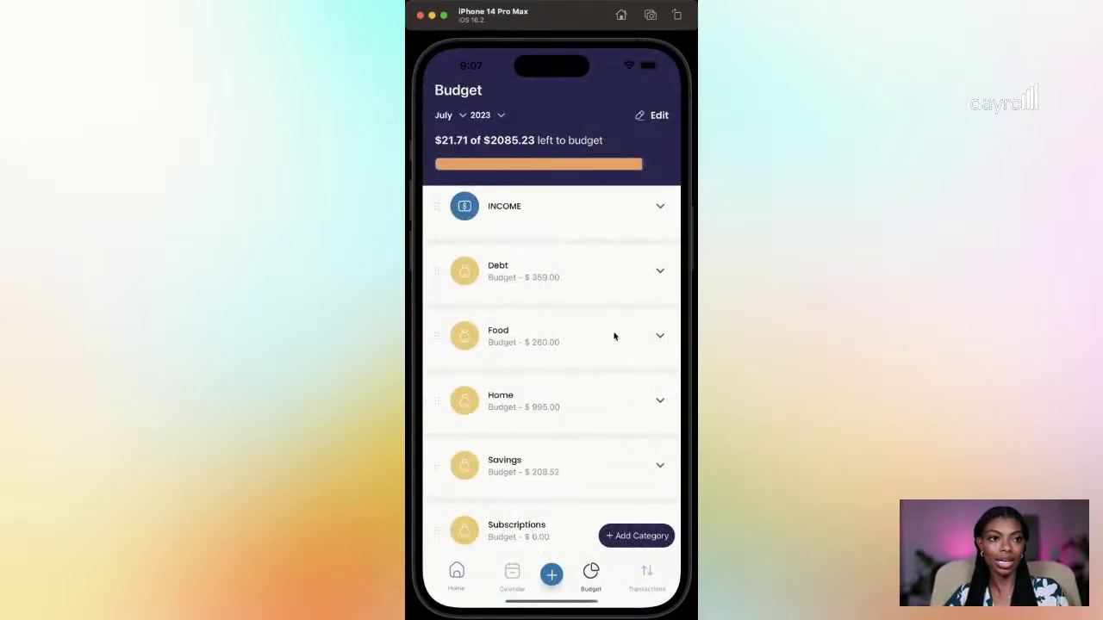
Step: Expand Food to check Groceries spending, then move through Calendar and Budget to the Cashflow view
{"action": "left_click", "coordinate": [658, 338]}
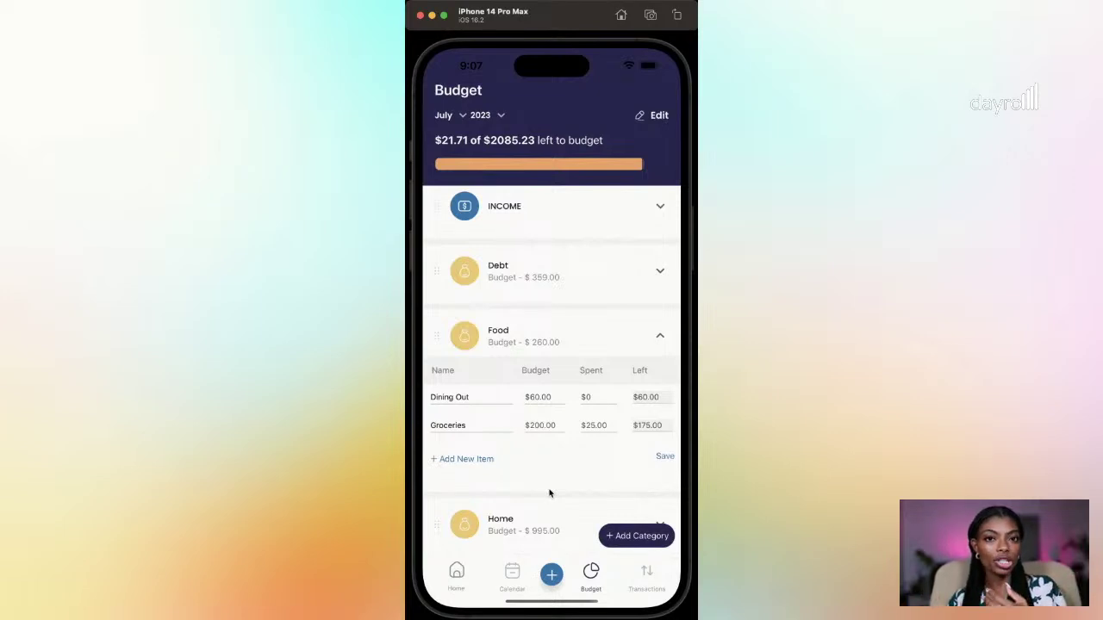
{"action": "left_click", "coordinate": [514, 573]}
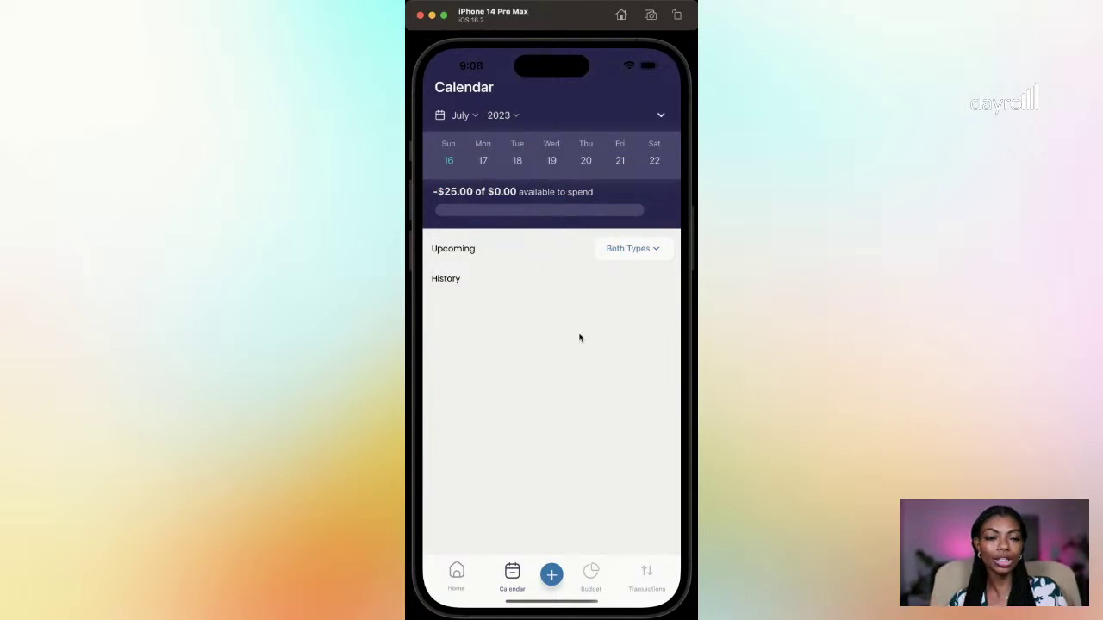
{"action": "left_click", "coordinate": [591, 579]}
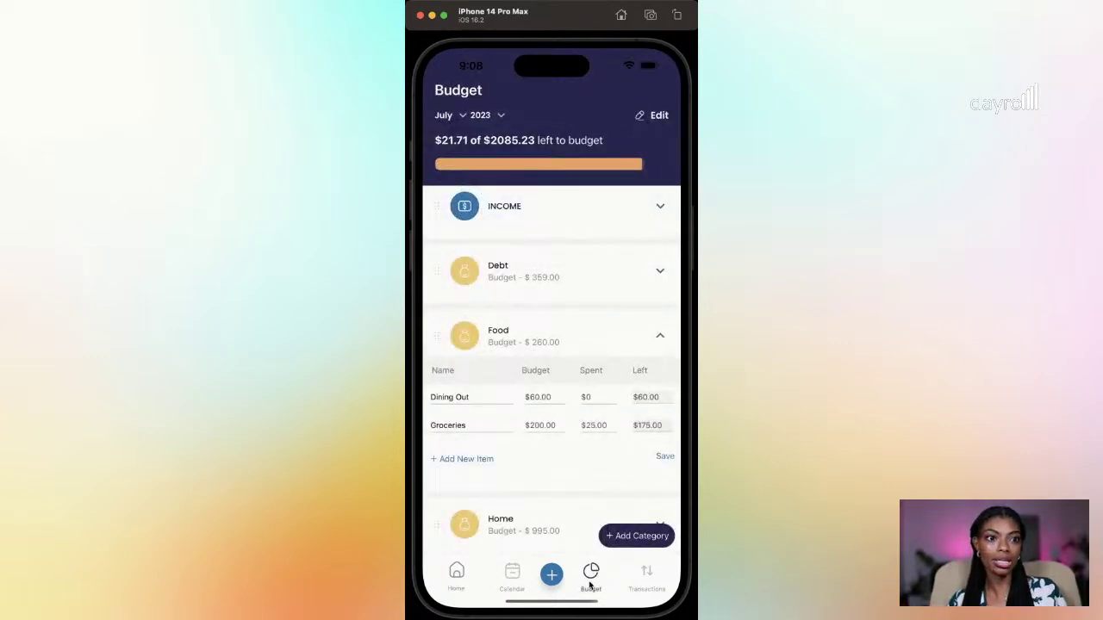
{"action": "left_click", "coordinate": [646, 579]}
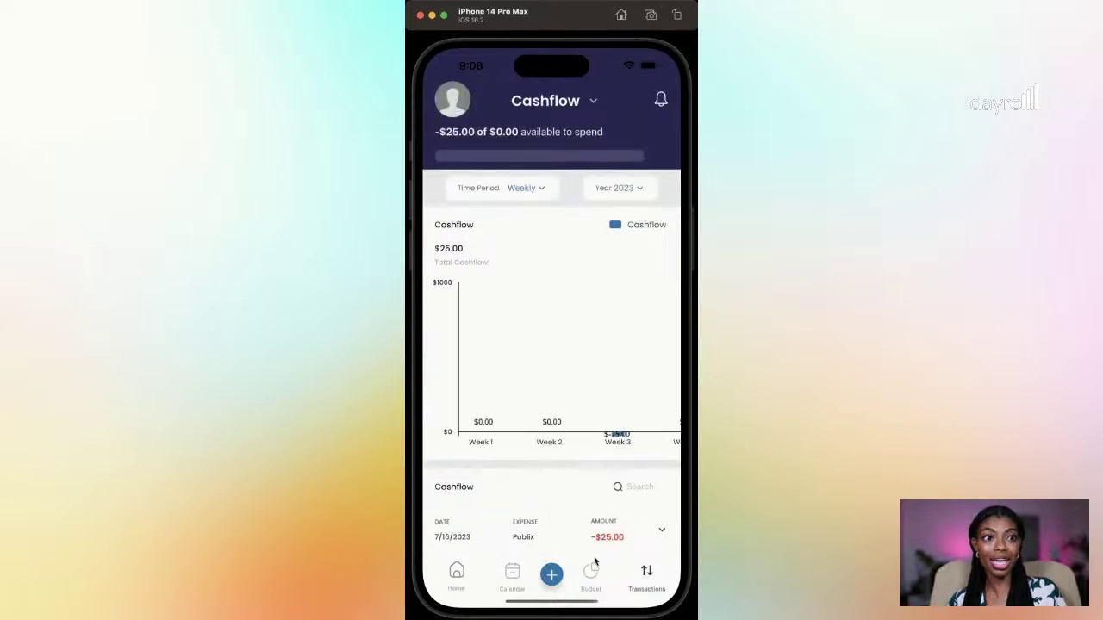
Step: Switch the transactions view to Expenses, showing Groceries at -$25.00, then open the profile menu
{"action": "left_click_drag", "start_coordinate": [583, 483], "coordinate": [571, 227]}
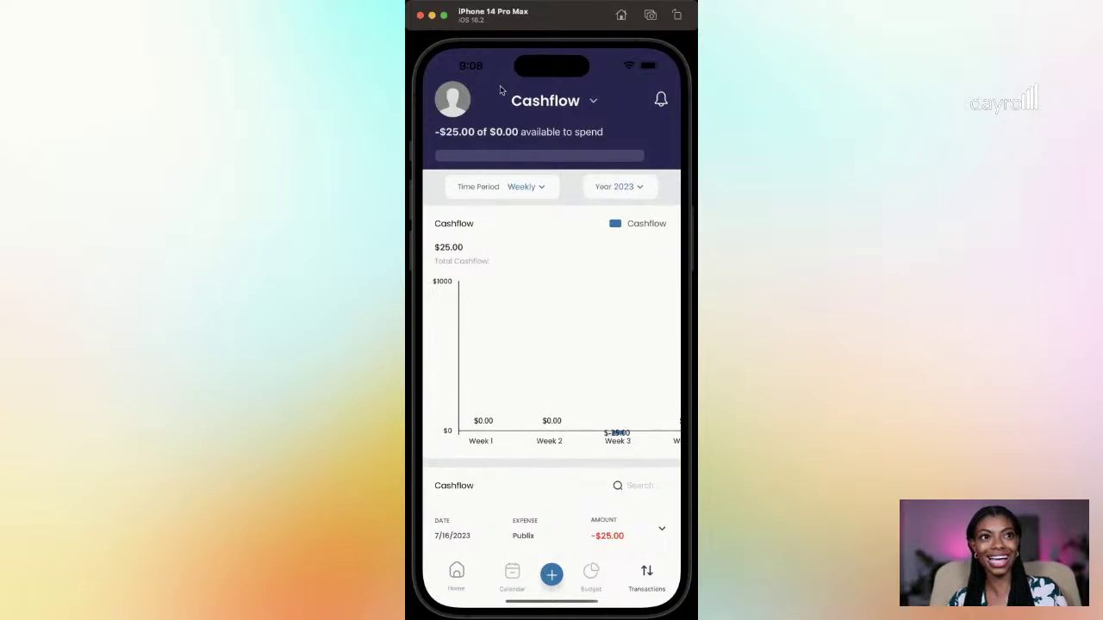
{"action": "left_click", "coordinate": [593, 101]}
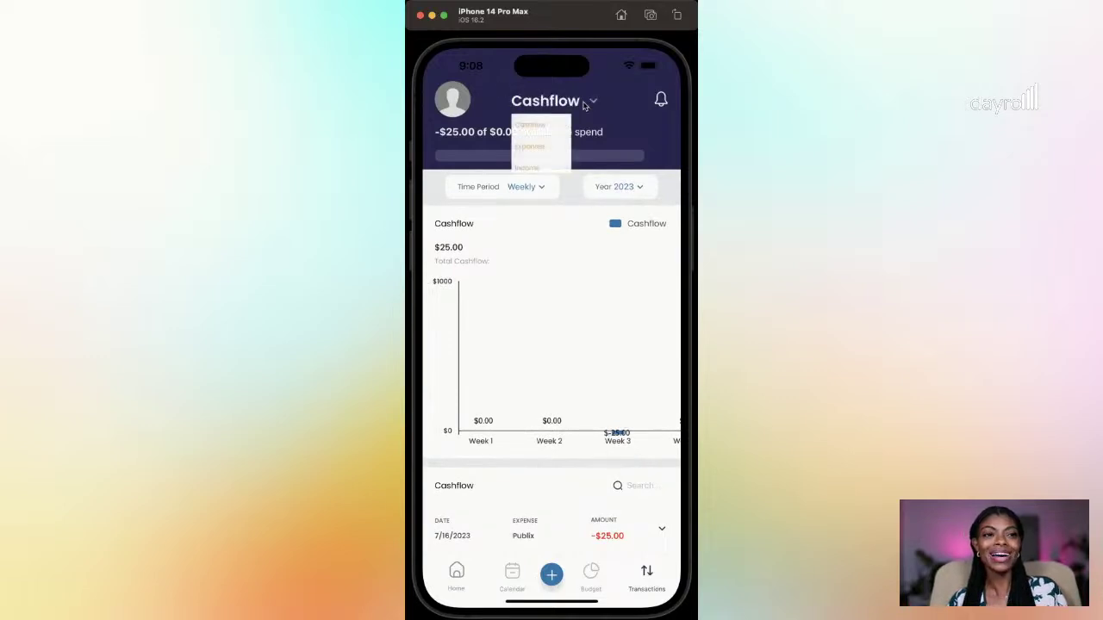
{"action": "left_click", "coordinate": [532, 147]}
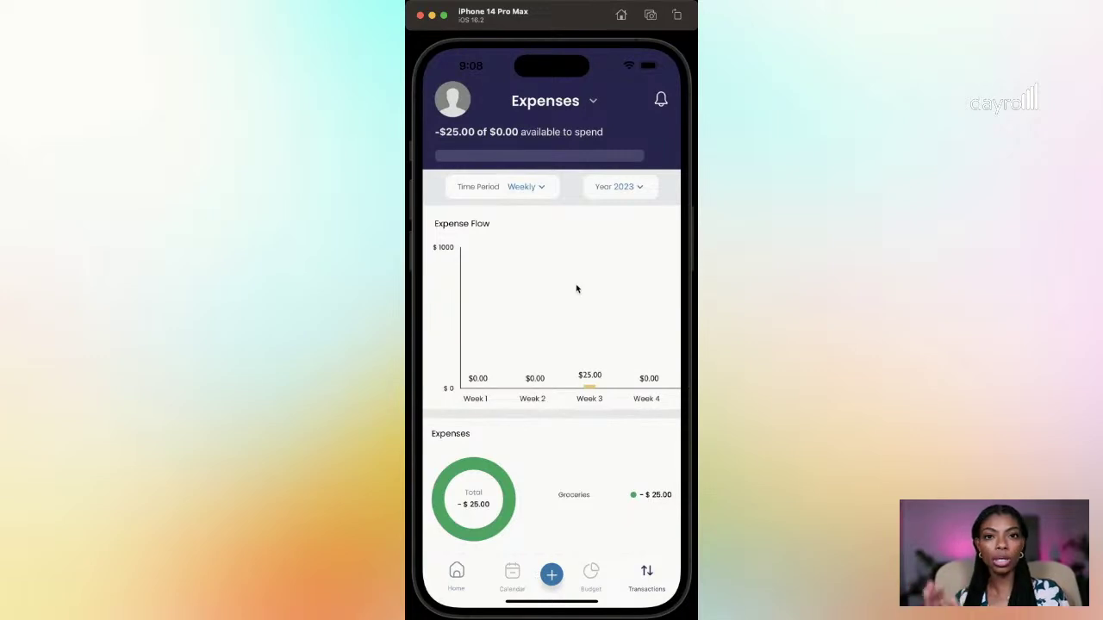
{"action": "left_click", "coordinate": [454, 101]}
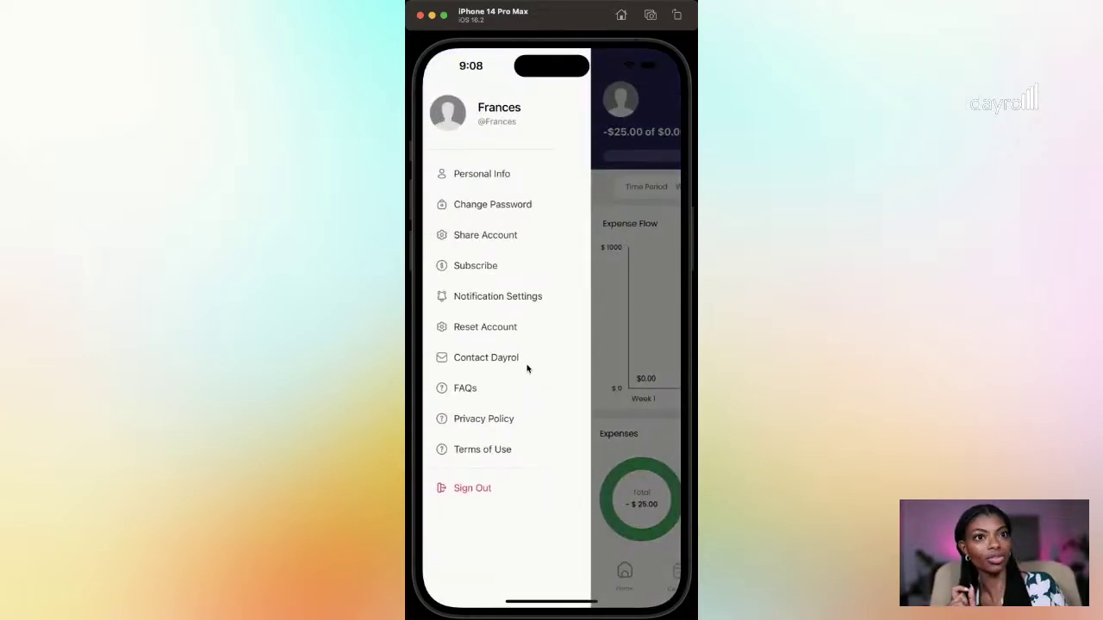